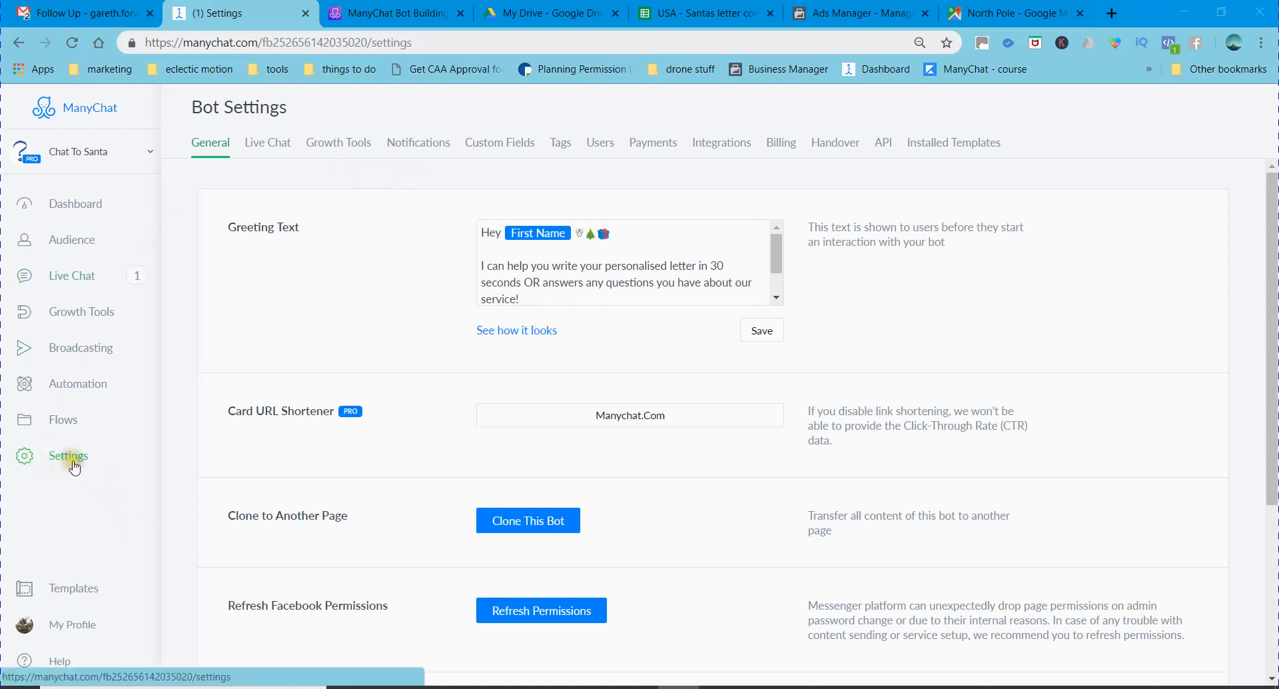
# Open the bot's payment settings, then disconnect and reconnect the Stripe account
pyautogui.click(647, 143)
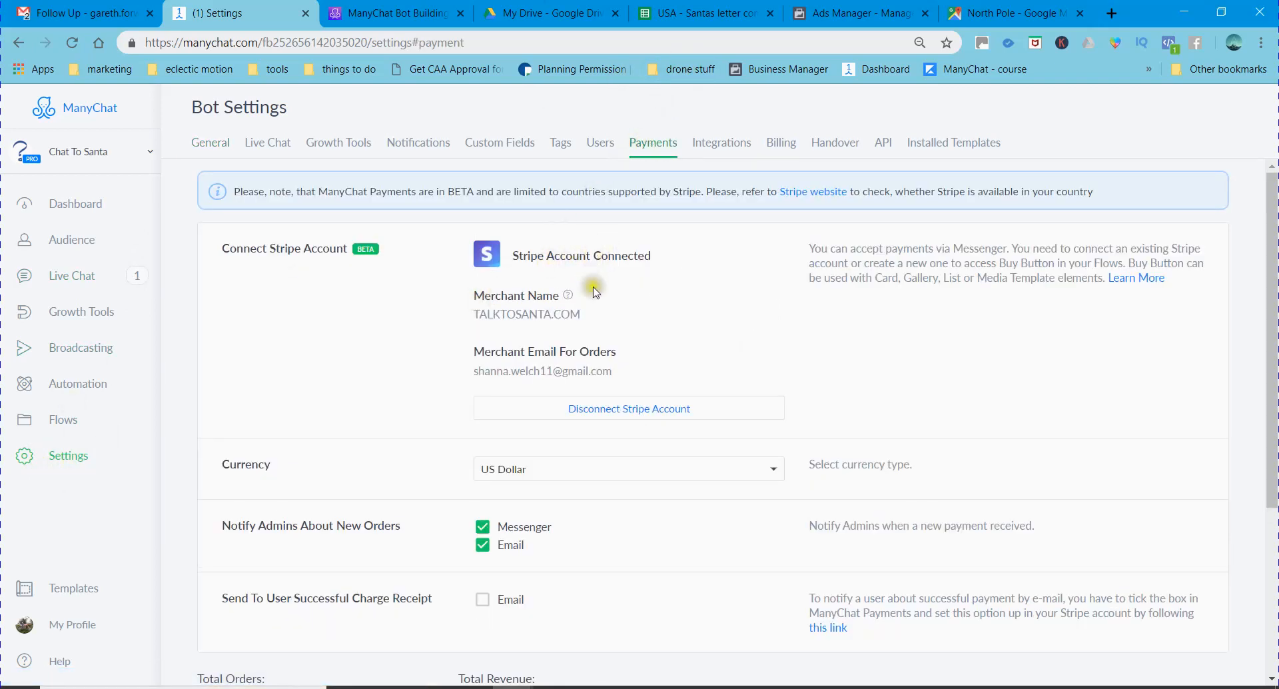
pyautogui.click(608, 413)
pyautogui.click(760, 187)
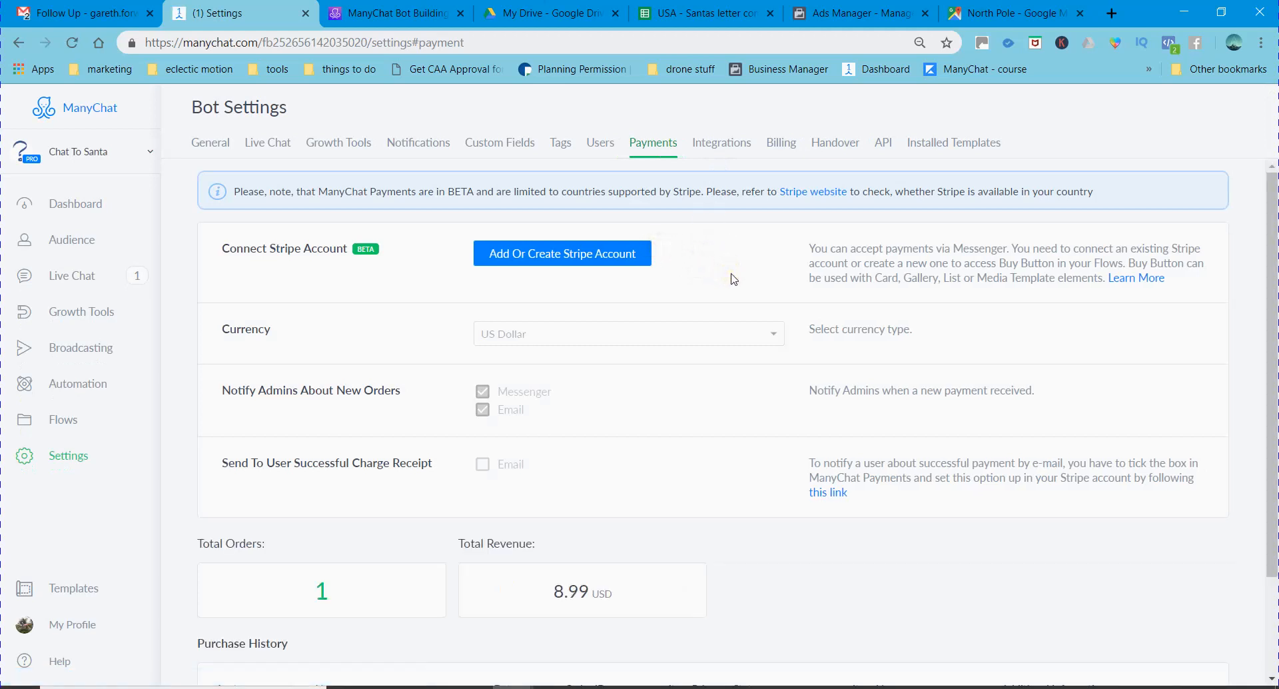
pyautogui.click(595, 255)
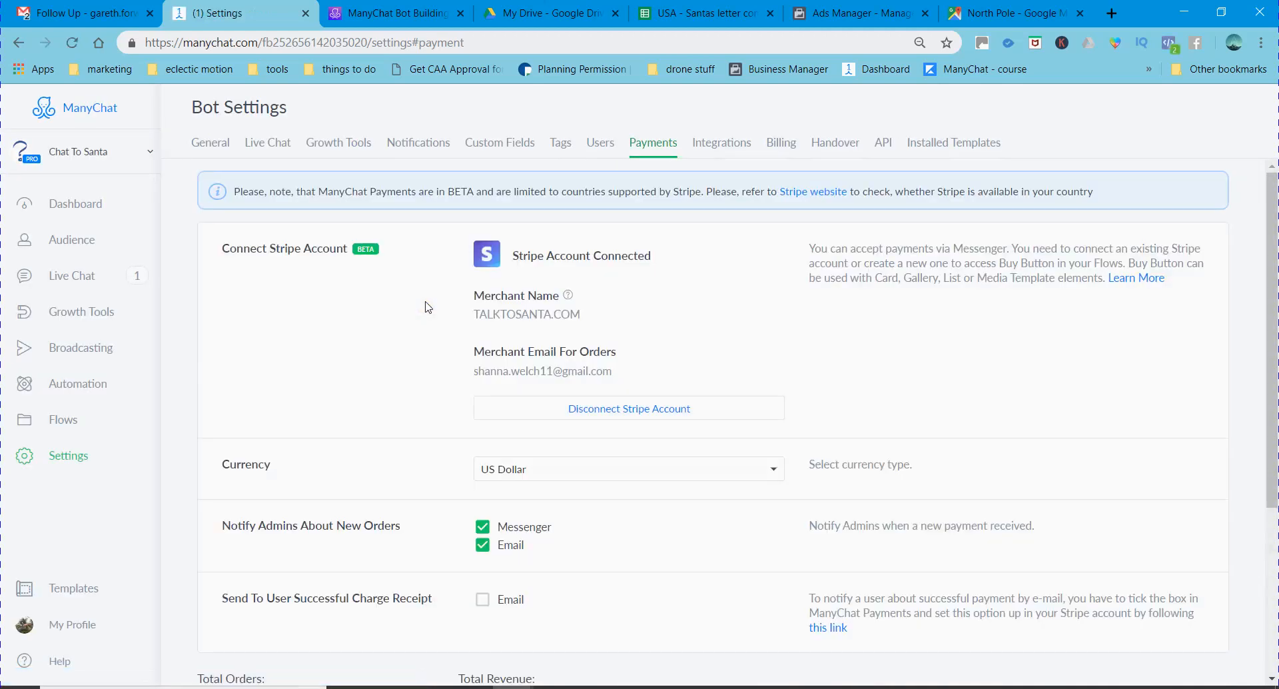
# Disconnect the linked Stripe account once more and add it back from the payment settings
pyautogui.click(540, 419)
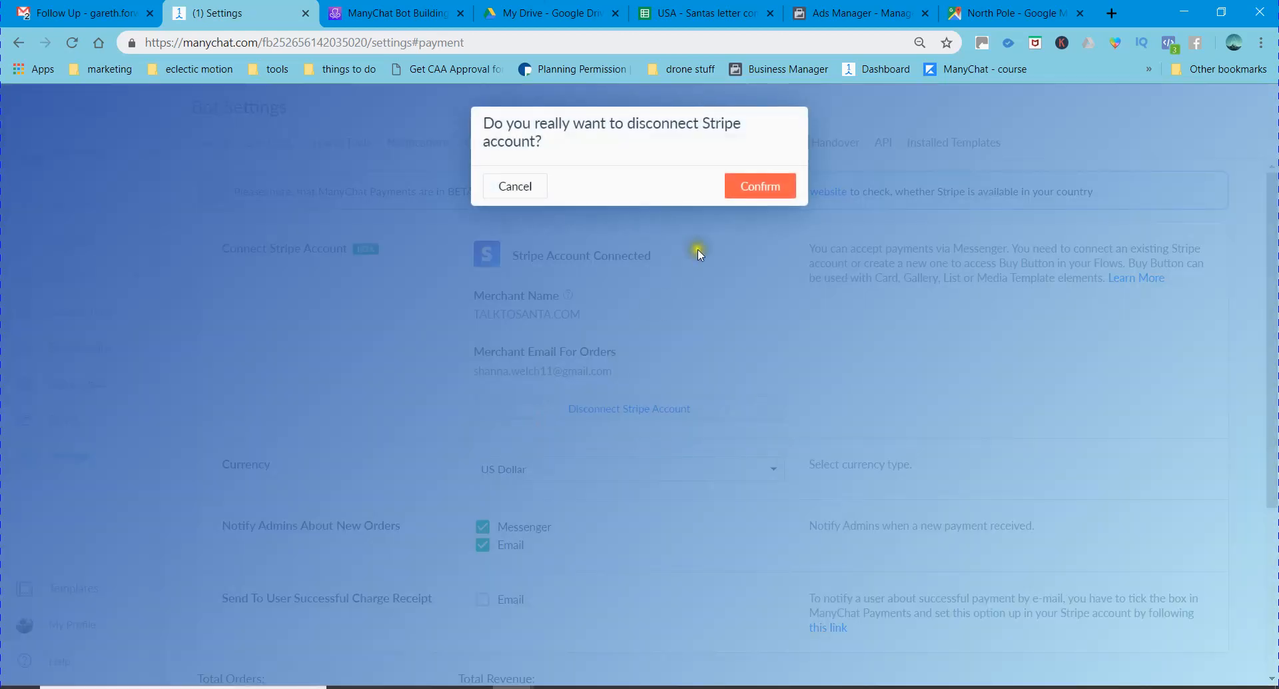
pyautogui.click(769, 184)
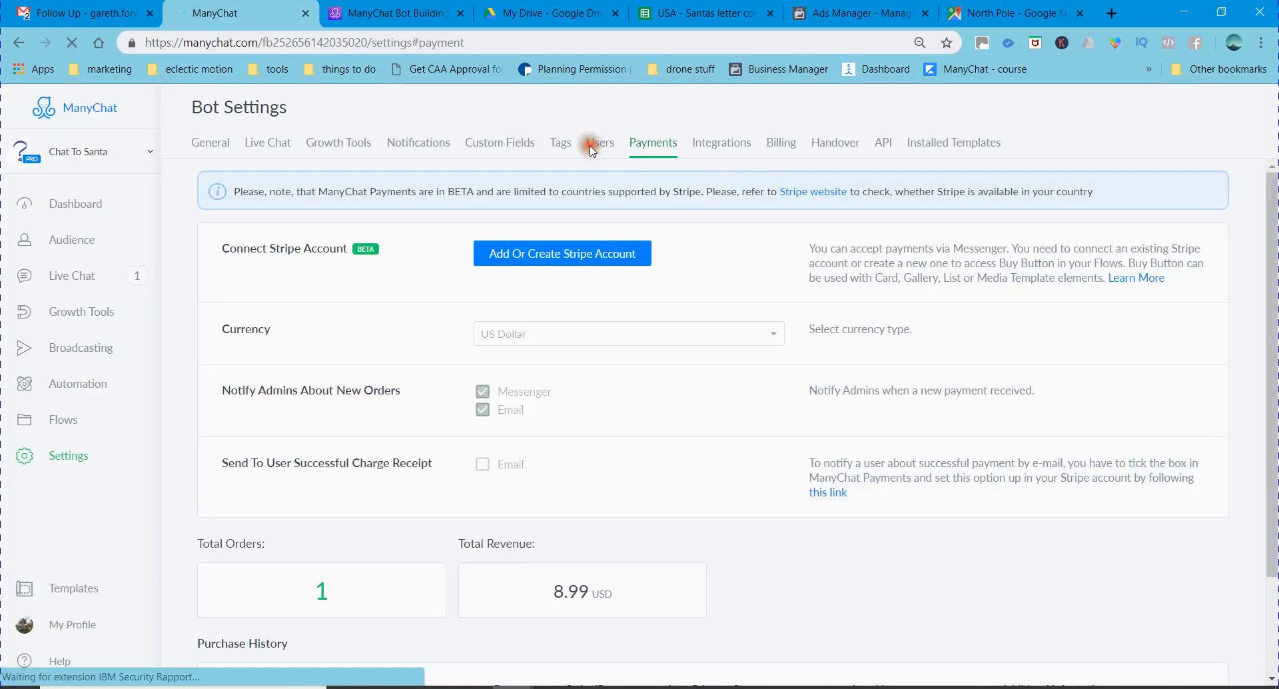
pyautogui.click(600, 144)
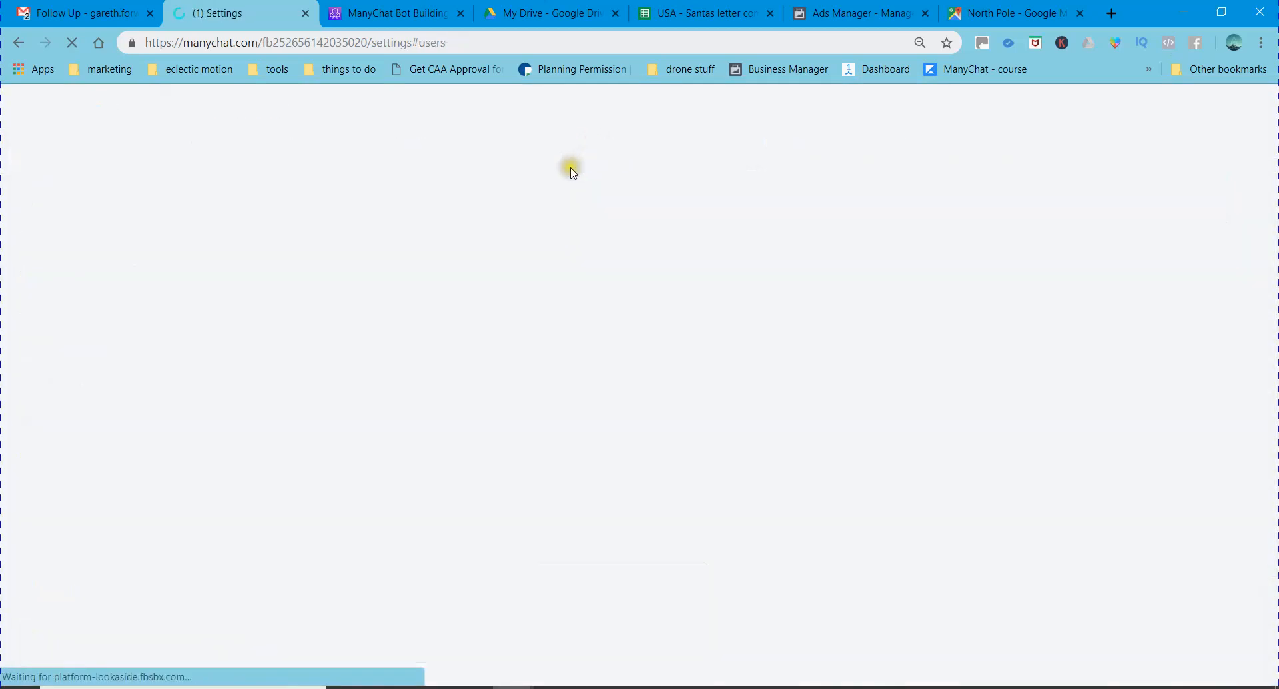
pyautogui.click(651, 147)
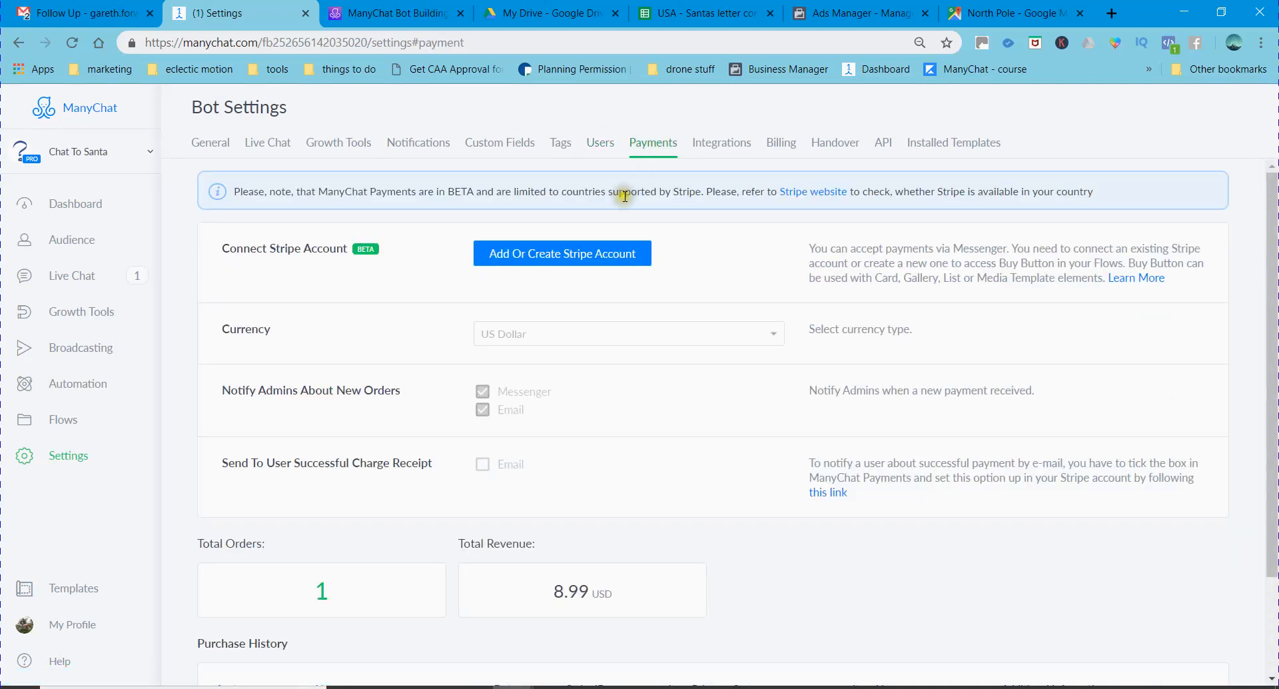
pyautogui.click(567, 265)
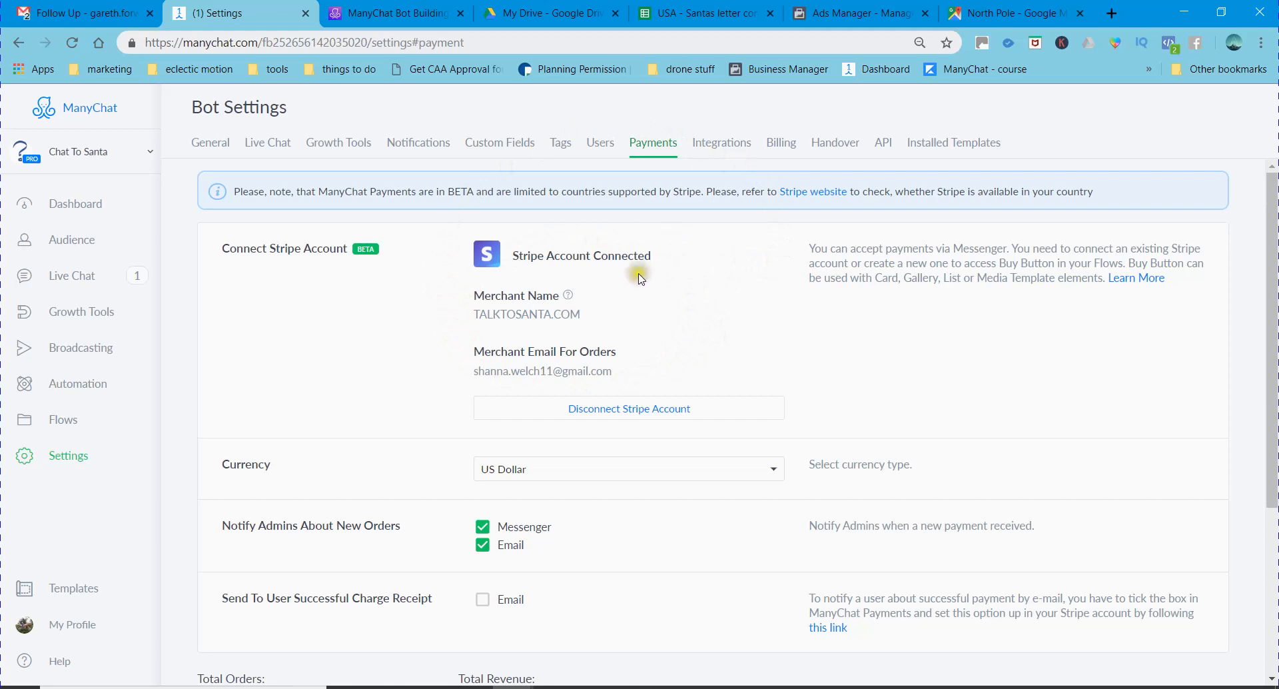
# Enable email receipts to users for successful charges and select US Dollar as the payment currency
pyautogui.scroll(-3, 472, 403)
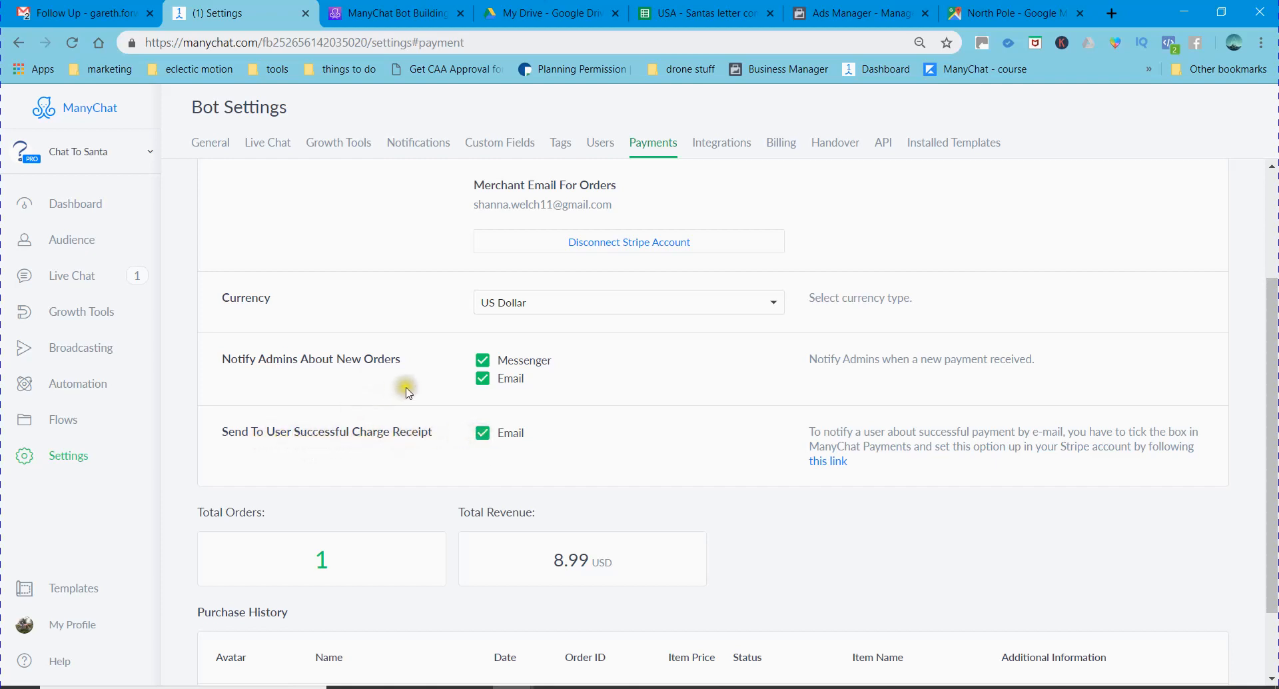
pyautogui.scroll(3, 577, 365)
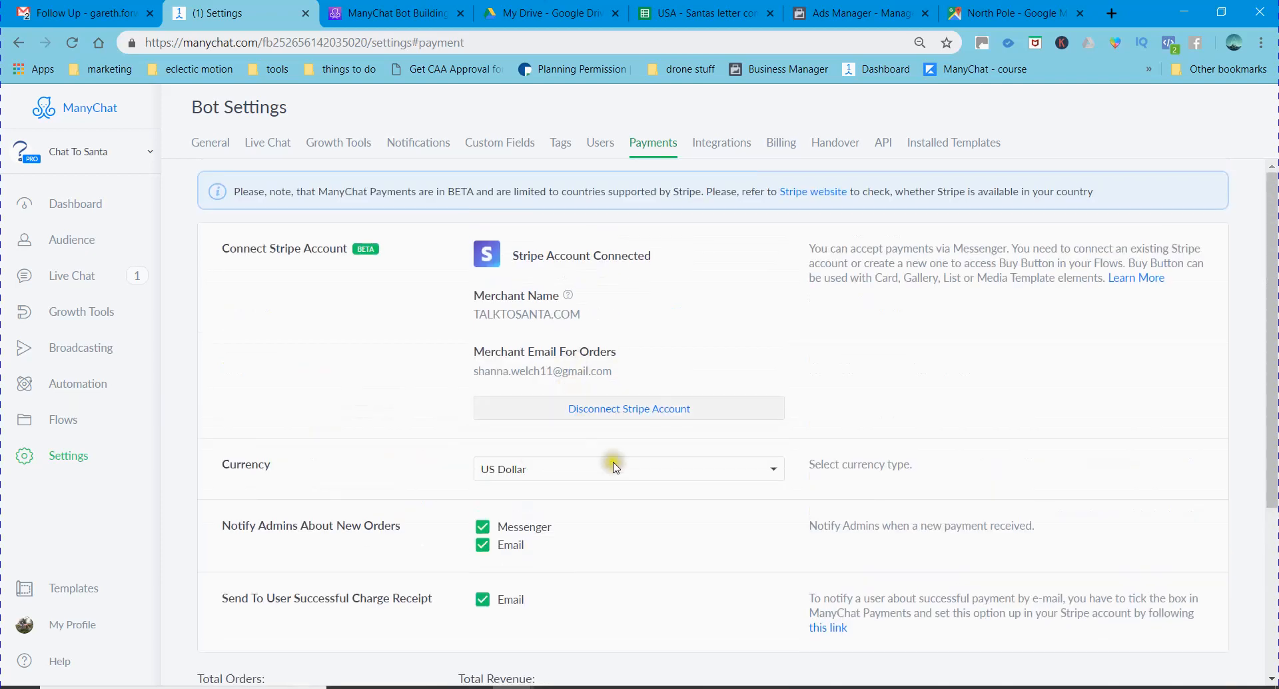
pyautogui.click(641, 468)
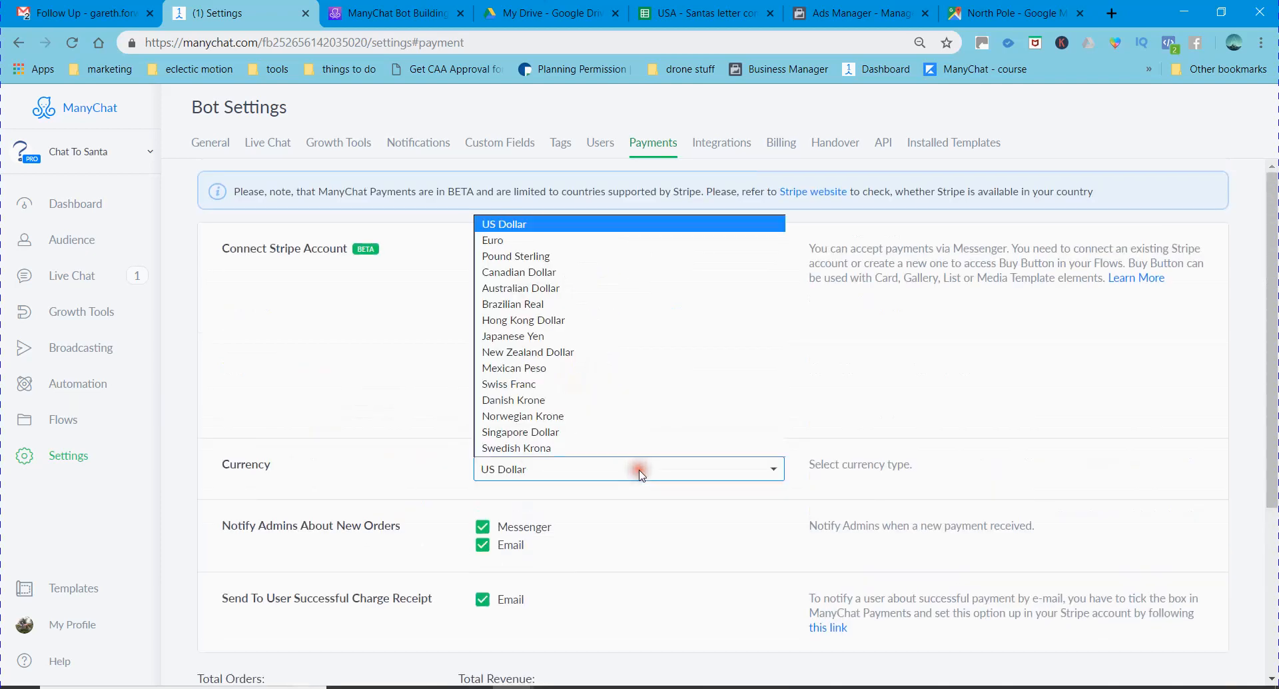
pyautogui.click(543, 225)
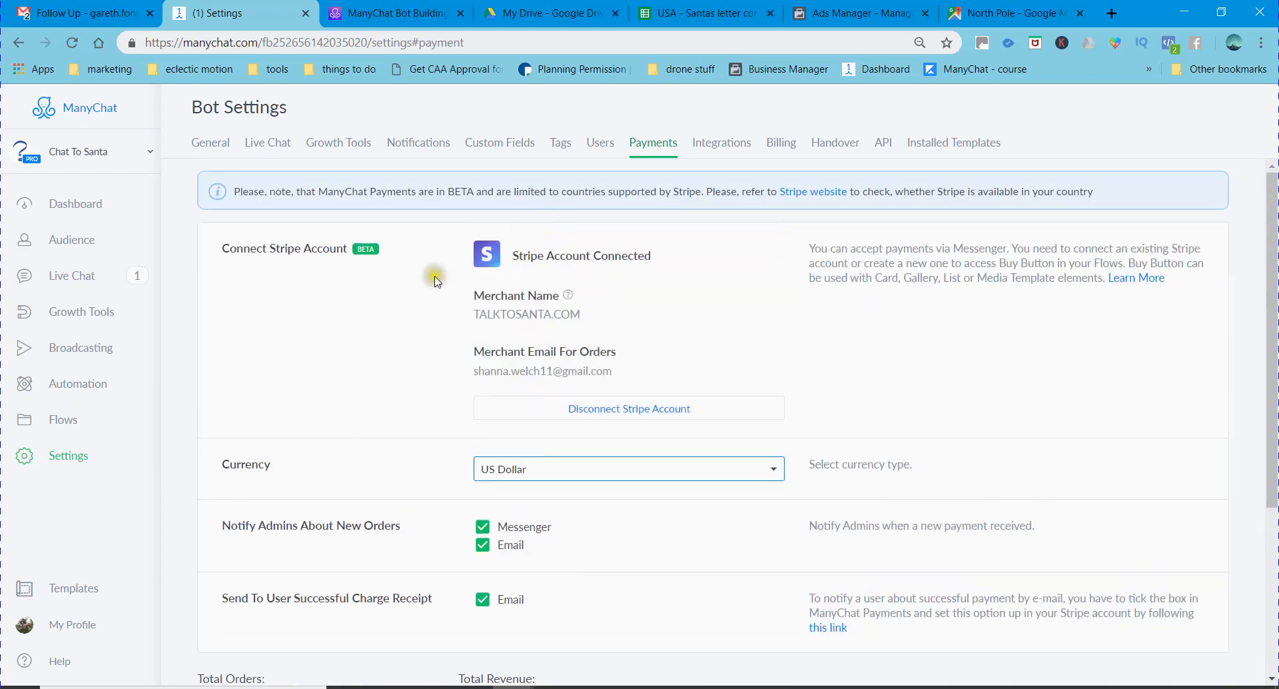
pyautogui.click(420, 310)
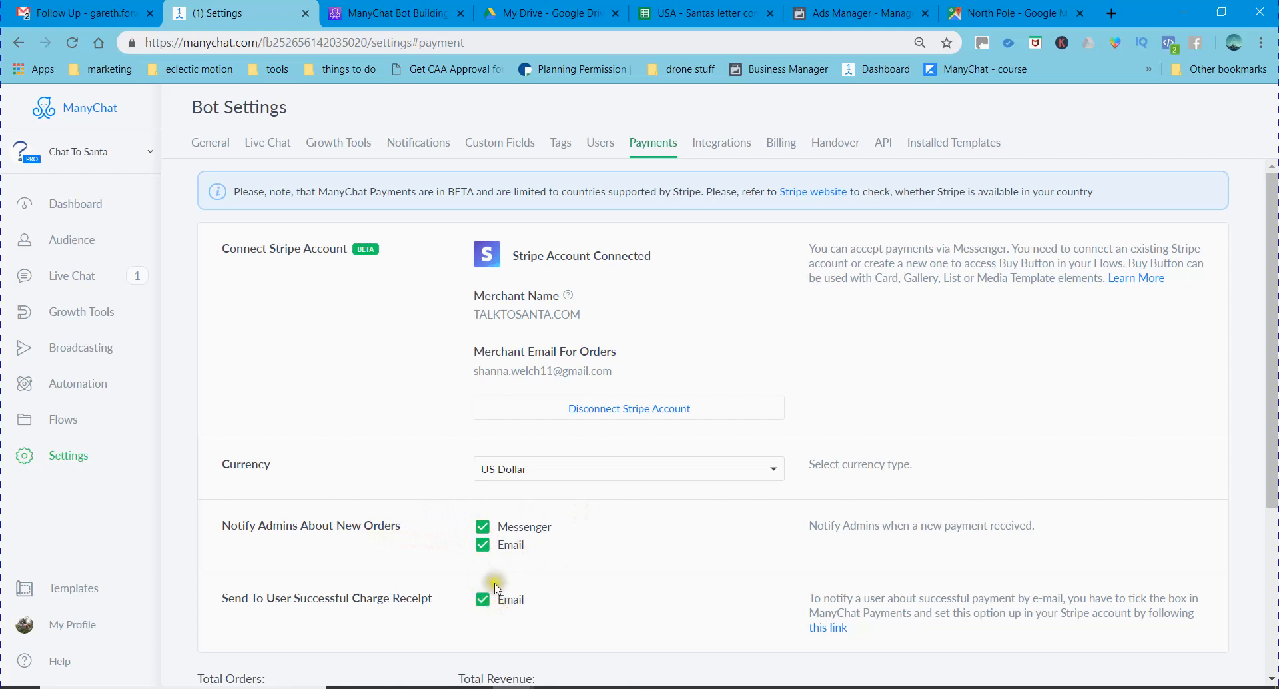
pyautogui.scroll(-1, 610, 558)
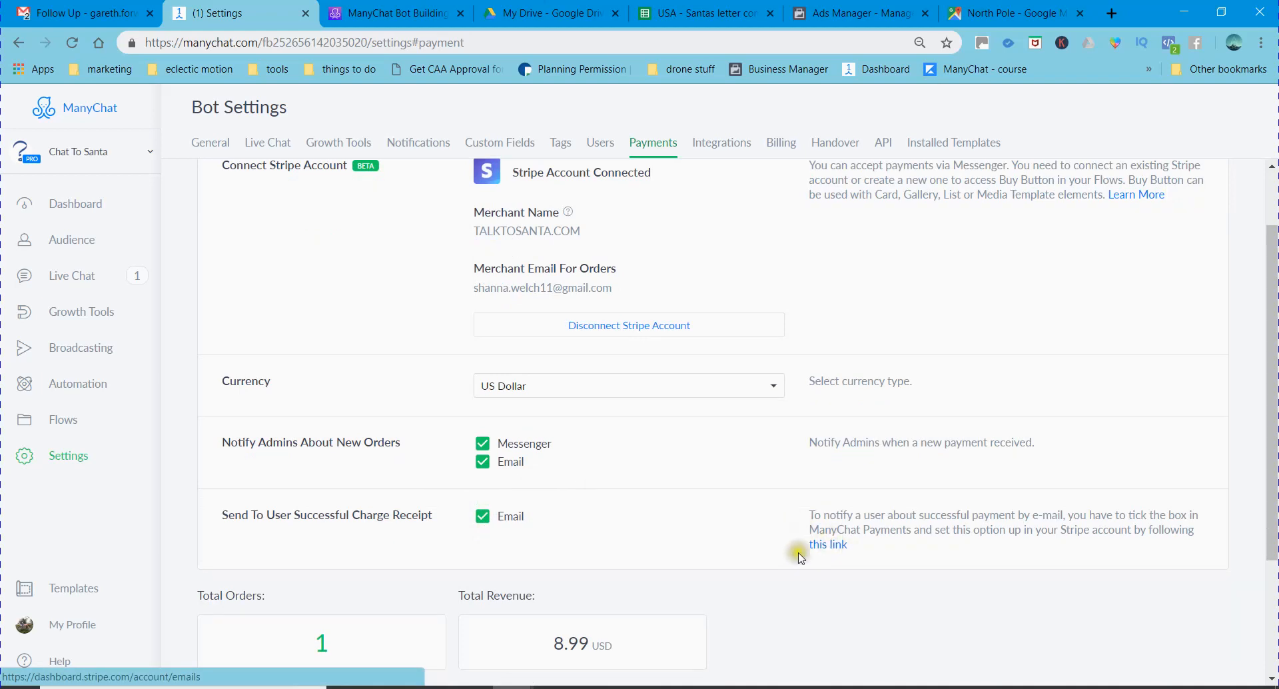
pyautogui.scroll(-2, 596, 343)
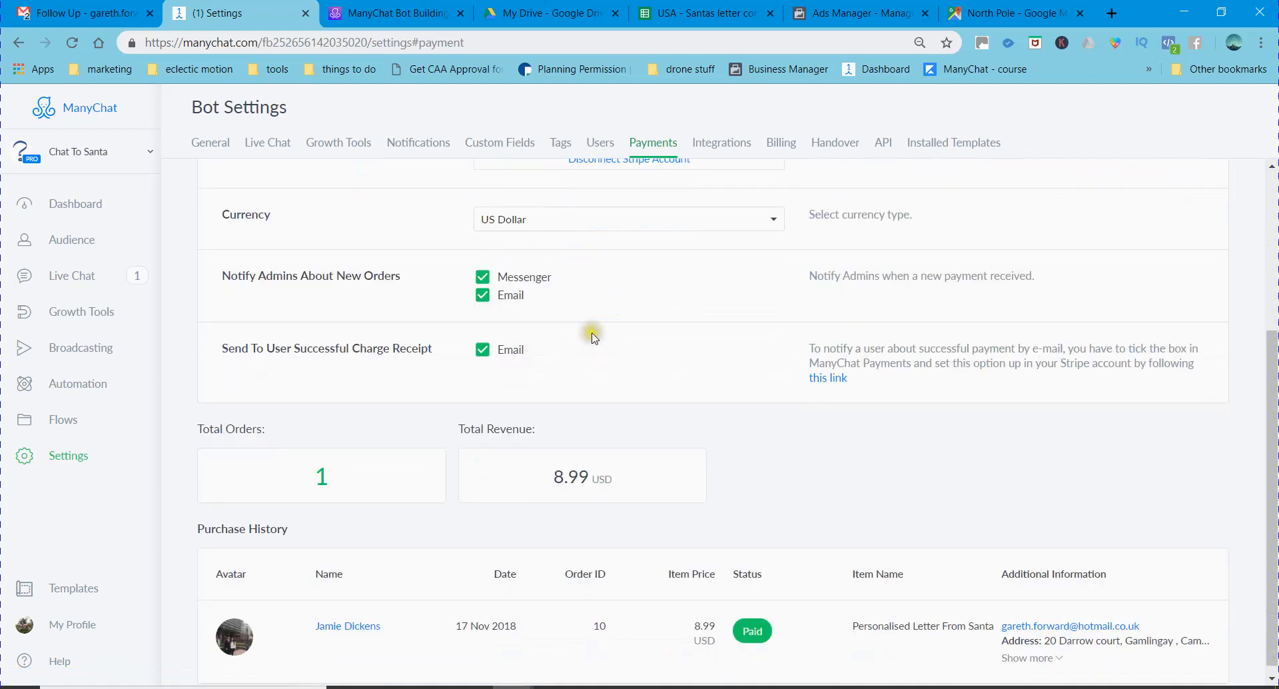
pyautogui.scroll(-1, 593, 336)
pyautogui.scroll(4, 282, 303)
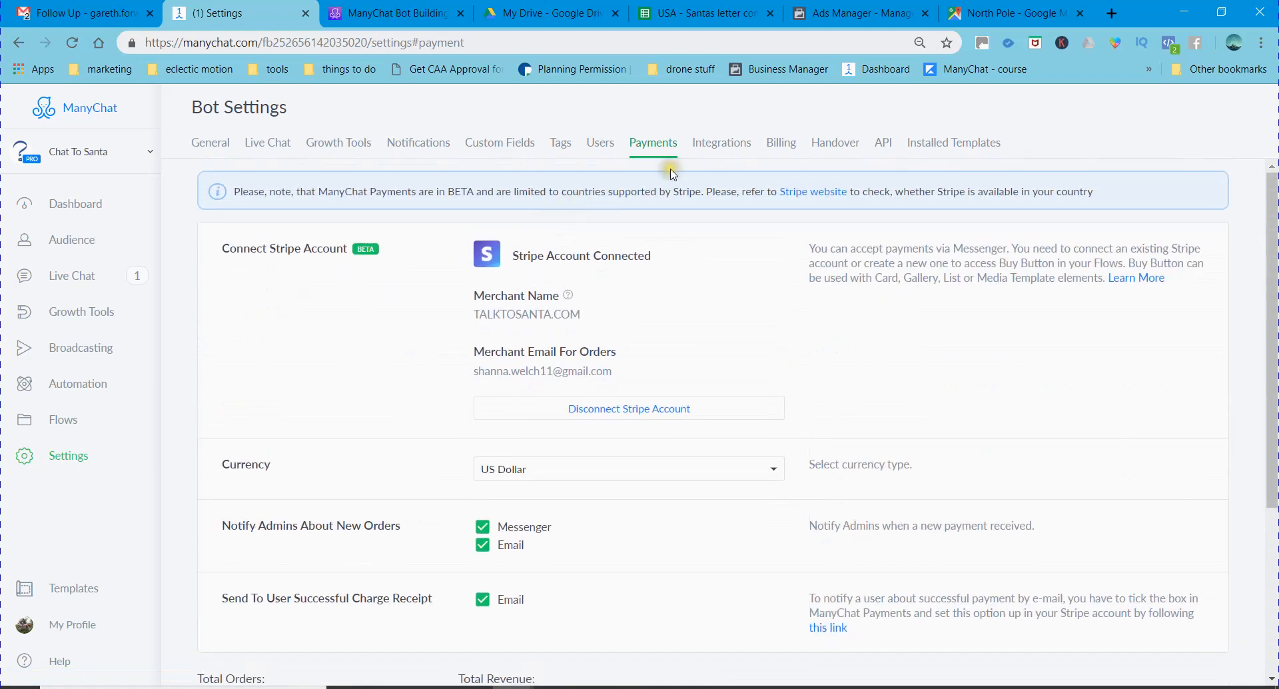
# Open the "Write letter flow" from its folder in Flows for editing
pyautogui.click(63, 426)
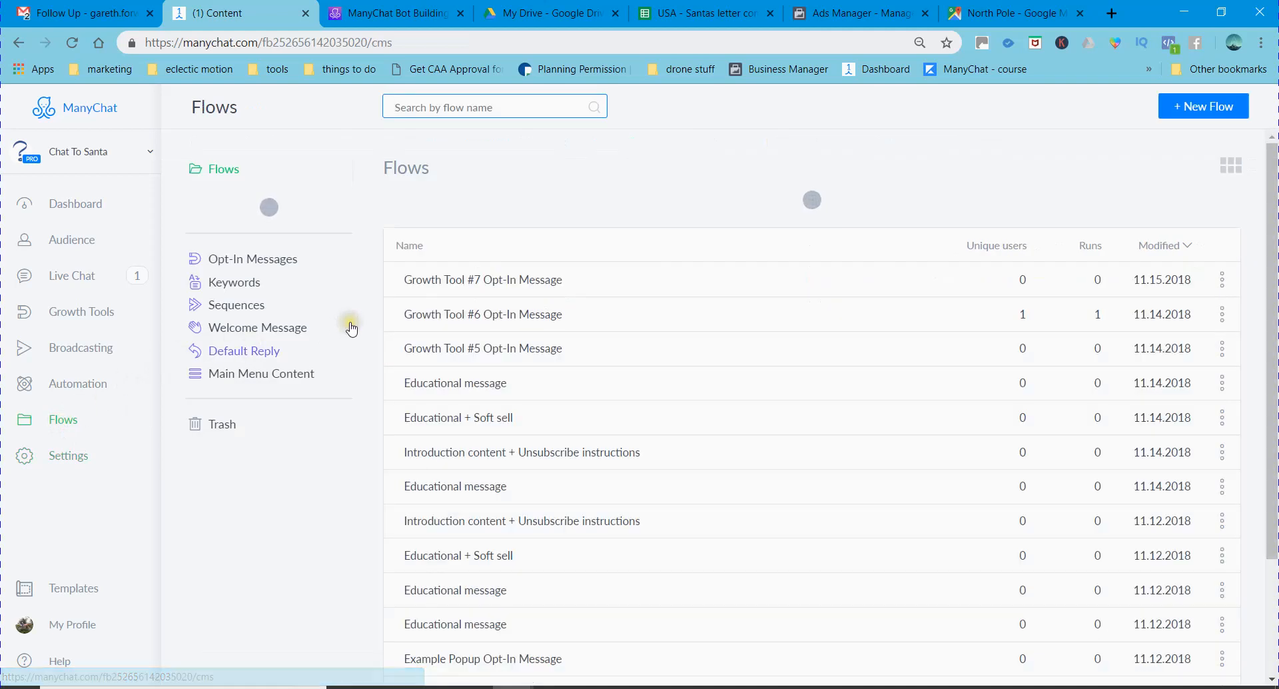
pyautogui.click(857, 247)
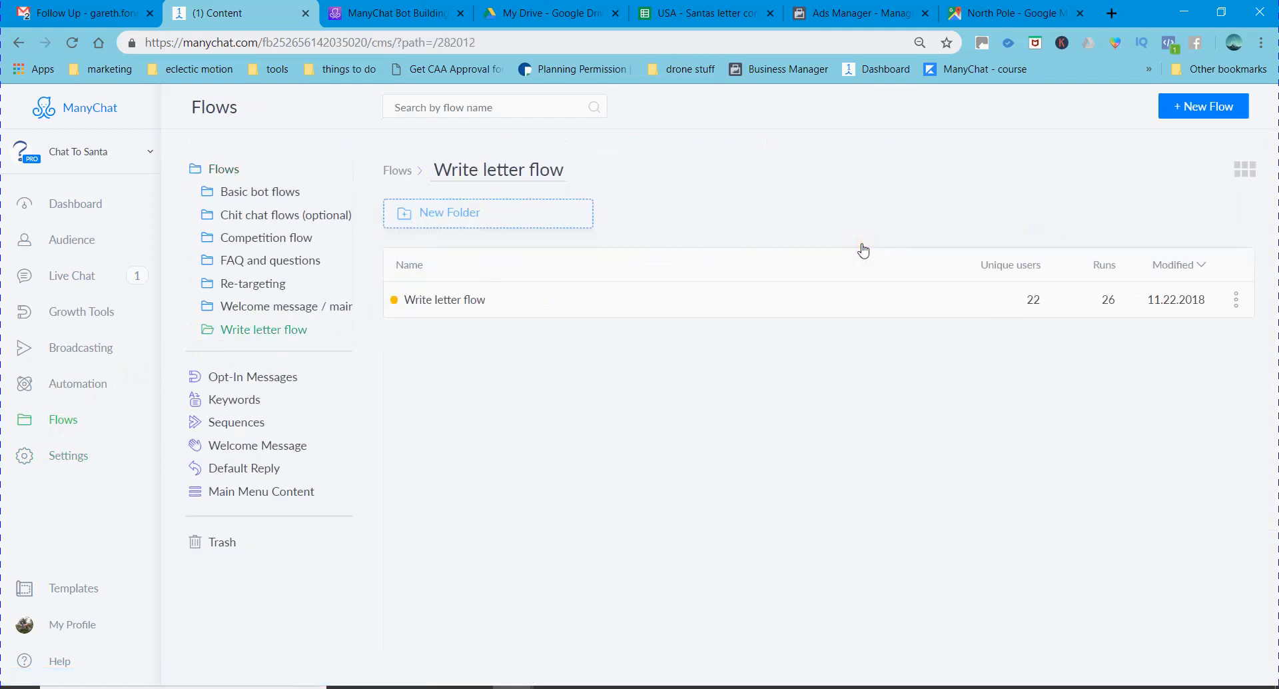
pyautogui.click(563, 295)
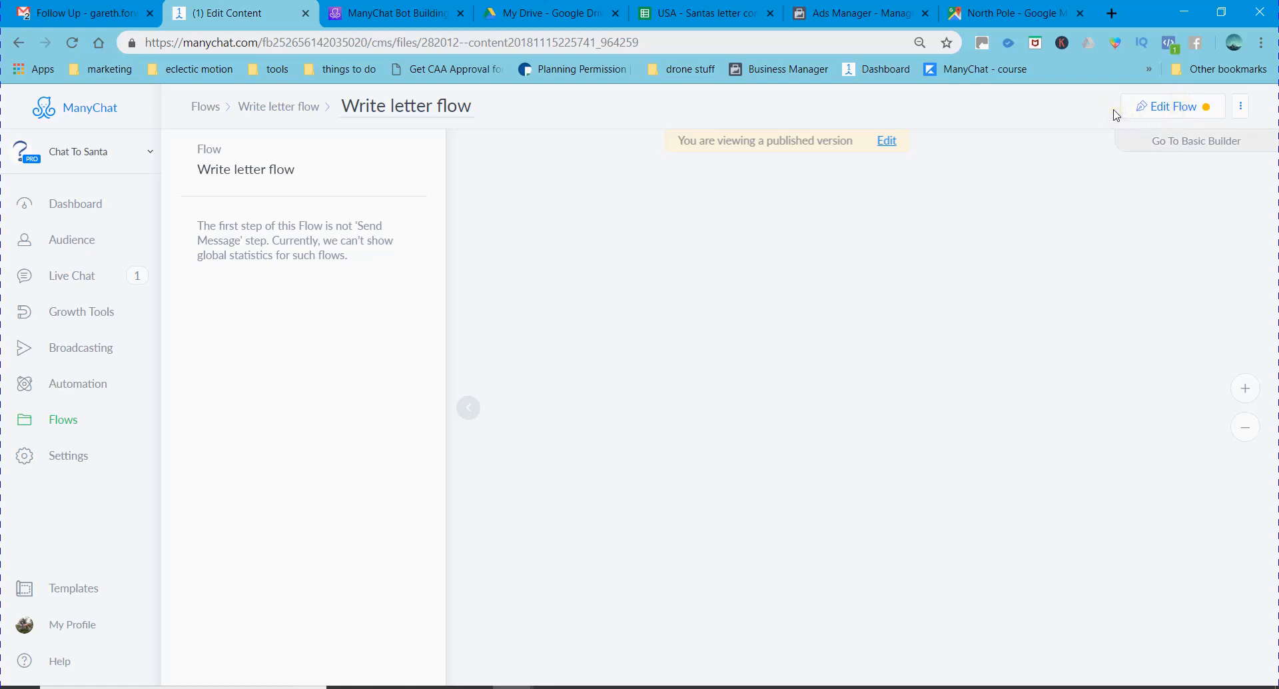
pyautogui.click(1161, 114)
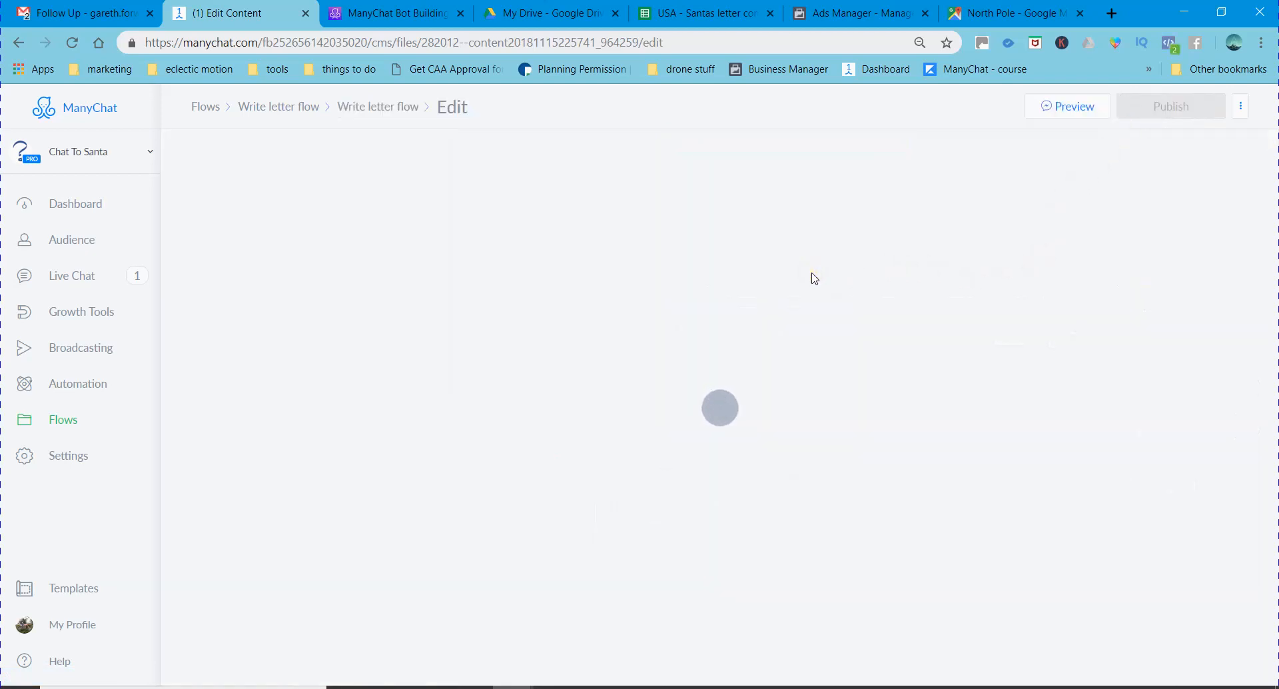
# Locate the "Sales message/buy button" step in the flow and open its ORDER LETTER card for editing
pyautogui.click(839, 271)
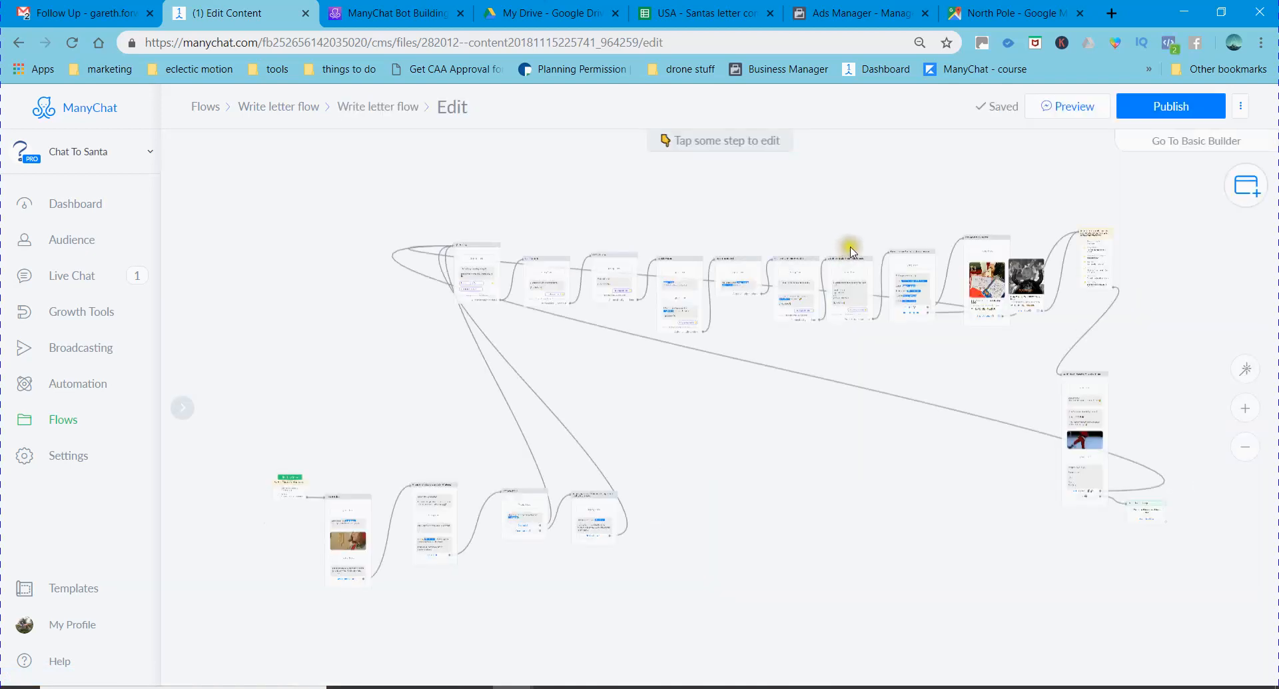
pyautogui.click(960, 356)
pyautogui.moveTo(961, 360); pyautogui.dragTo(651, 447)
pyautogui.scroll(5, 749, 373)
pyautogui.scroll(2, 592, 436)
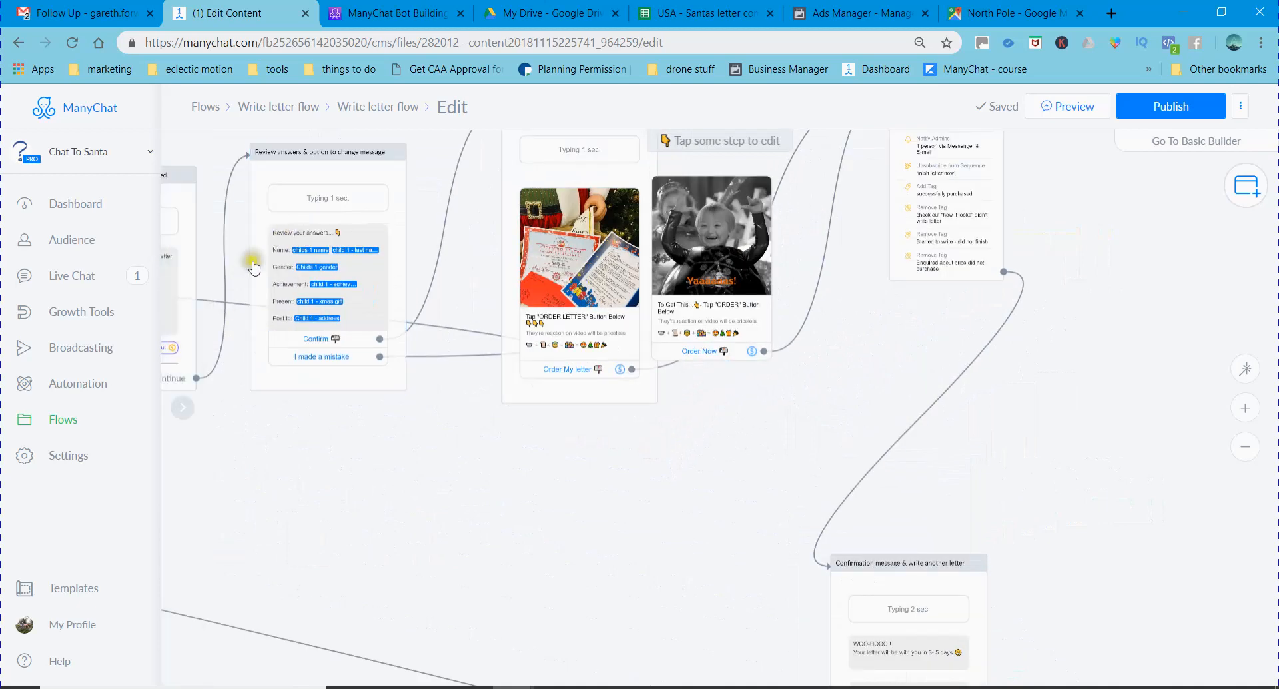
pyautogui.moveTo(623, 460); pyautogui.dragTo(586, 537)
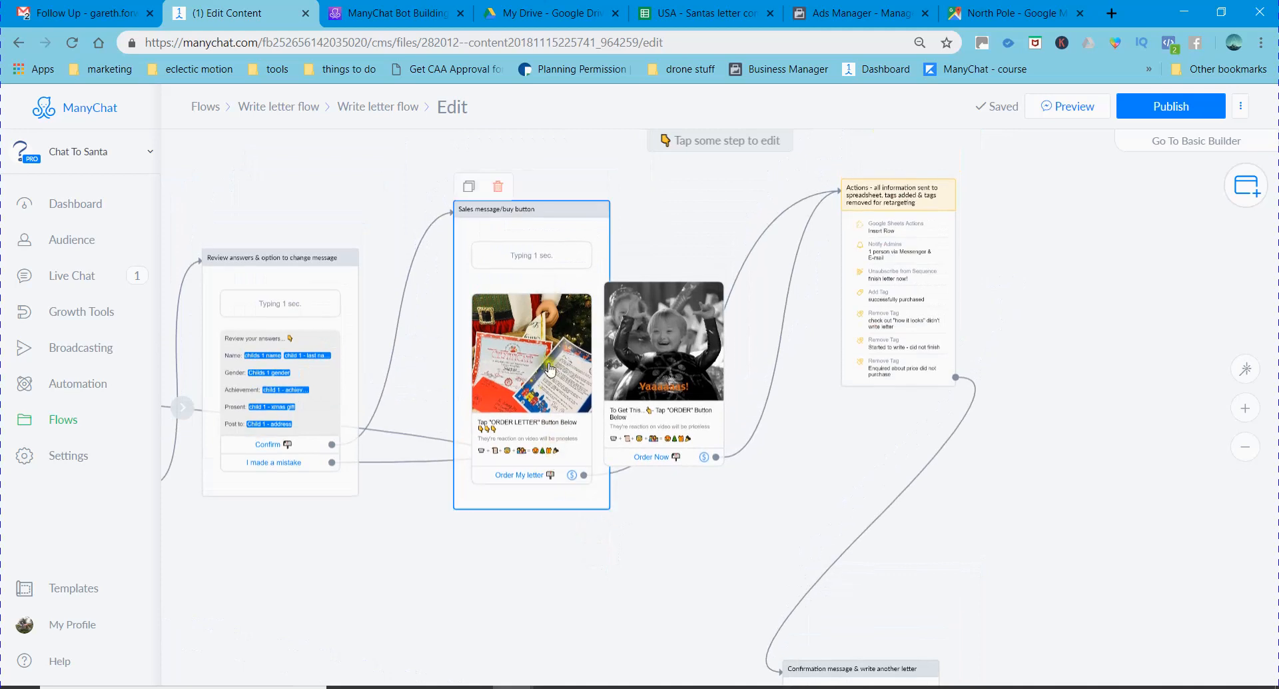
pyautogui.scroll(2, 556, 390)
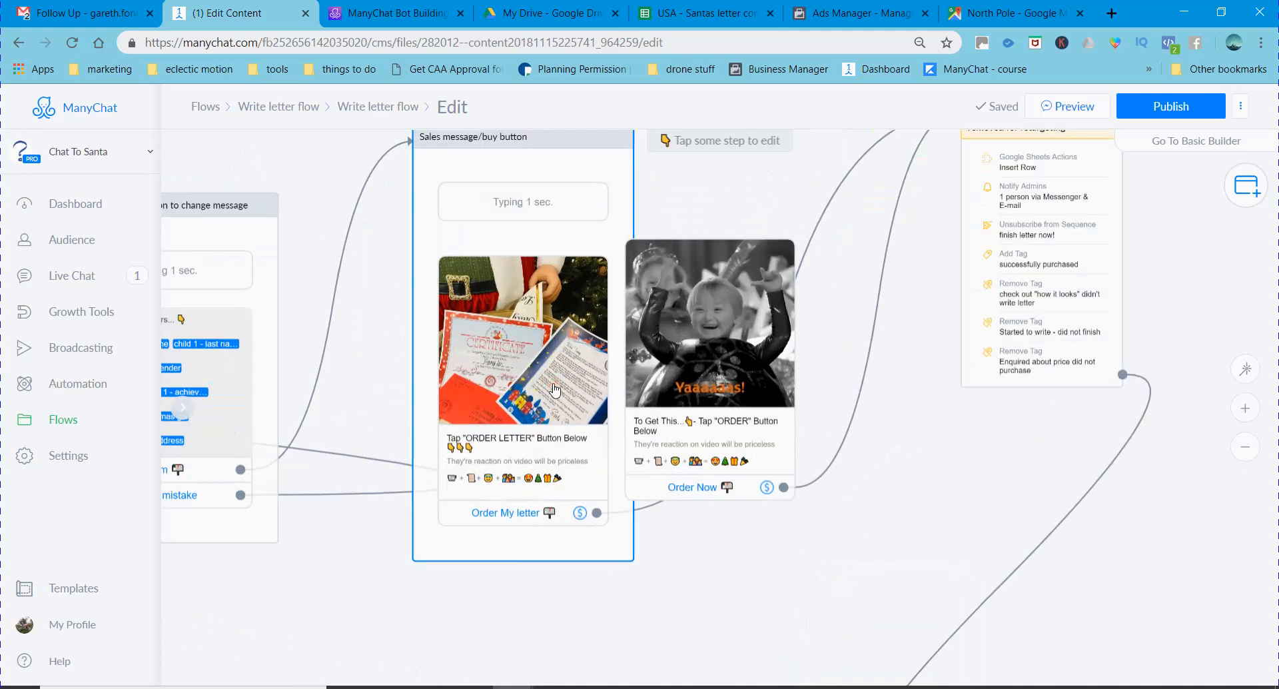
pyautogui.click(556, 390)
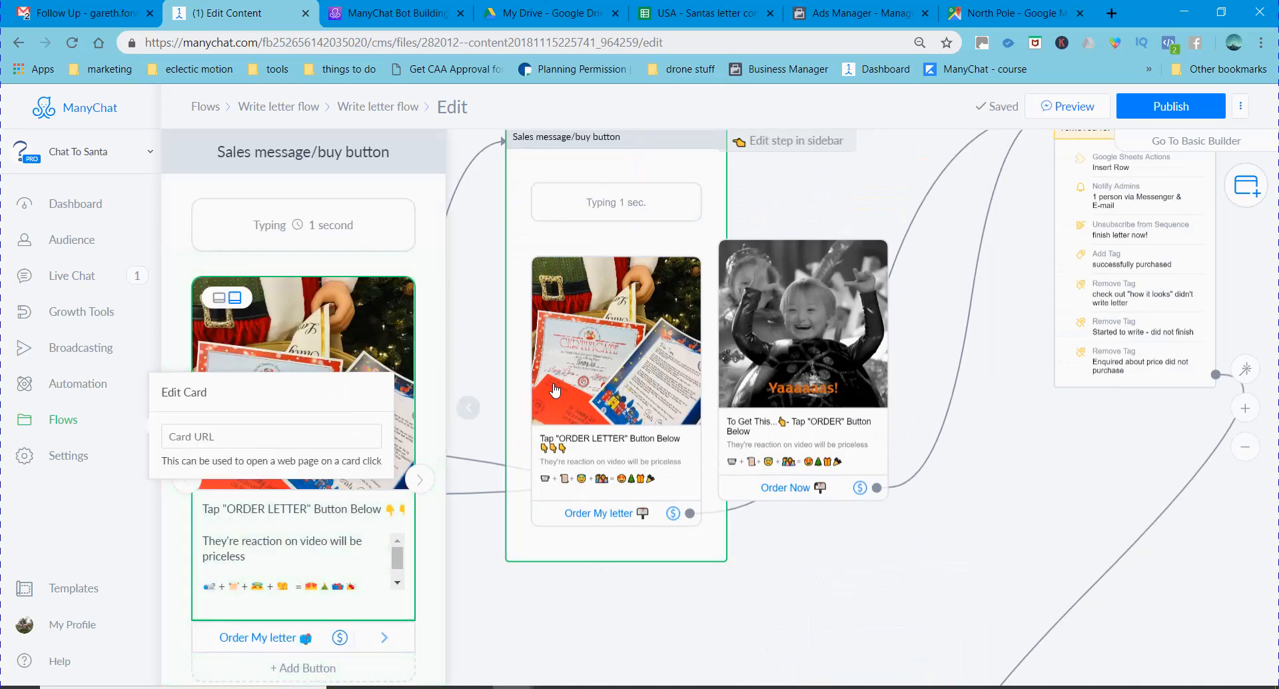
pyautogui.click(375, 261)
# Add a second button to the ORDER LETTER card as a Buy Button with an item price of 9.00 USD
pyautogui.scroll(-1, 377, 460)
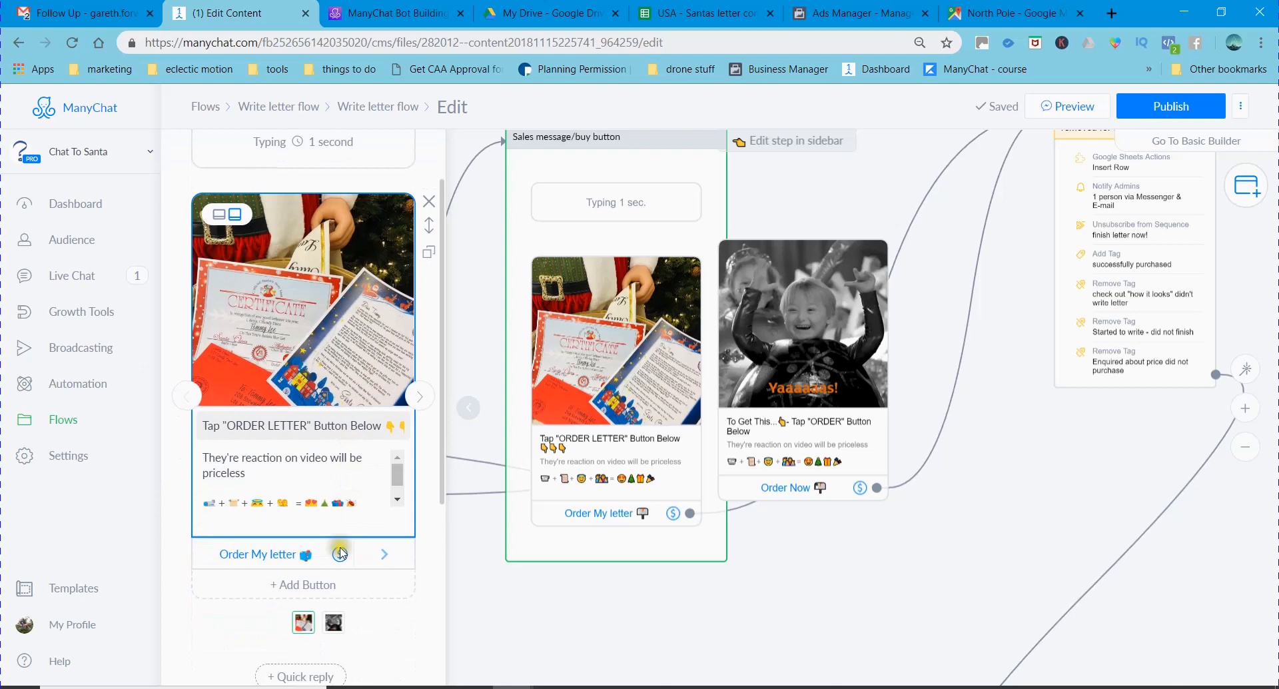
pyautogui.click(336, 585)
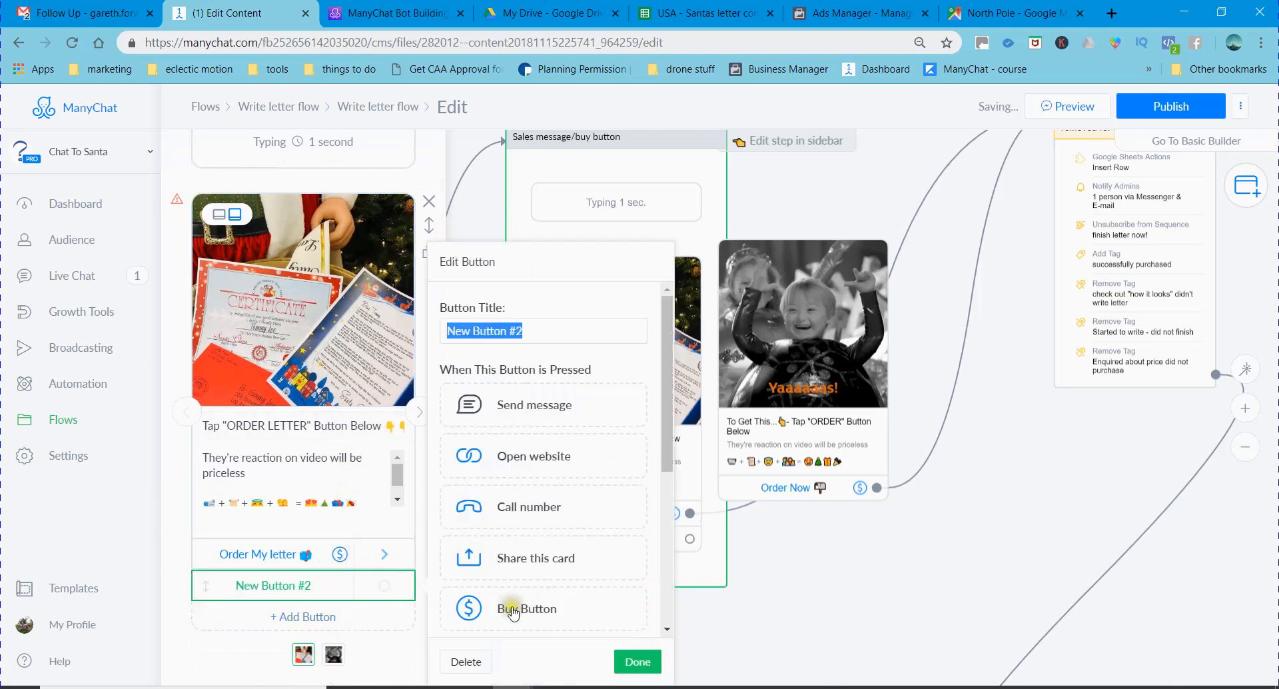
pyautogui.click(513, 612)
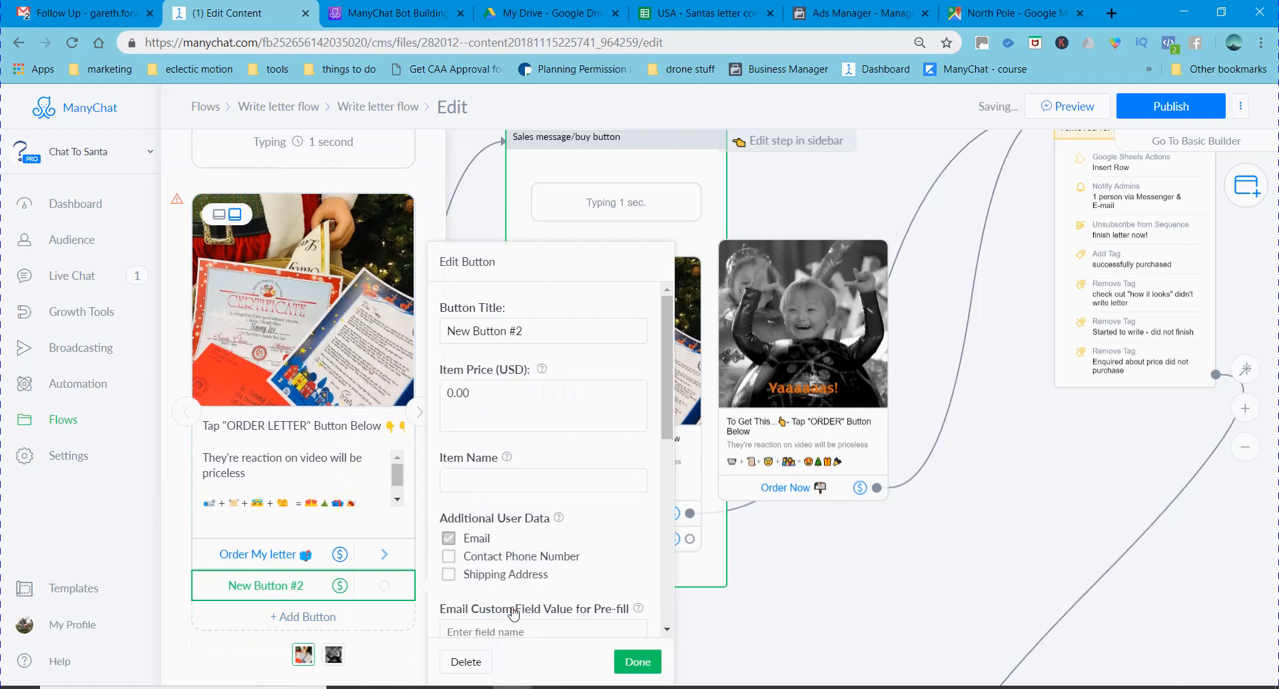
pyautogui.click(451, 399)
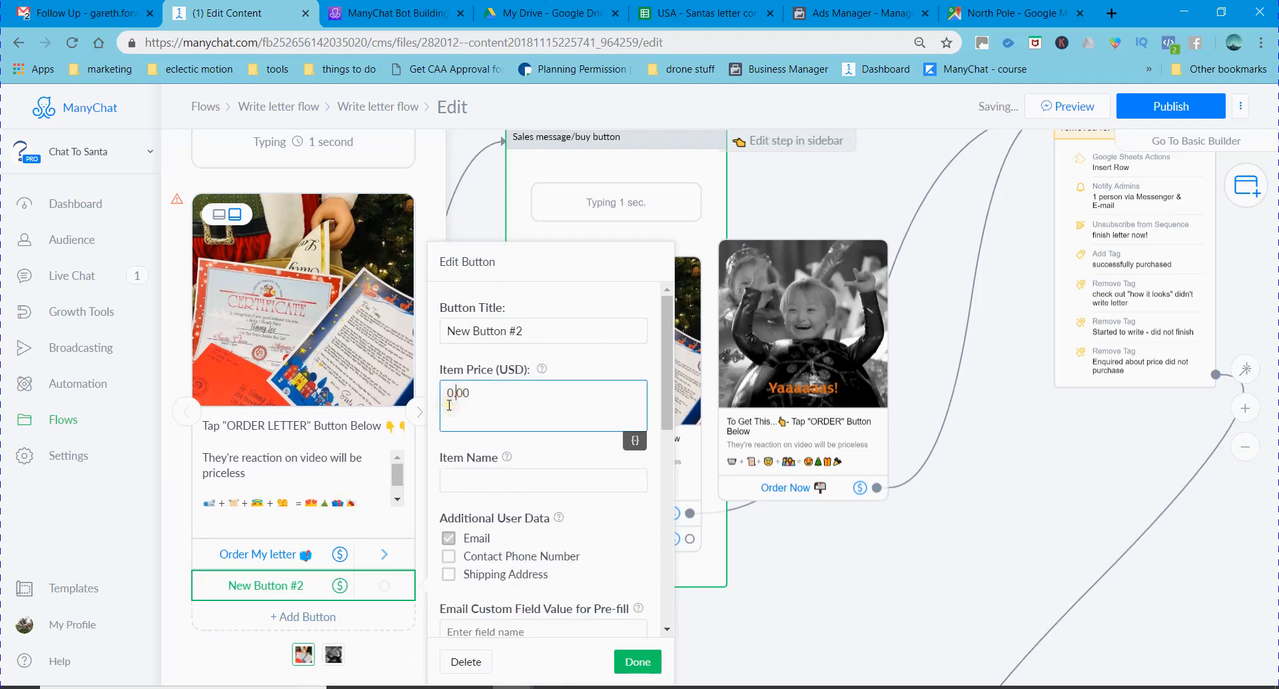
pyautogui.press('BackSpace')
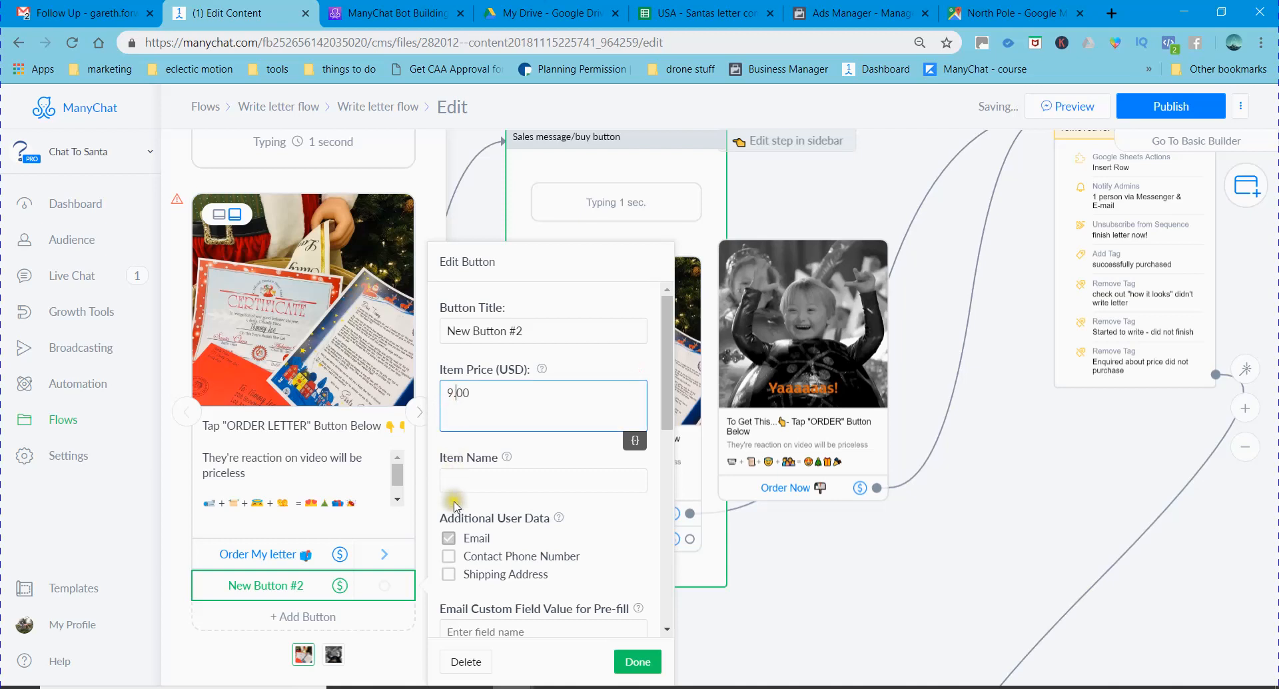
pyautogui.click(473, 481)
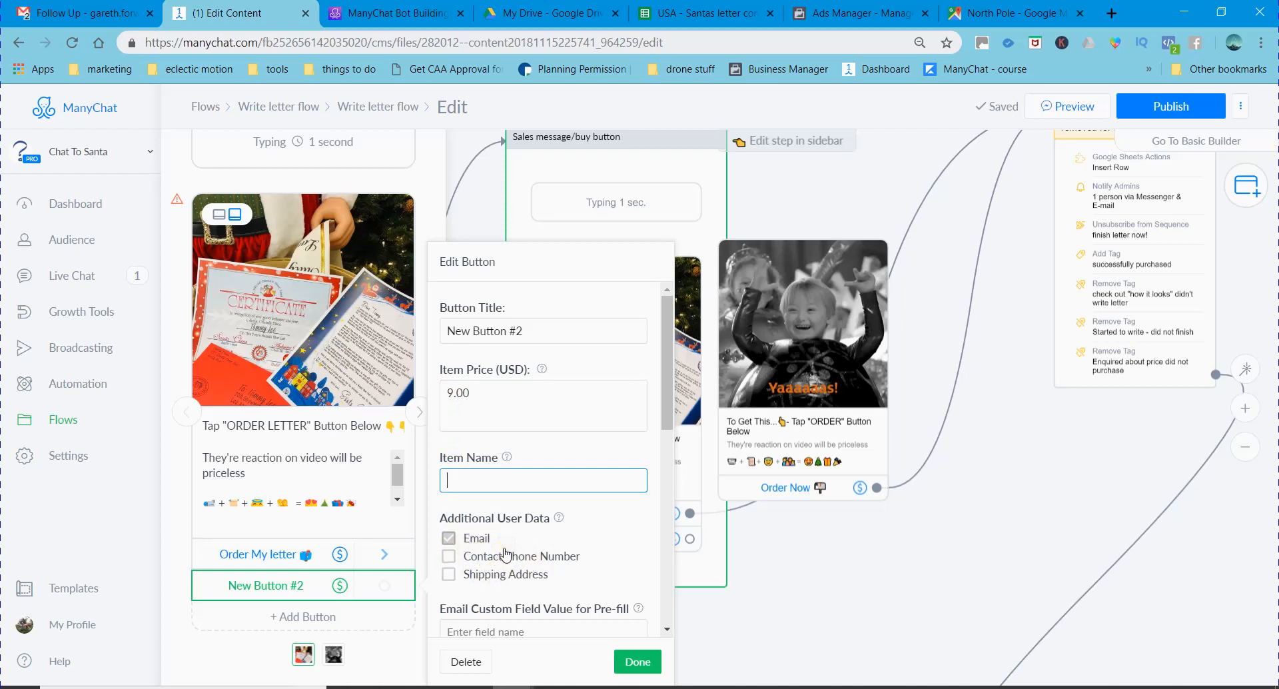
# Review the new buy button's user data, purchase condition and post-purchase options, including the all/any rule and the available condition types
pyautogui.scroll(-4, 566, 480)
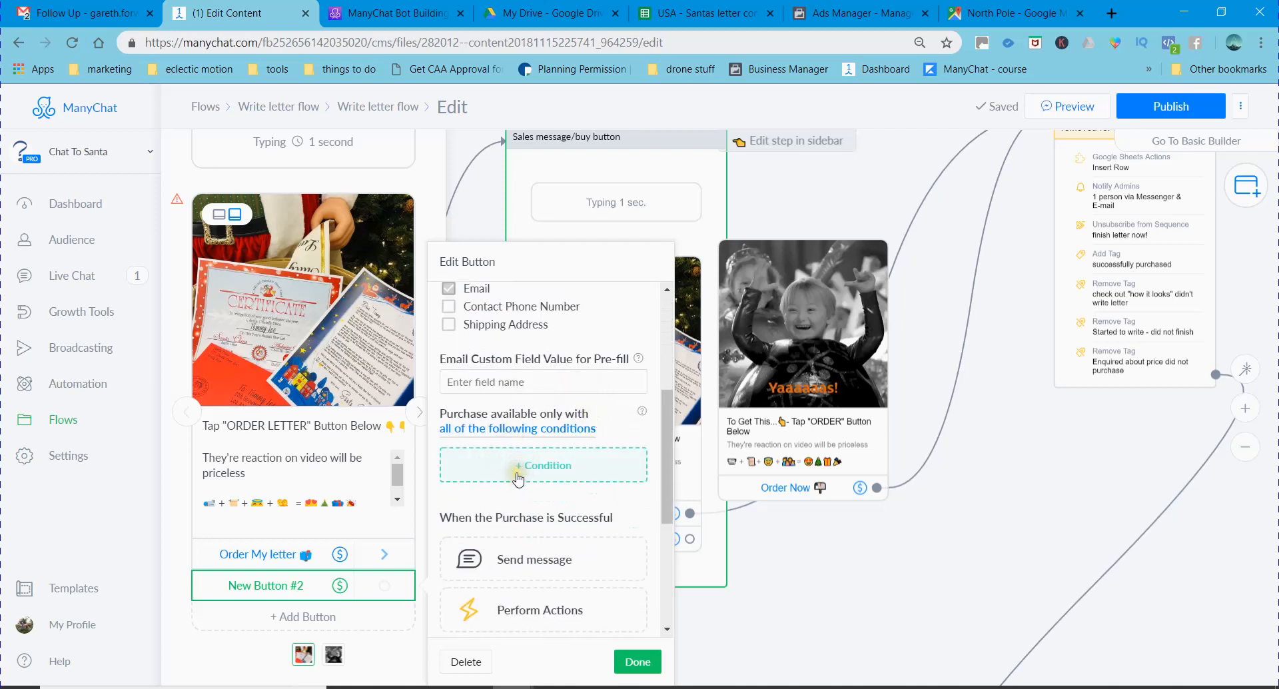
pyautogui.click(512, 430)
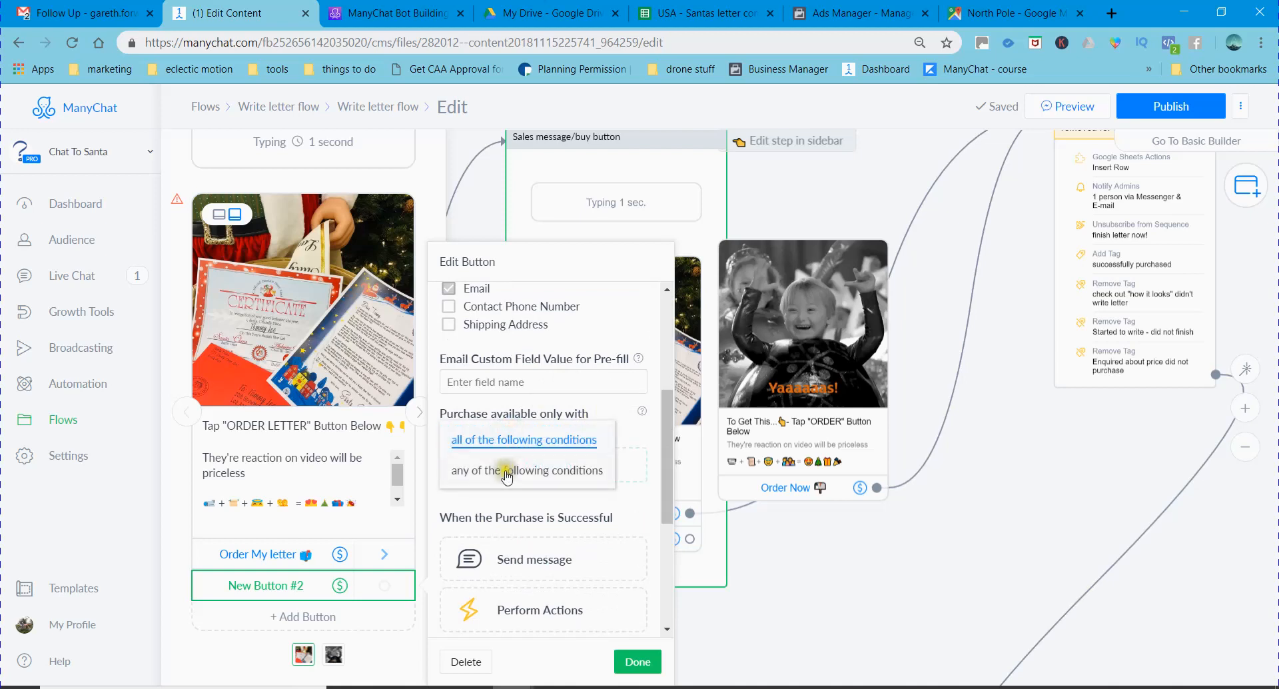
pyautogui.click(558, 399)
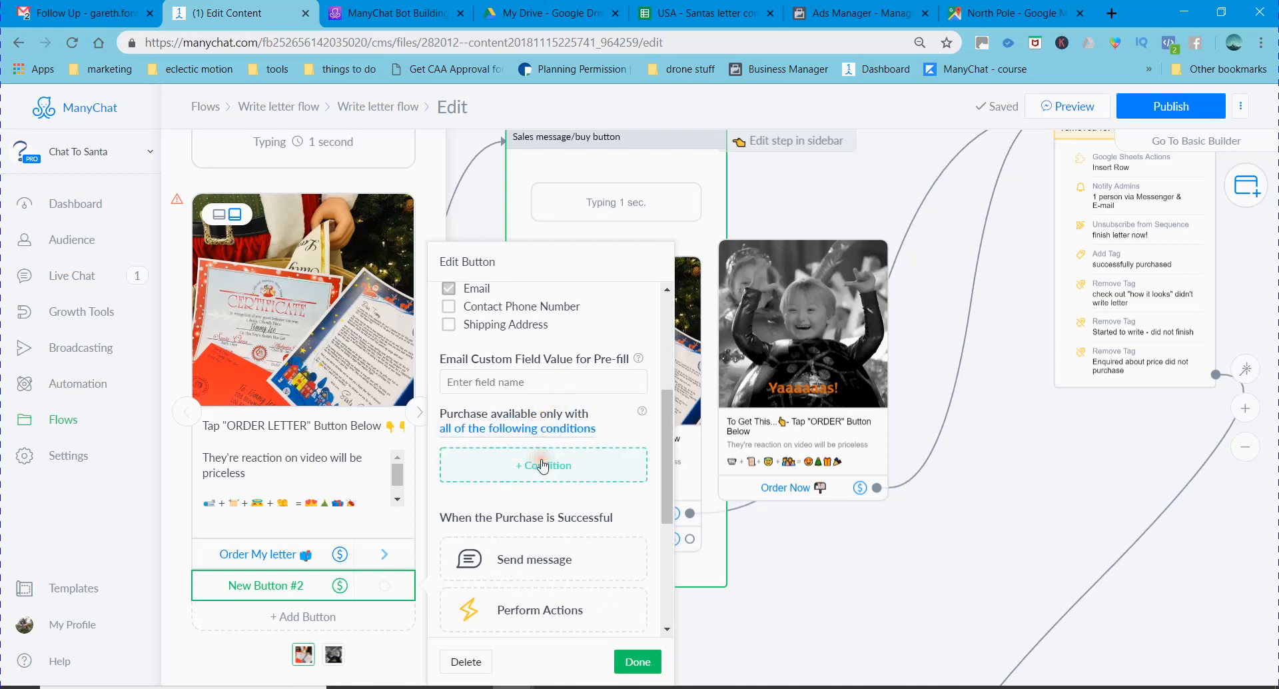
pyautogui.click(543, 466)
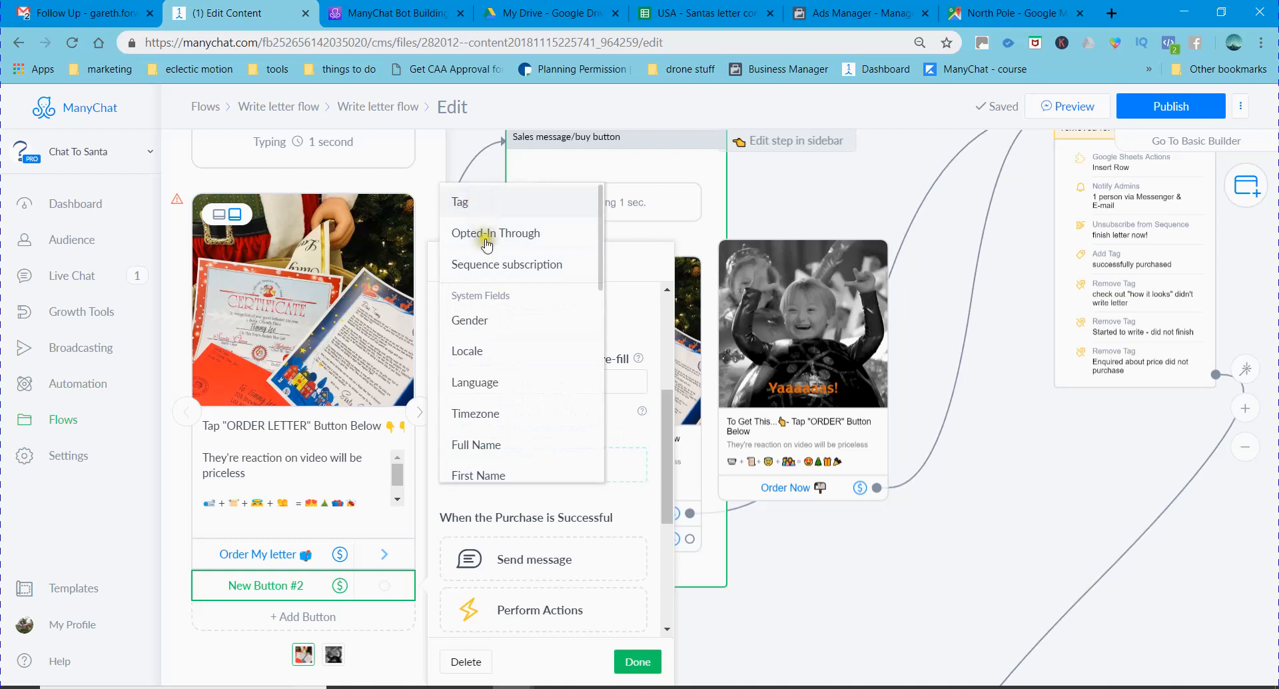
pyautogui.scroll(-4, 489, 383)
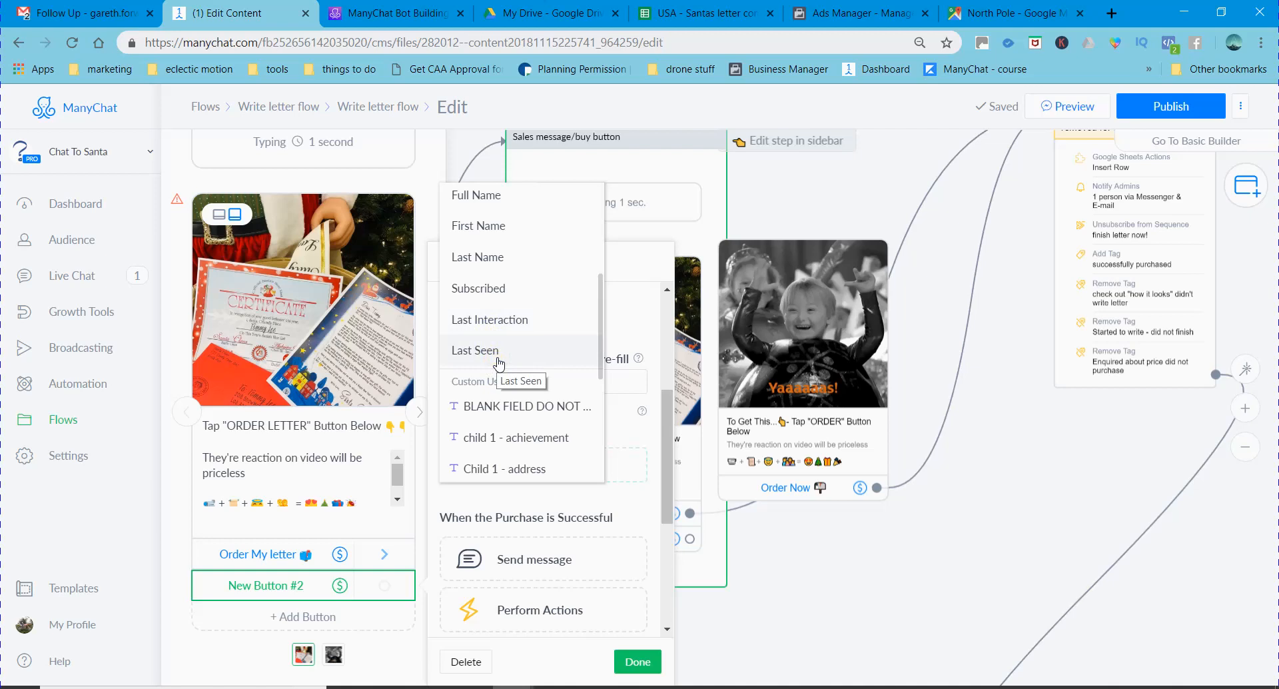
pyautogui.click(635, 504)
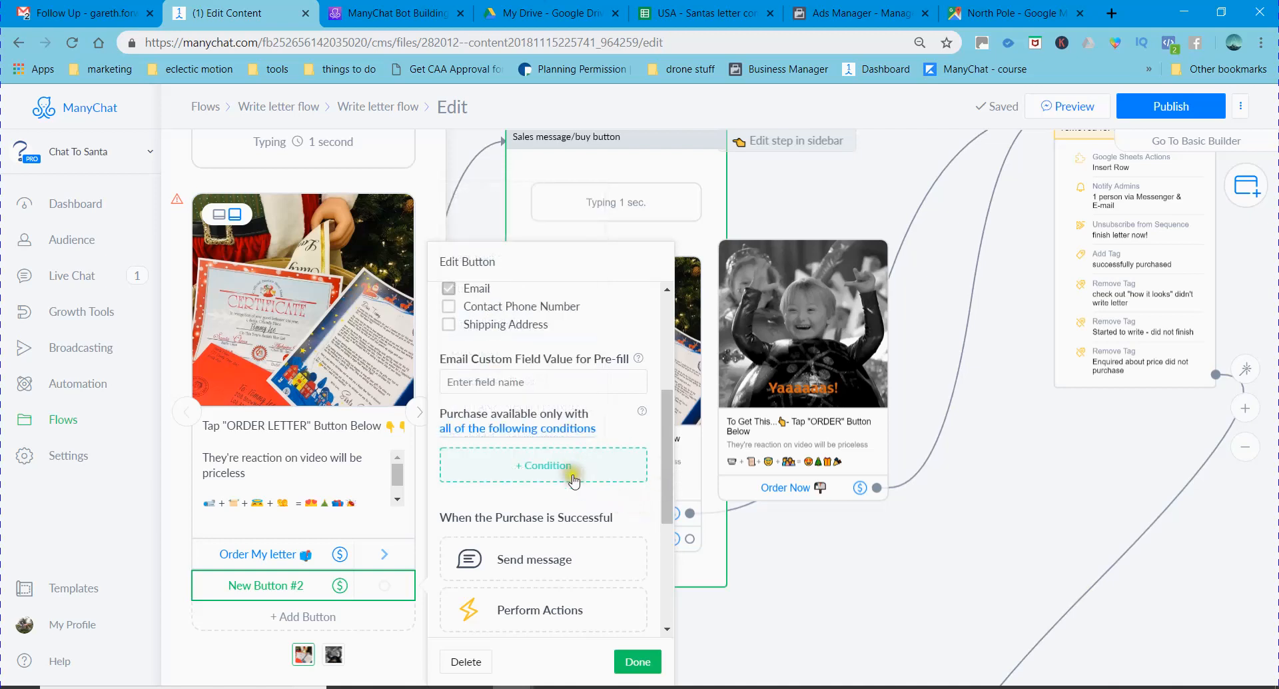
pyautogui.scroll(-1, 554, 430)
pyautogui.scroll(4, 530, 480)
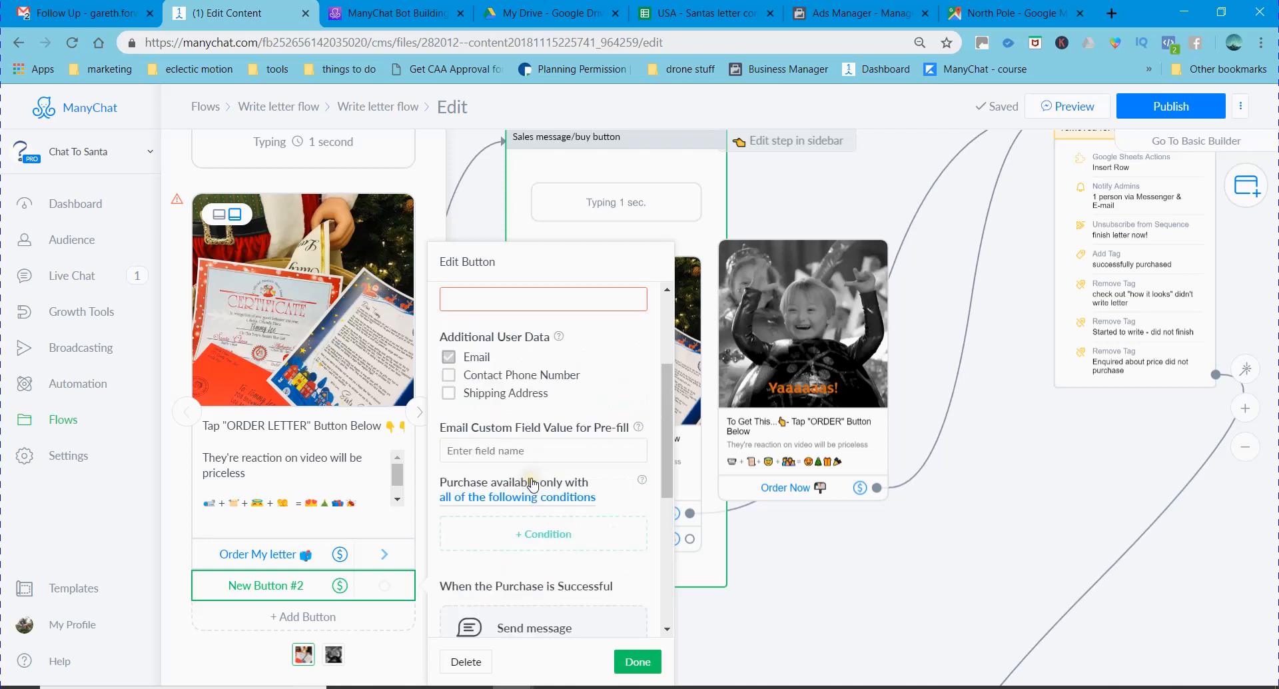
# Delete the second buy button from the ORDER LETTER card and open the actions step linked to the "Order My letter" button
pyautogui.click(466, 662)
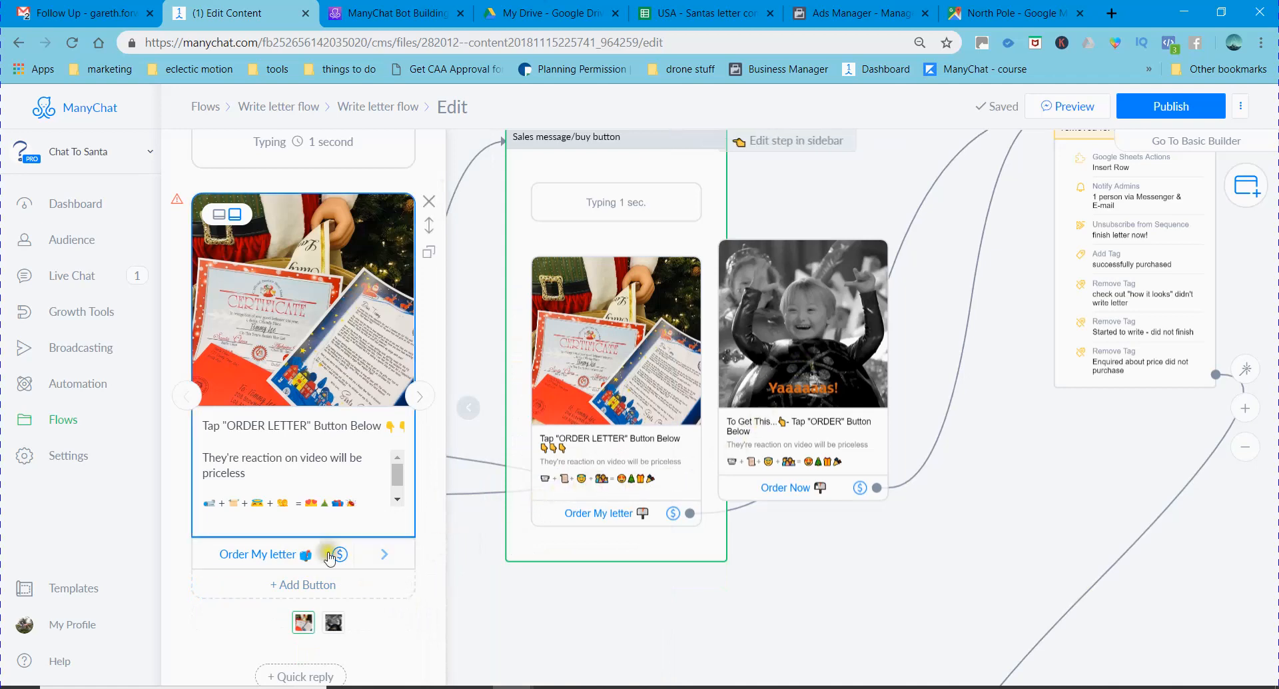
pyautogui.click(371, 556)
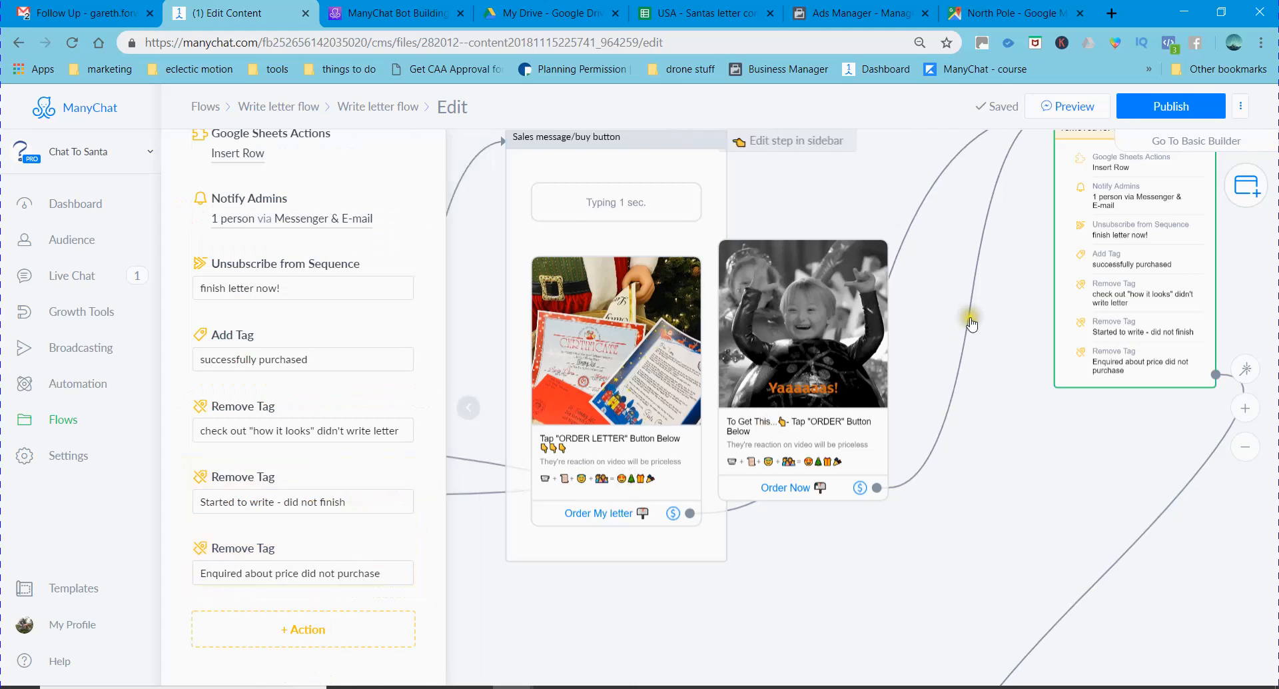
# Examine how both order buttons connect to the actions step and how the sales message fits into the whole flow
pyautogui.moveTo(938, 401); pyautogui.dragTo(878, 475)
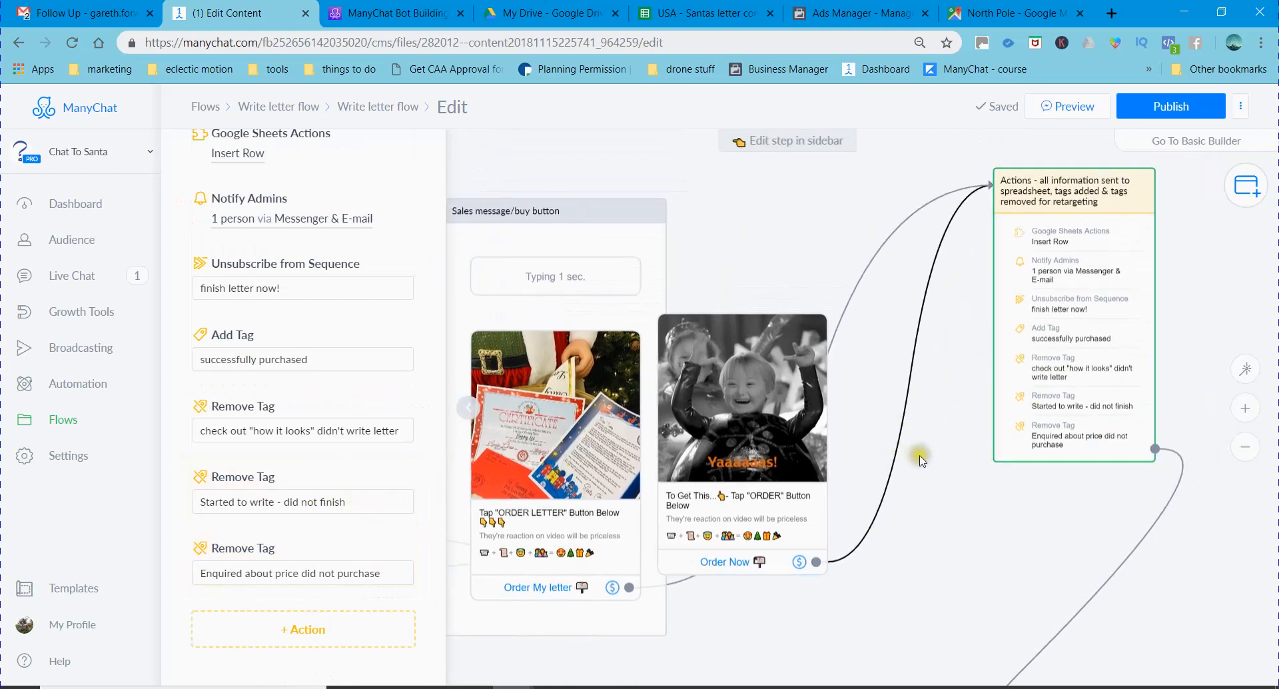
pyautogui.click(627, 252)
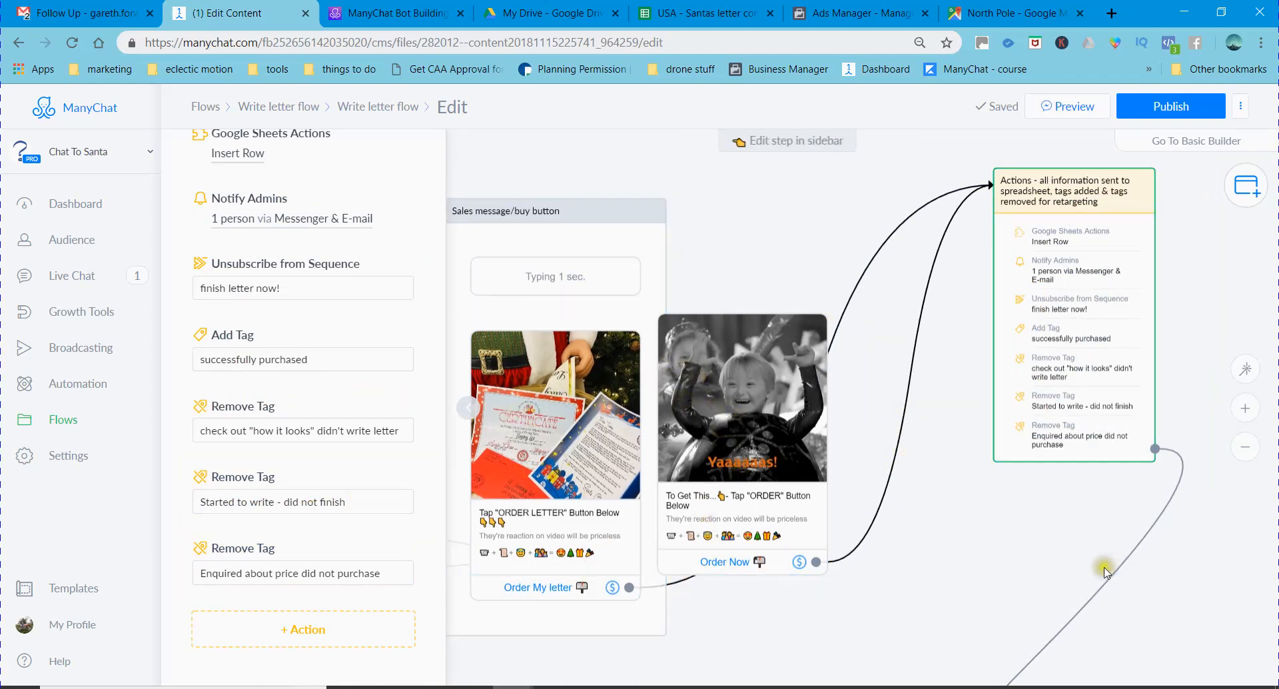
pyautogui.scroll(-1, 1036, 537)
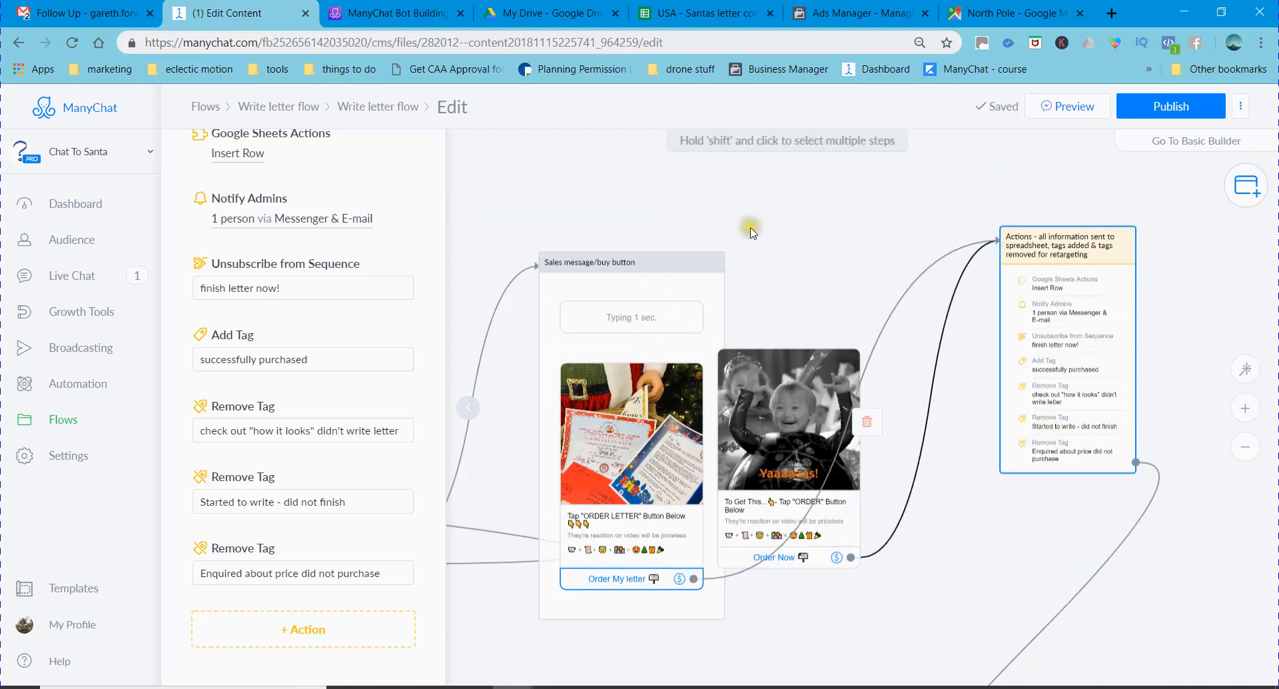
pyautogui.scroll(-2, 751, 233)
pyautogui.scroll(-1, 751, 233)
pyautogui.moveTo(720, 474); pyautogui.dragTo(1045, 475)
pyautogui.scroll(-2, 951, 469)
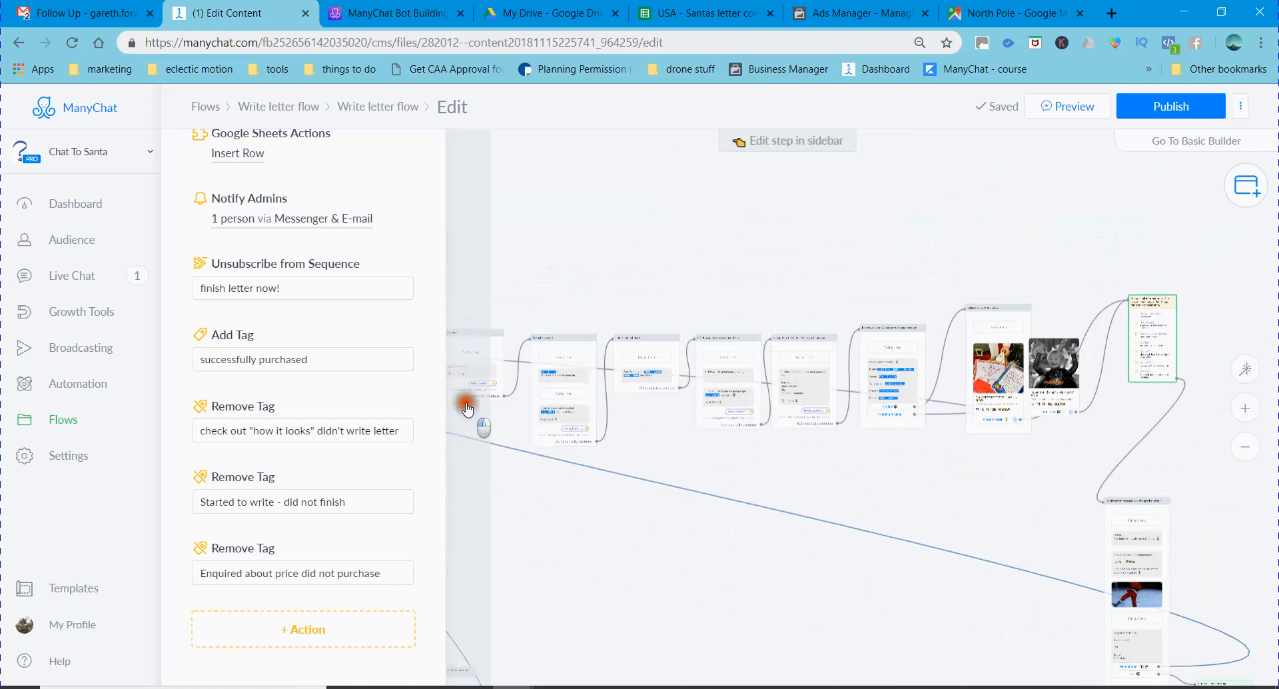
pyautogui.click(468, 408)
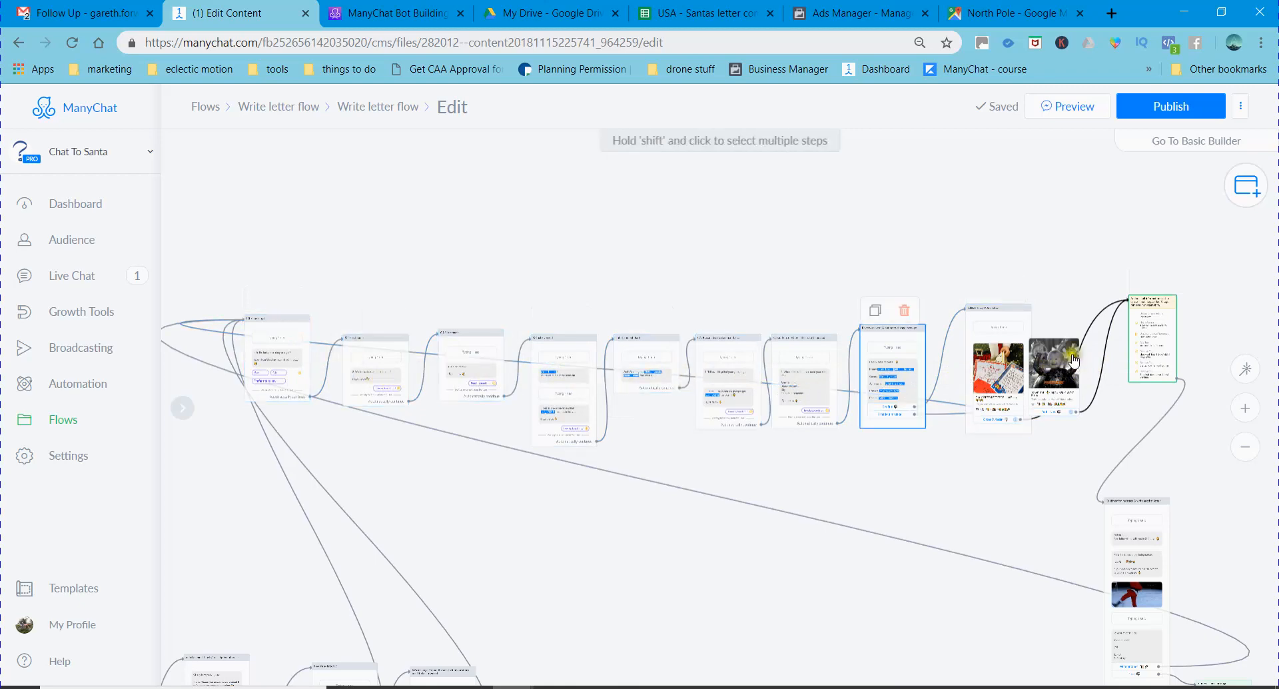
# Open the "Actions - all information sent to spreadsheet, tags added & tags removed for retargeting" step for editing
pyautogui.scroll(2, 1093, 360)
pyautogui.scroll(2, 1096, 359)
pyautogui.moveTo(1141, 369); pyautogui.dragTo(800, 422)
pyautogui.scroll(3, 871, 308)
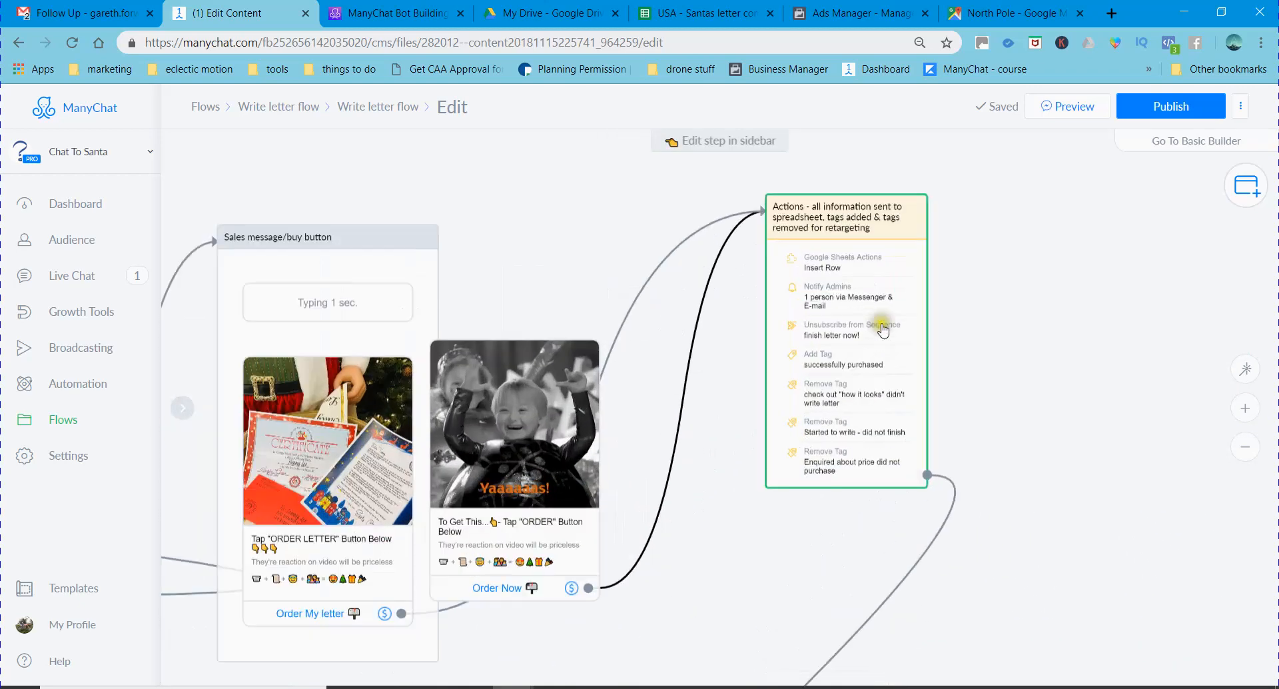
pyautogui.scroll(1, 871, 308)
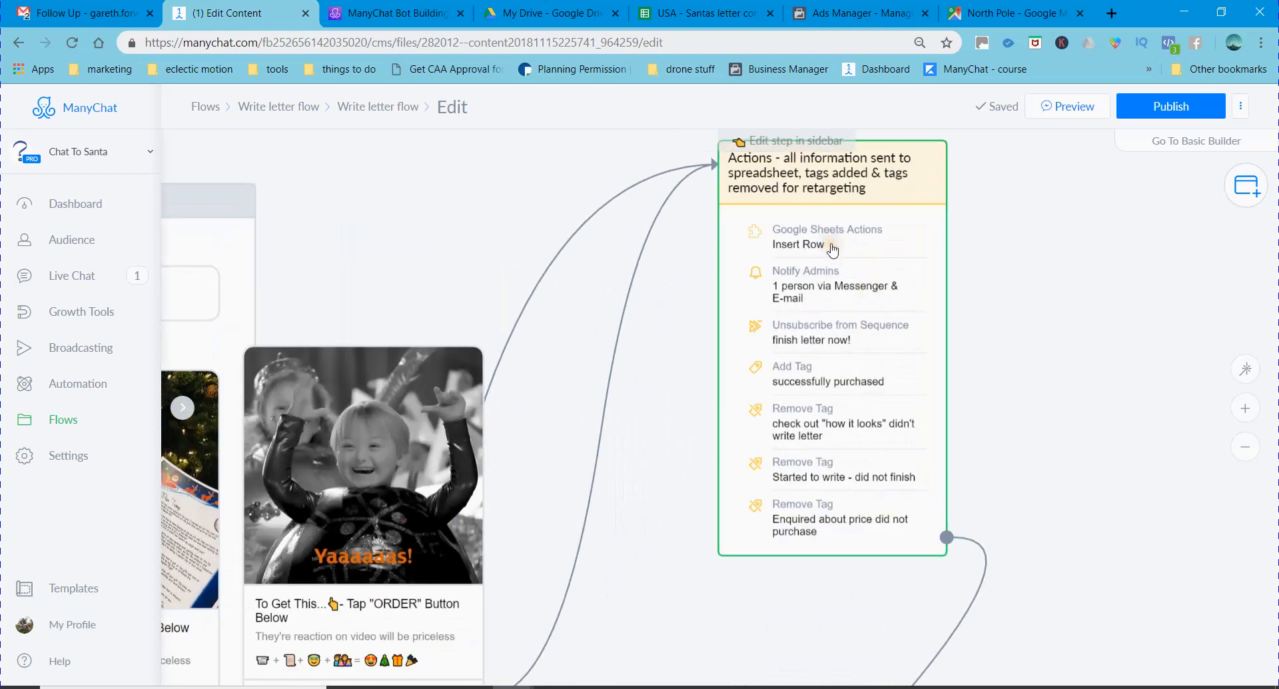
pyautogui.click(831, 246)
pyautogui.scroll(1, 266, 280)
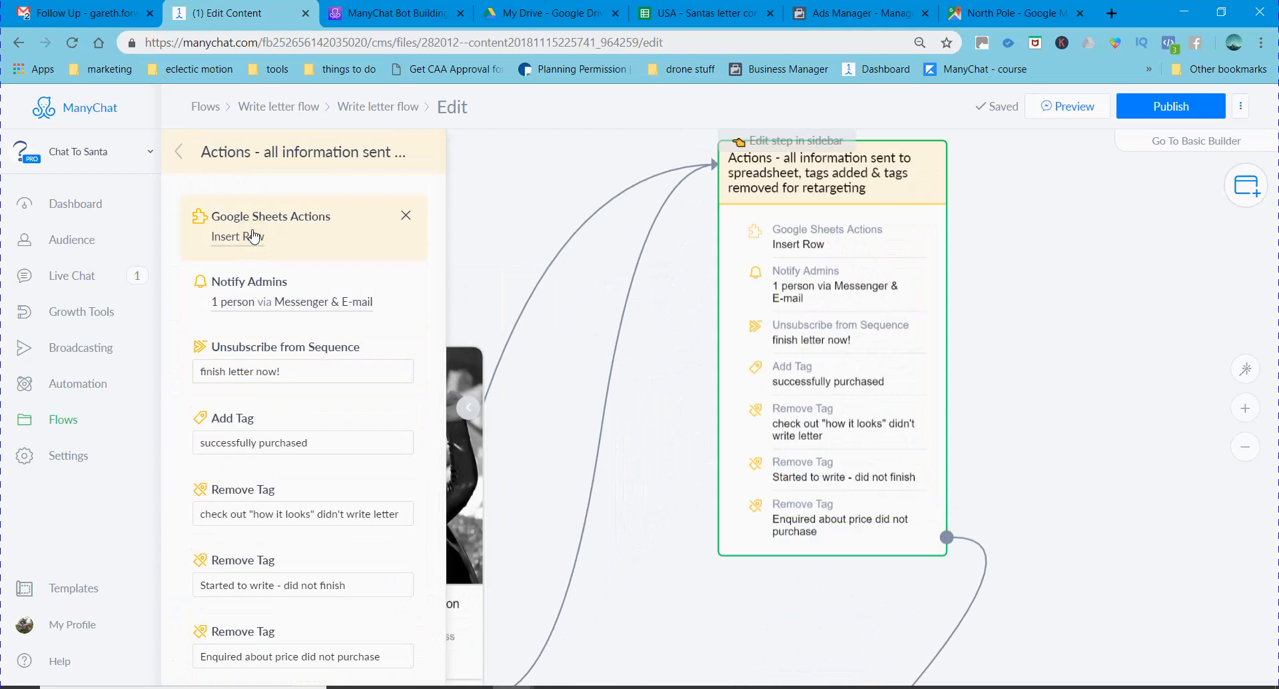
# Add an extra Google Sheets Actions item to the actions step and delete it again
pyautogui.scroll(-3, 265, 235)
pyautogui.click(306, 537)
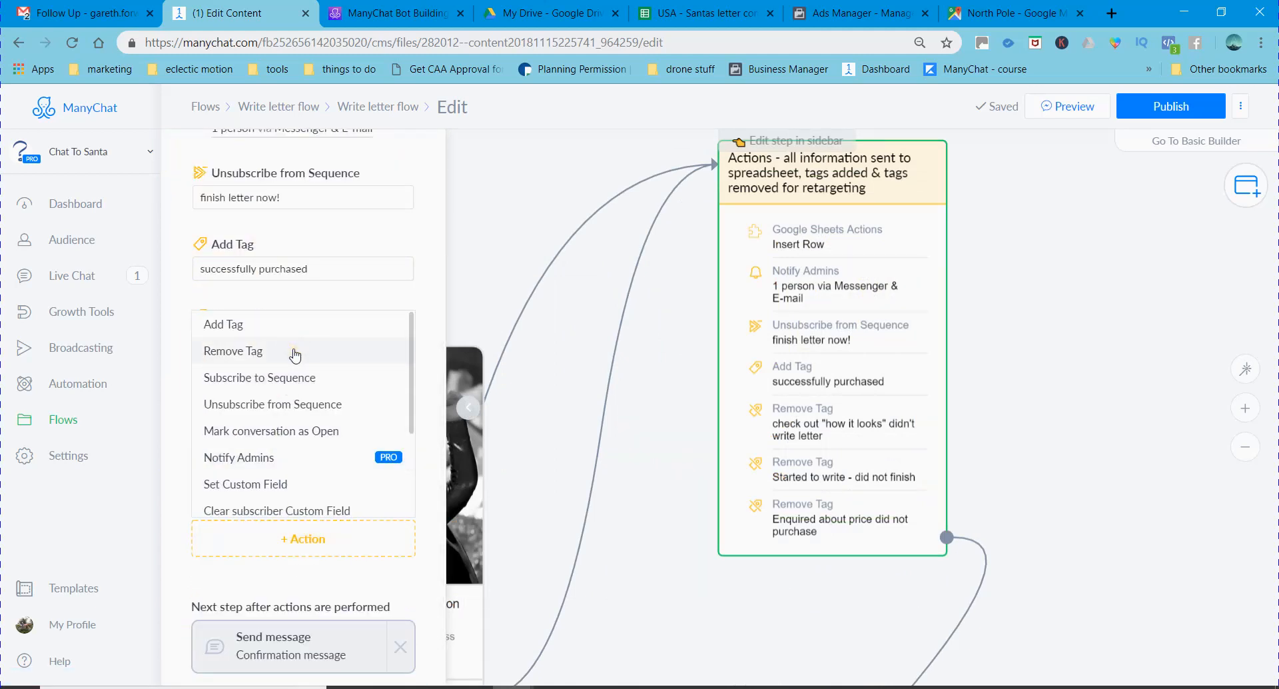
pyautogui.scroll(-3, 296, 355)
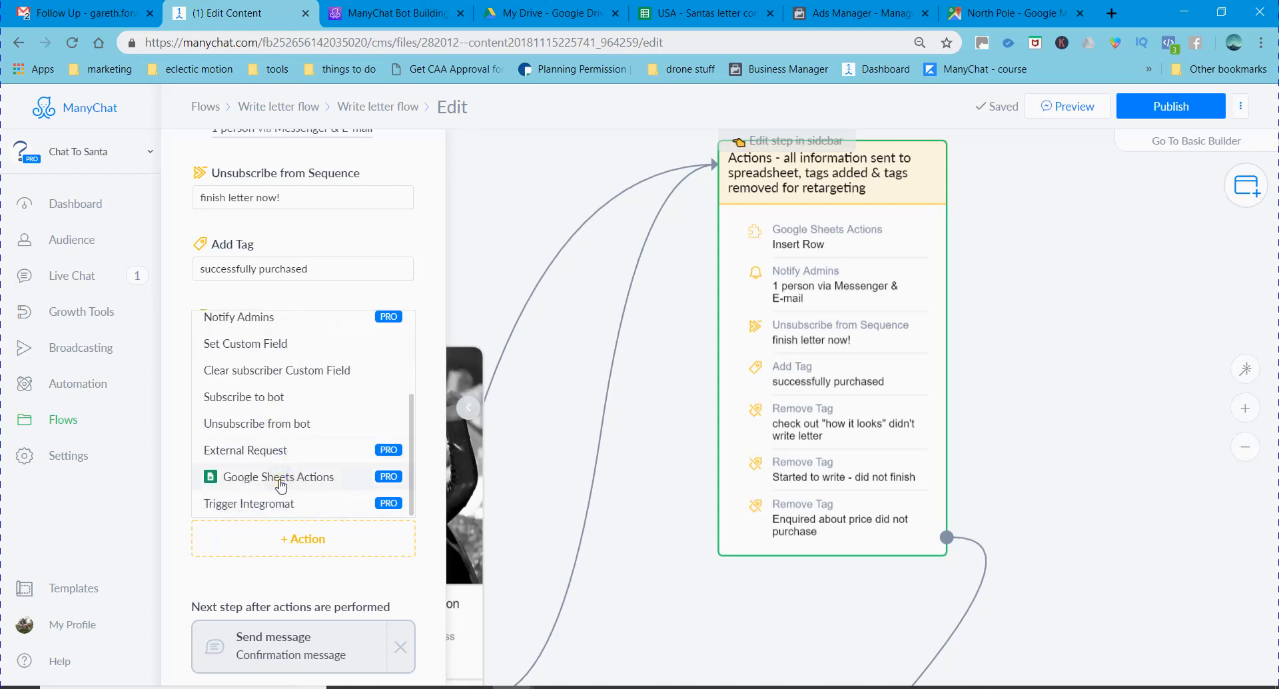
pyautogui.click(280, 479)
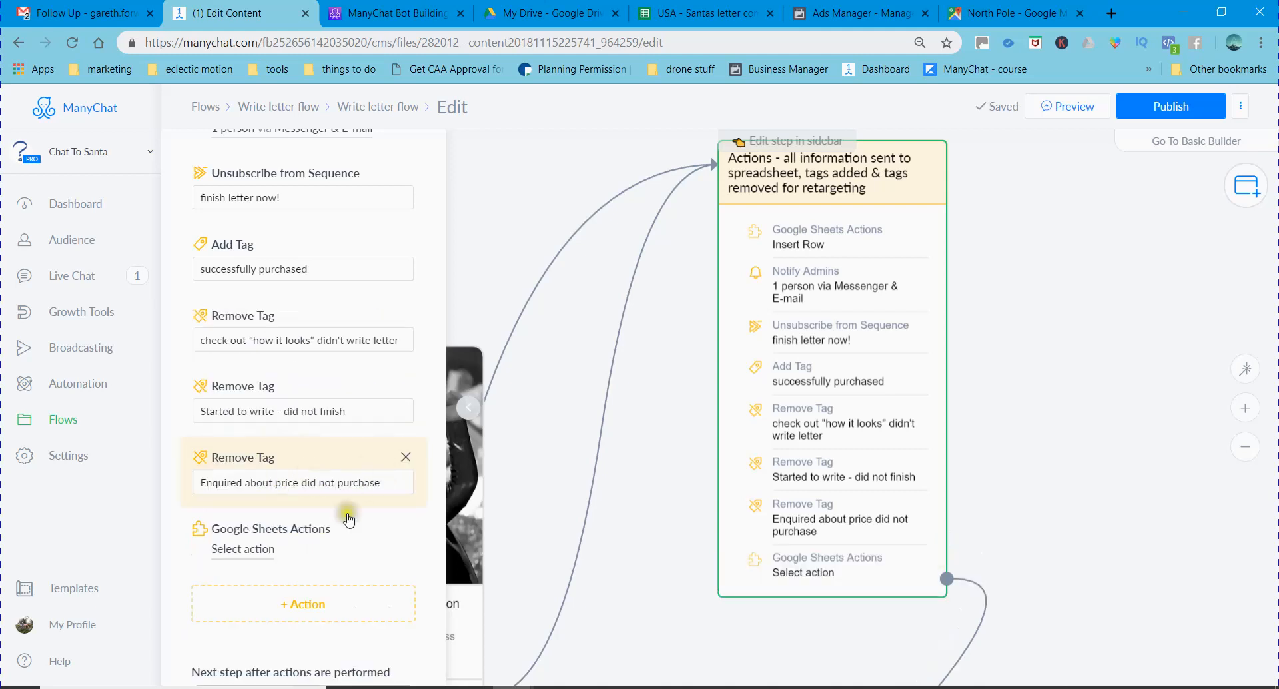
pyautogui.click(408, 528)
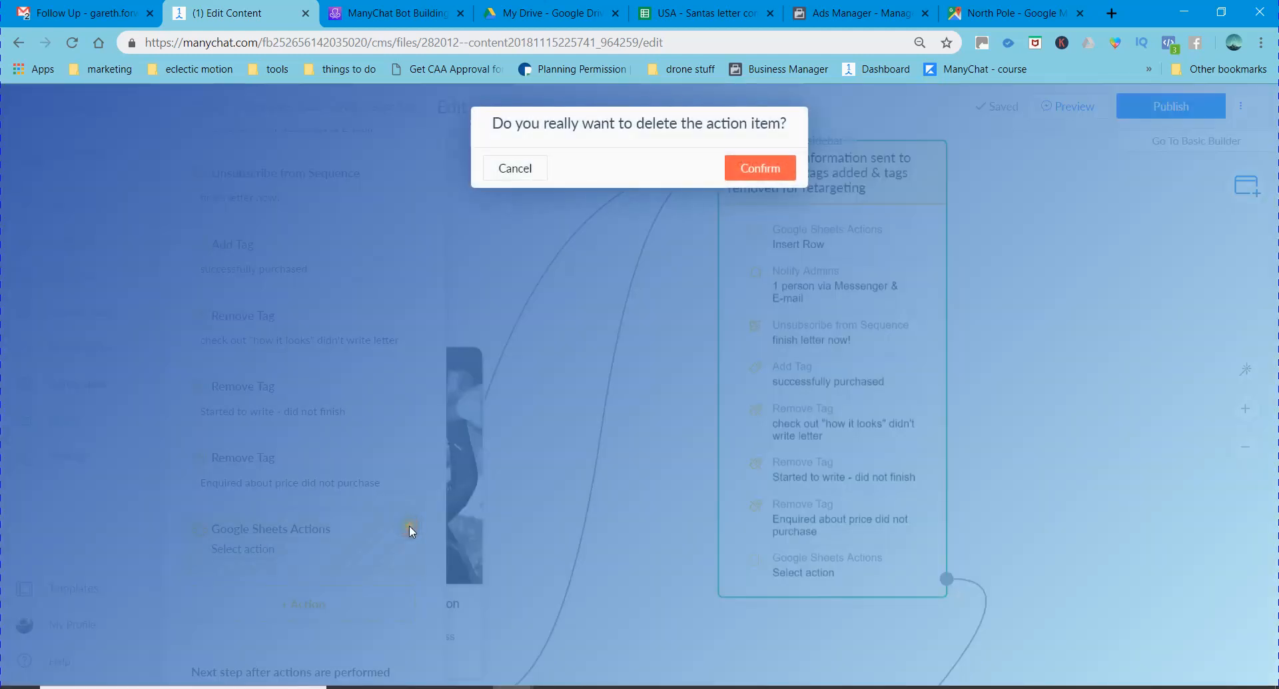
pyautogui.click(776, 174)
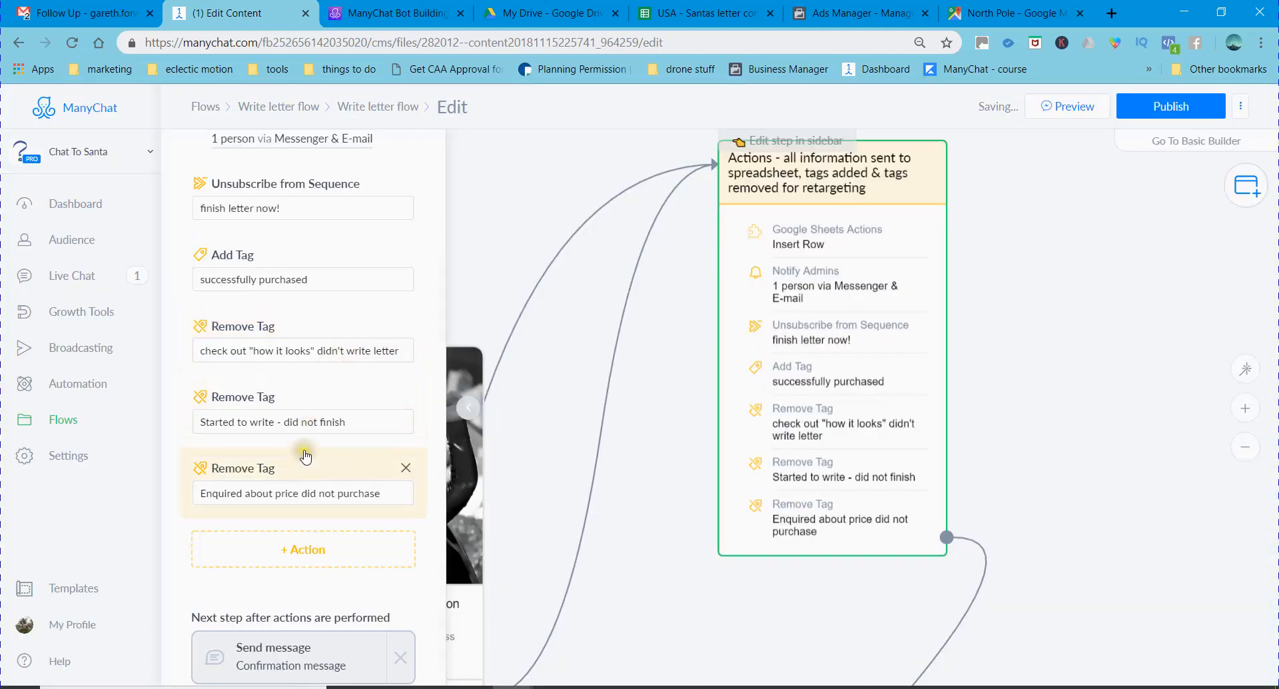
# Open the existing Google Sheets Insert Row action and review its spreadsheet, worksheet and mapping of ManyChat data to Google column titles
pyautogui.scroll(3, 305, 455)
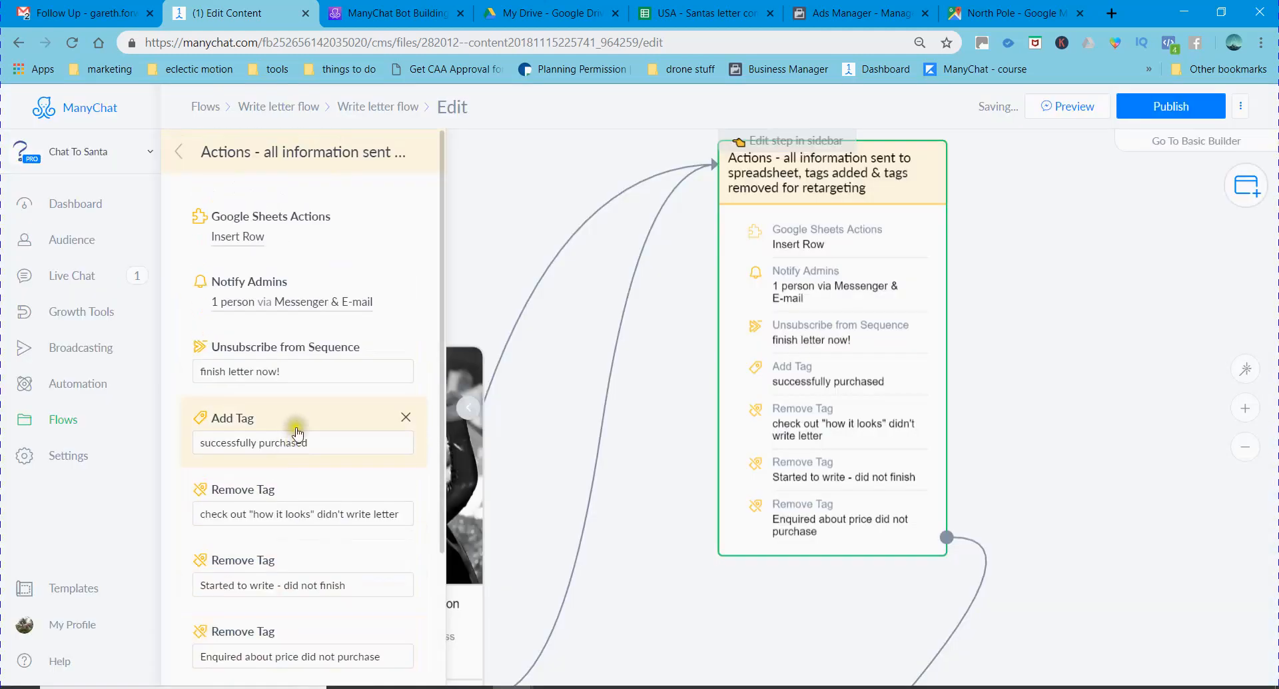
pyautogui.click(248, 242)
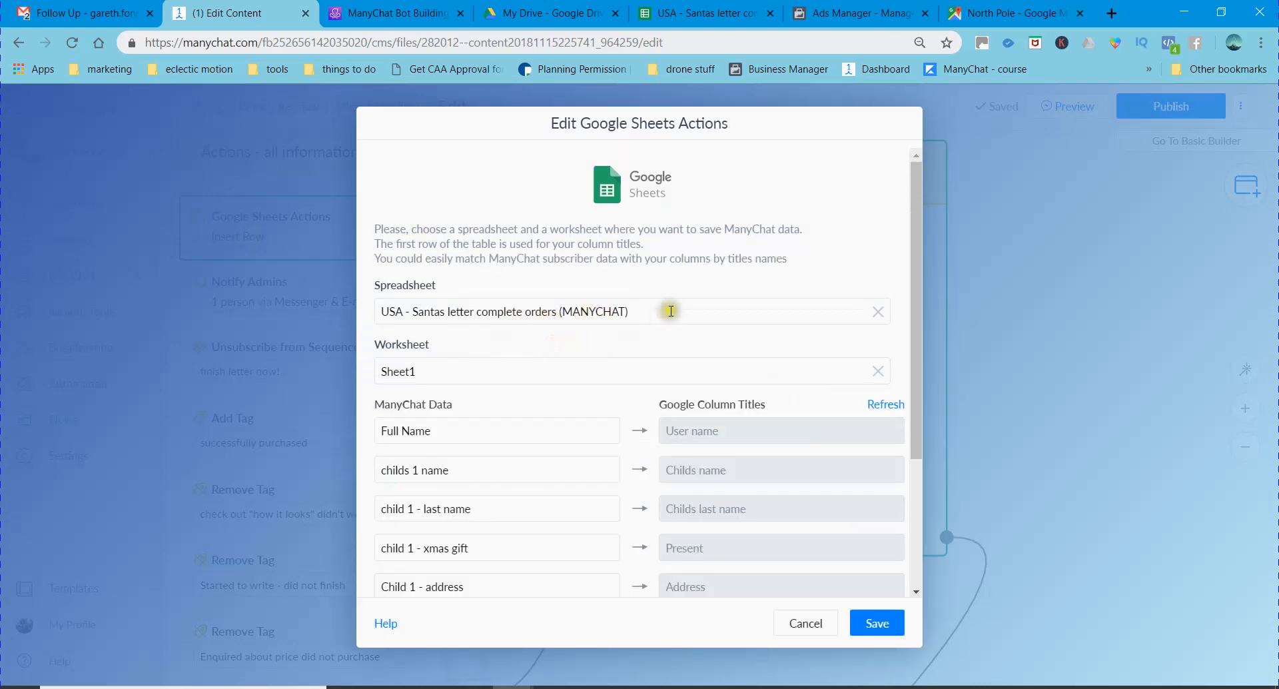
pyautogui.scroll(-3, 693, 280)
pyautogui.scroll(1, 453, 230)
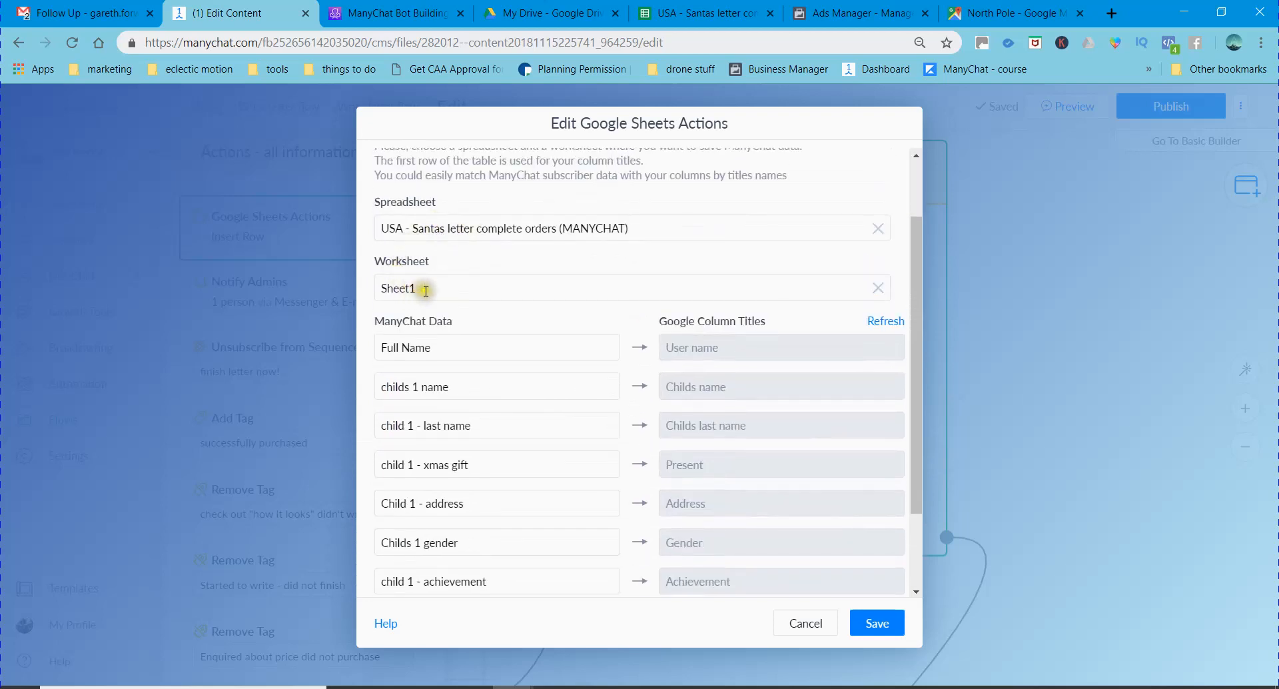
pyautogui.scroll(-3, 639, 288)
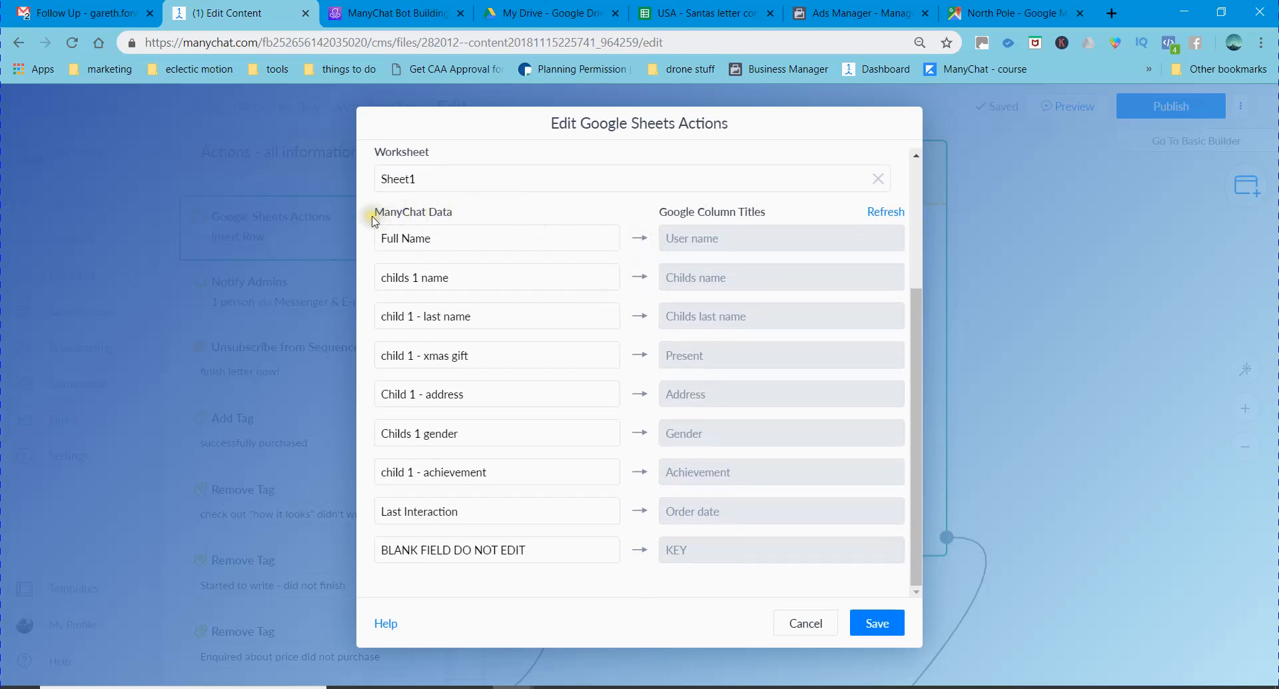
pyautogui.moveTo(377, 213); pyautogui.dragTo(472, 230)
pyautogui.click(604, 206)
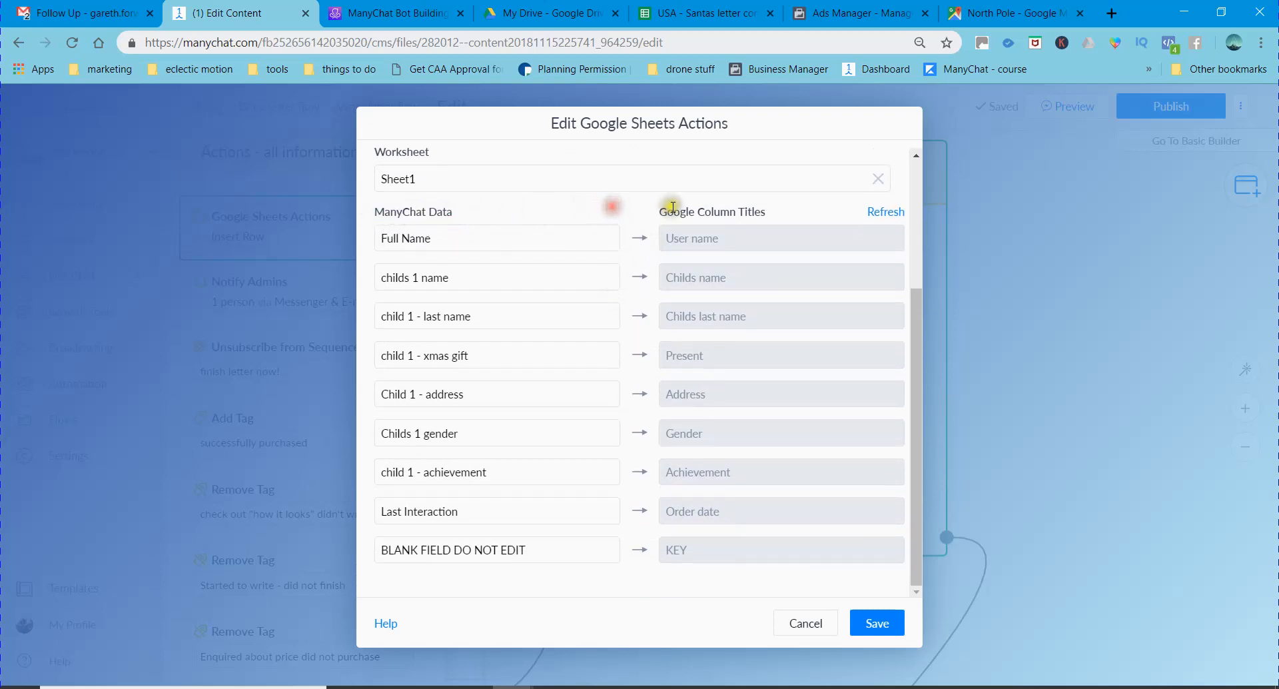
pyautogui.moveTo(664, 214); pyautogui.dragTo(771, 217)
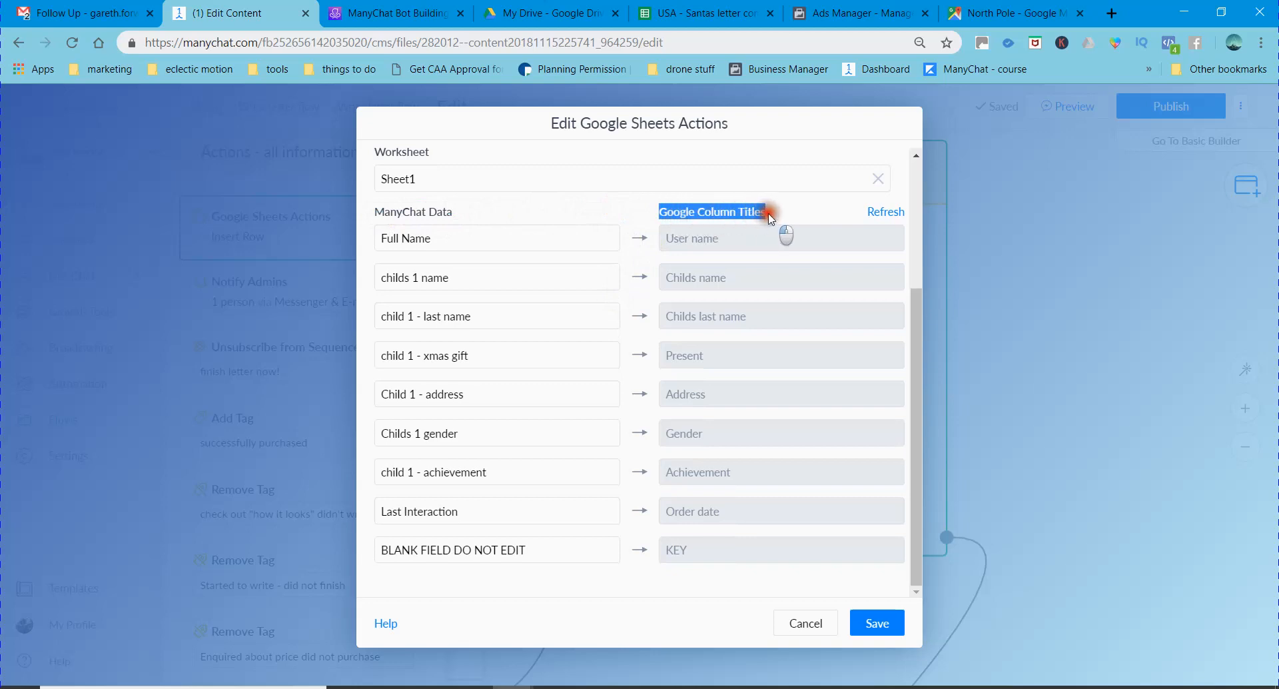
pyautogui.click(788, 204)
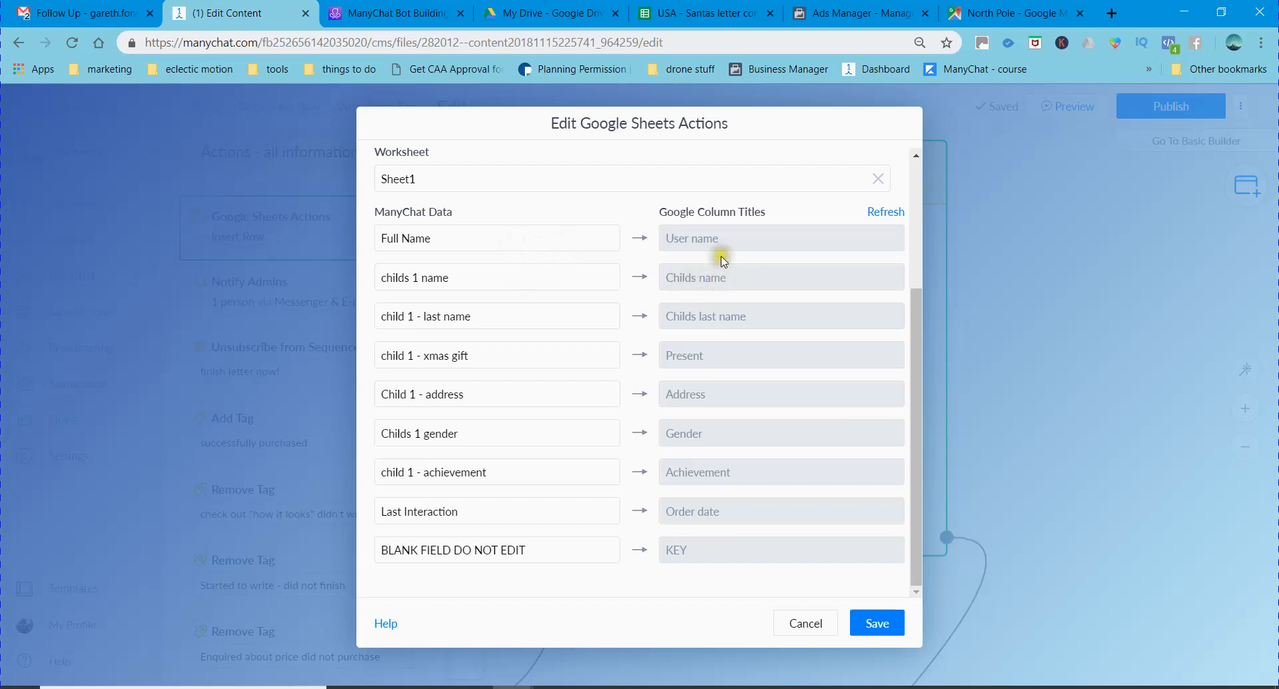
# Compare the mapping with the column headers in the Santas letter orders spreadsheet and view the ManyChat fields available for the Present column
pyautogui.click(700, 13)
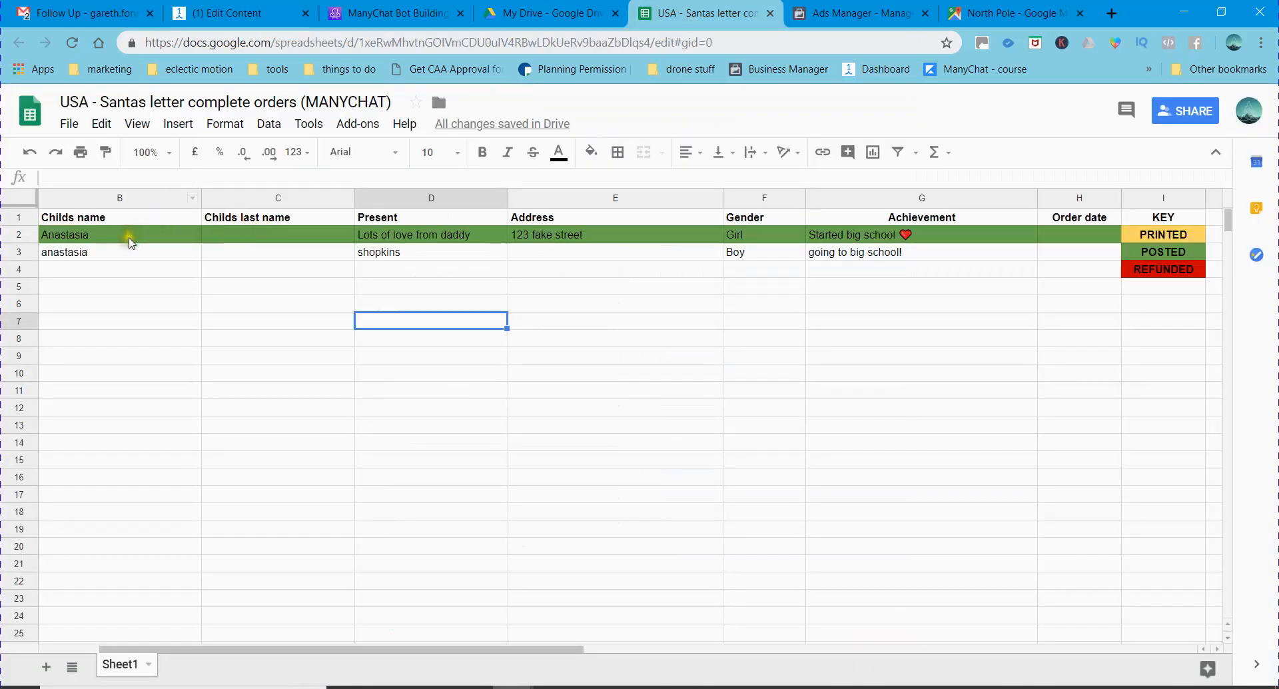
pyautogui.click(226, 14)
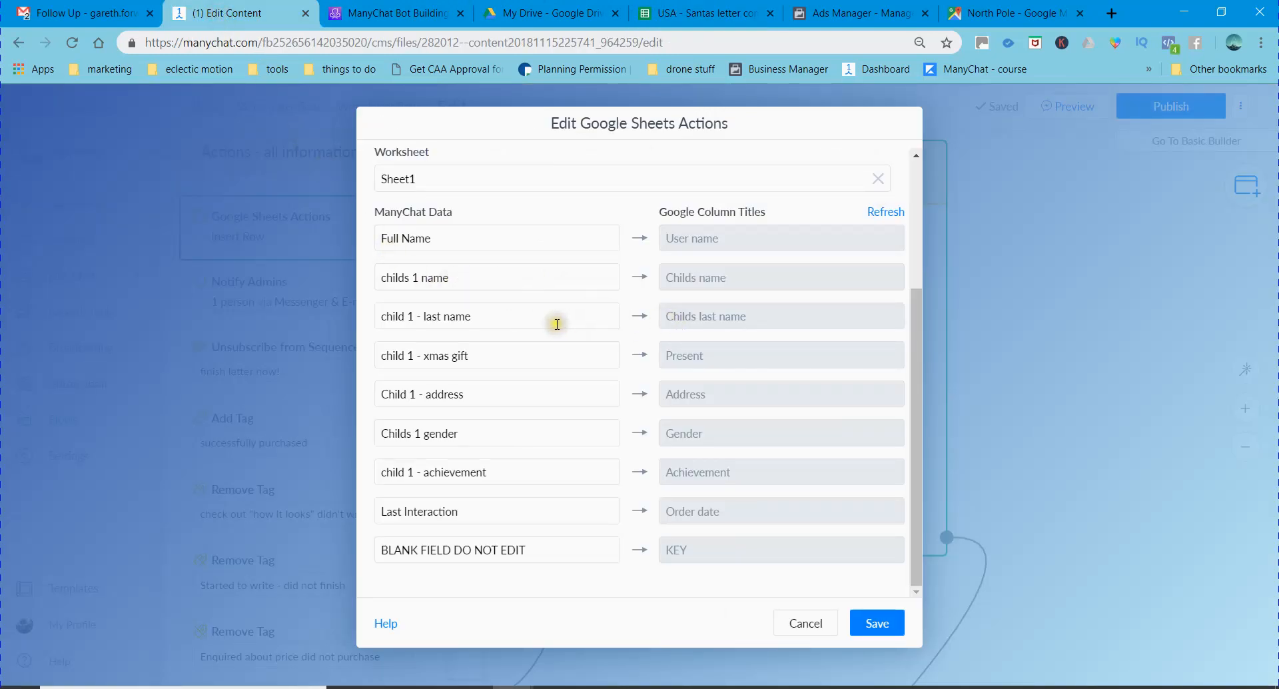
pyautogui.click(699, 13)
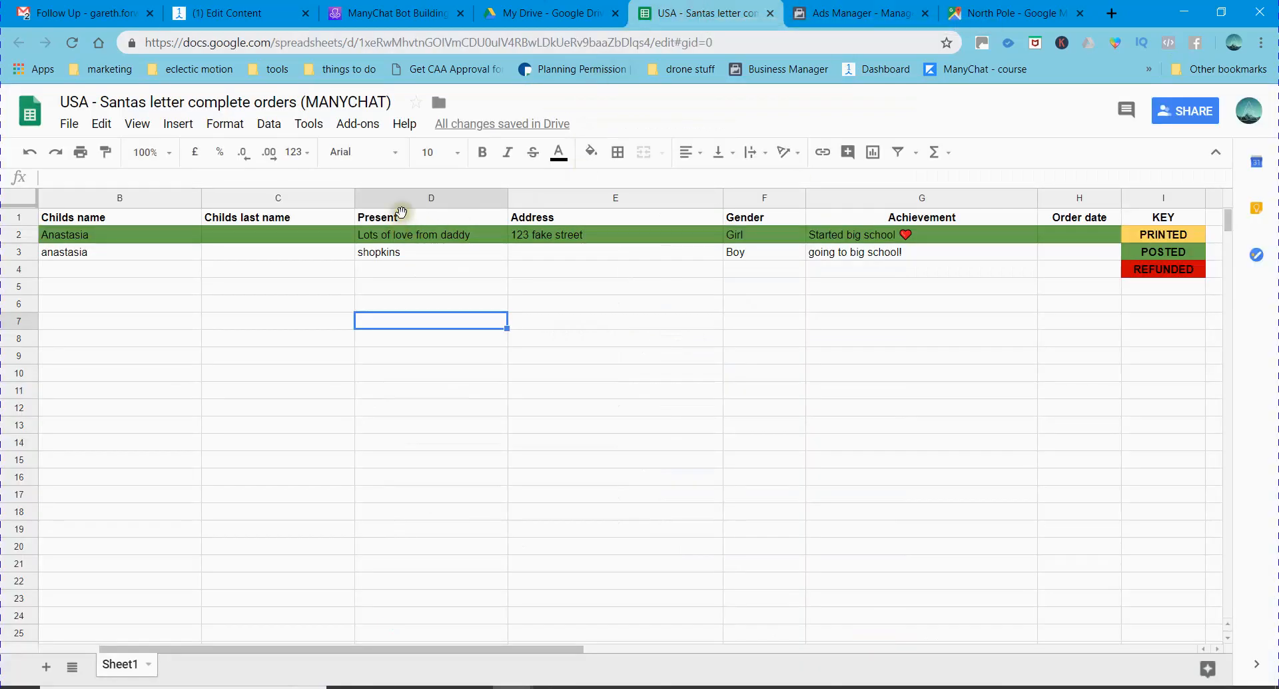
pyautogui.click(237, 12)
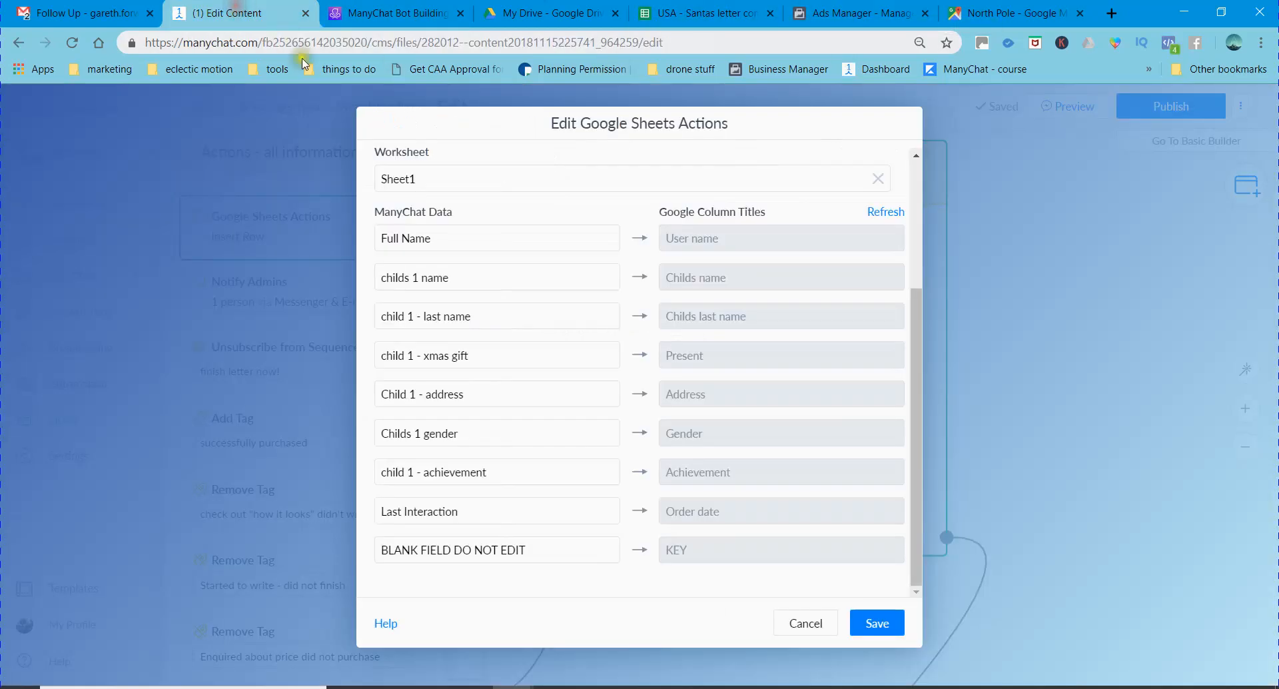
pyautogui.click(441, 353)
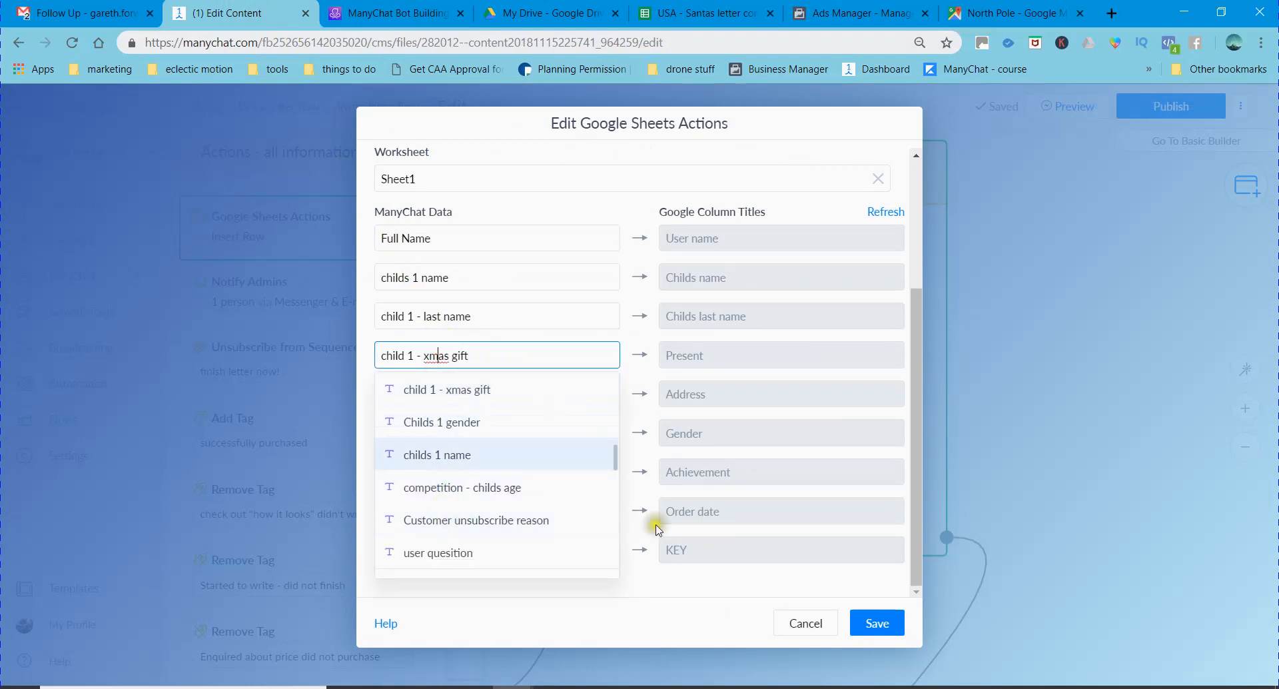
pyautogui.click(660, 586)
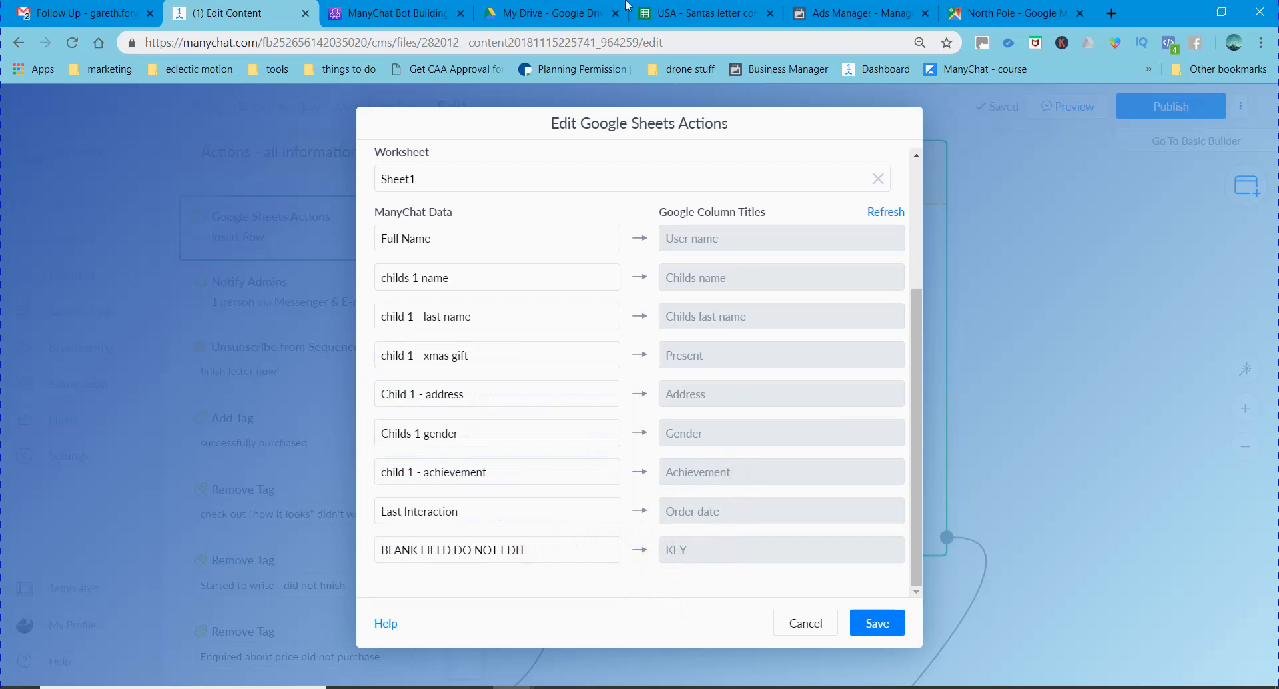
# Check the order spreadsheet's last columns, reselect BLANK FIELD DO NOT EDIT for the KEY column, and save the Google Sheets action
pyautogui.click(699, 12)
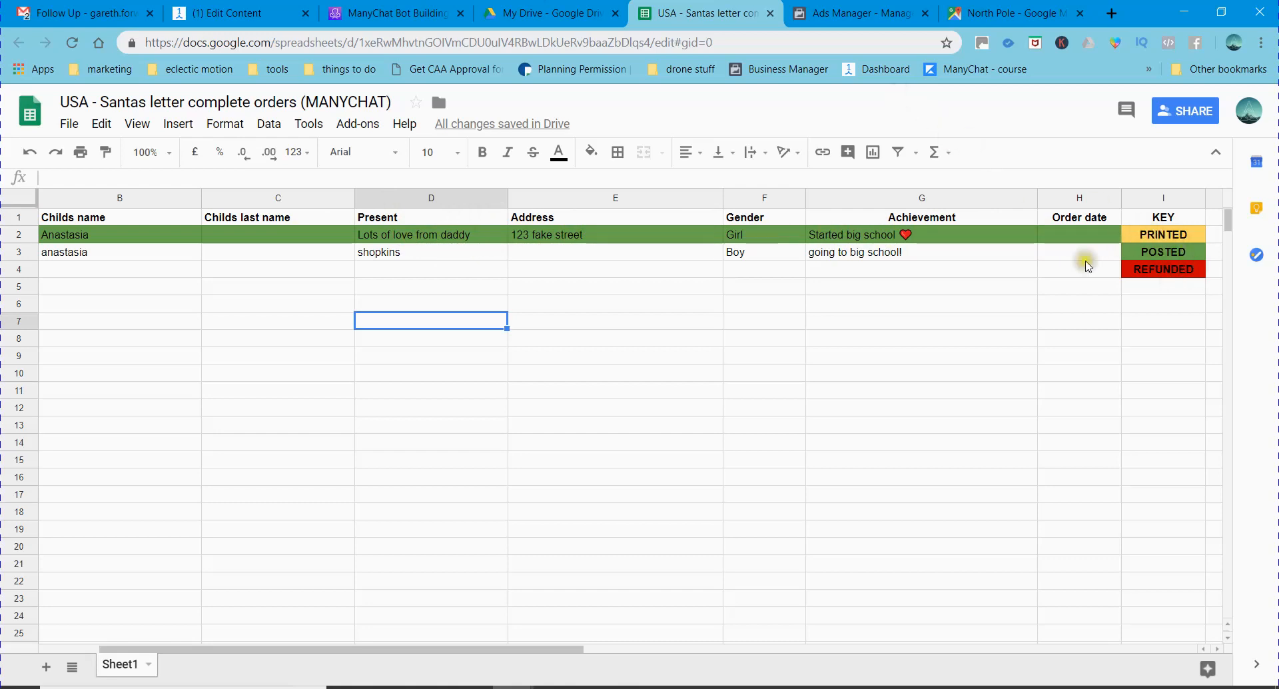
pyautogui.click(250, 11)
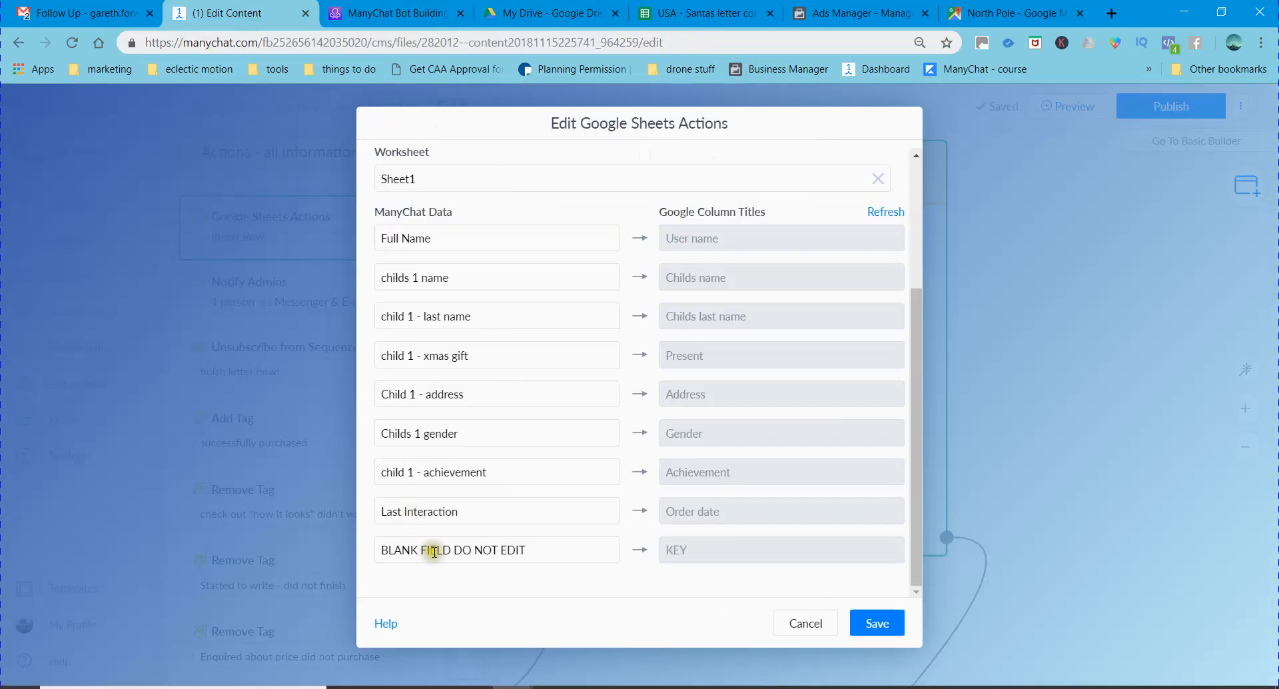
pyautogui.click(545, 557)
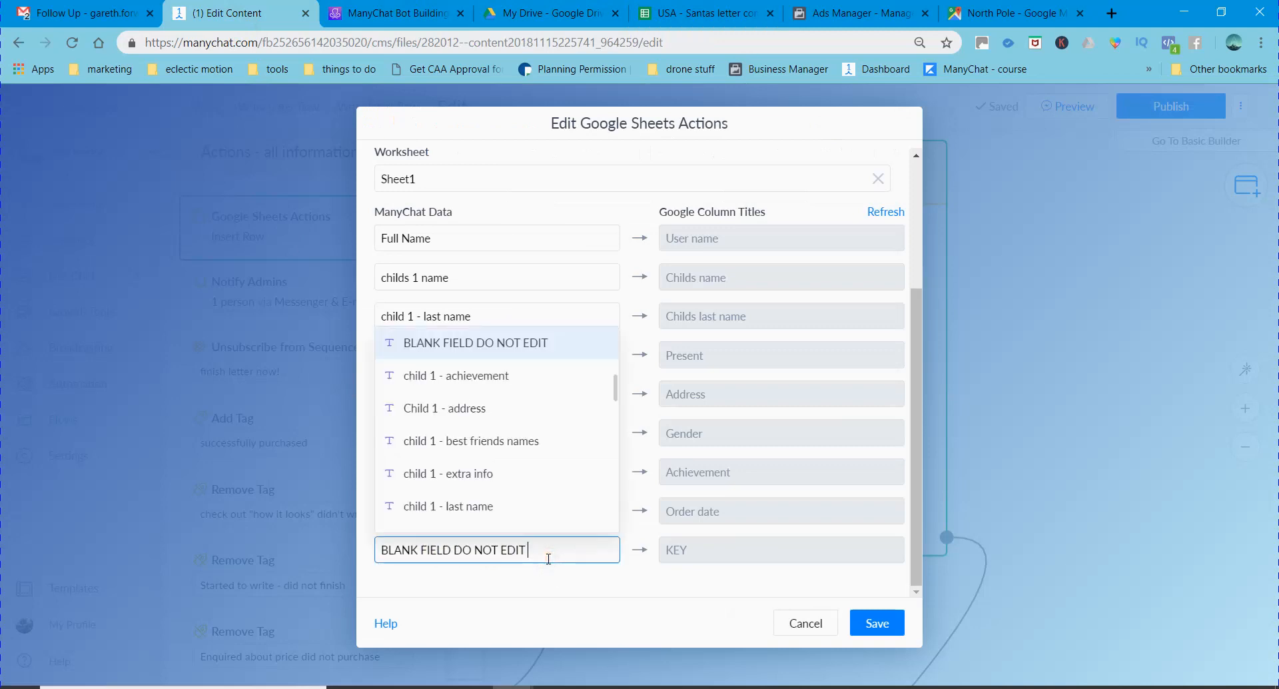
pyautogui.click(511, 348)
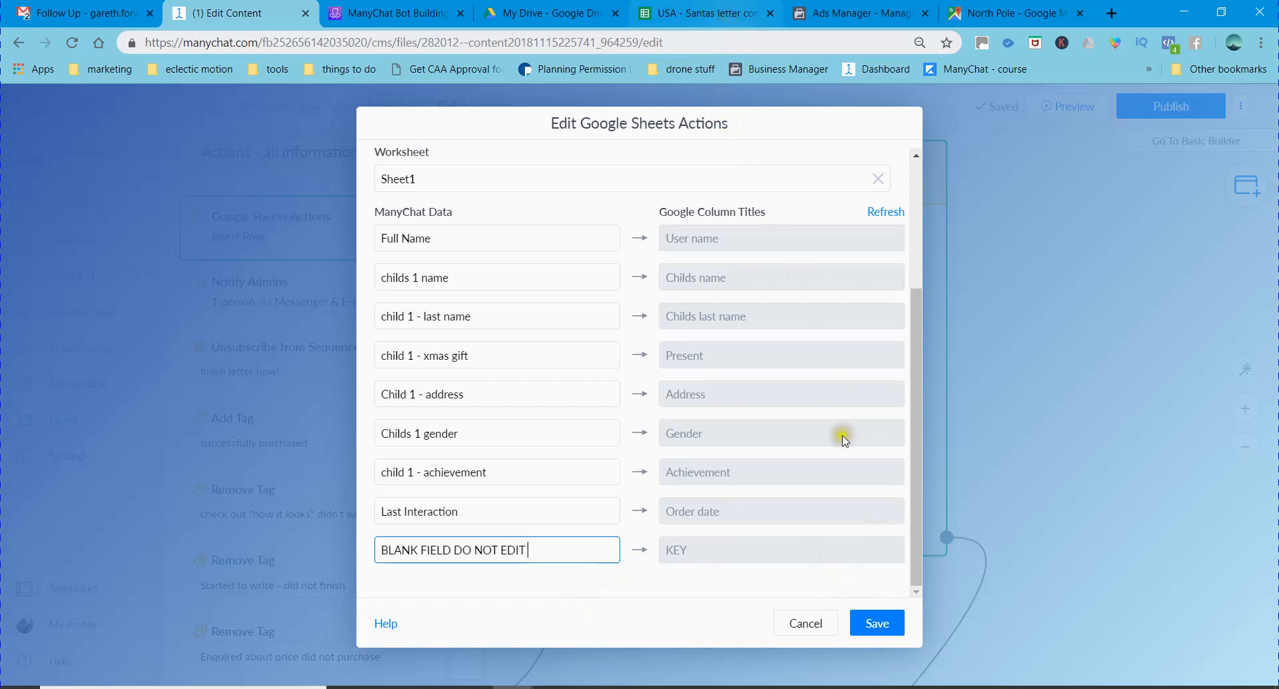
pyautogui.click(871, 631)
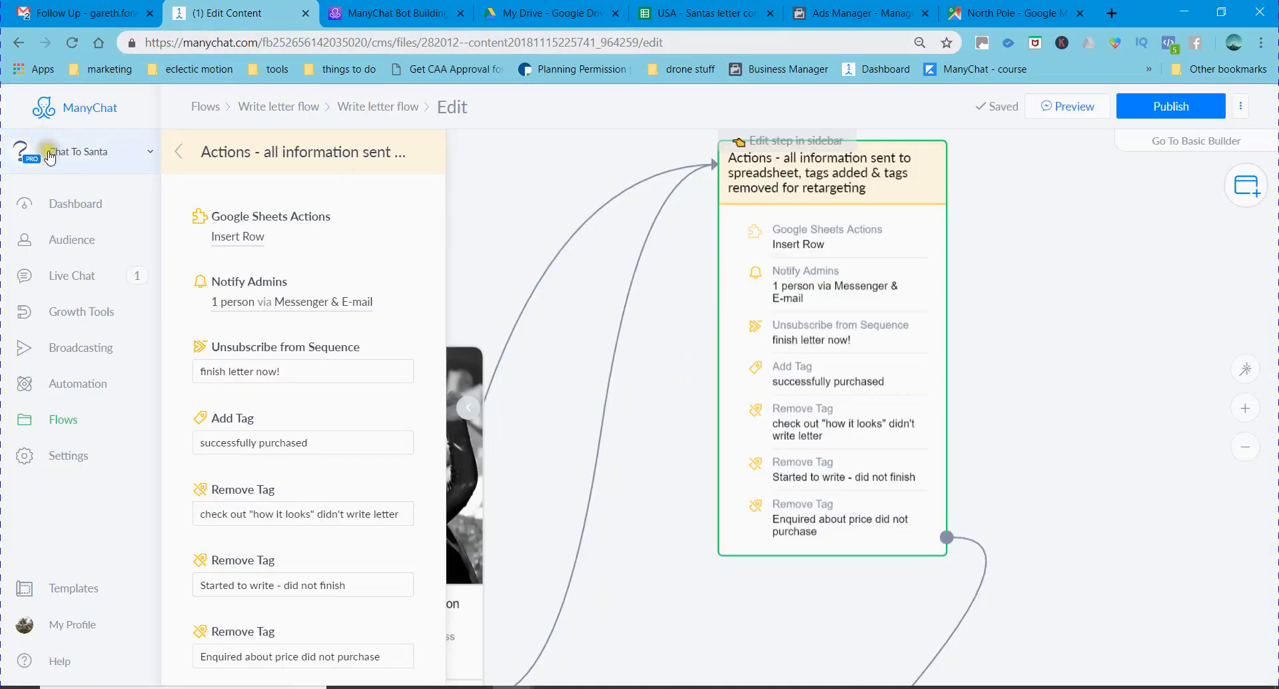
# Switch to the "I'm A Carer And Proud" bot and open its integration settings
pyautogui.click(50, 154)
pyautogui.click(72, 474)
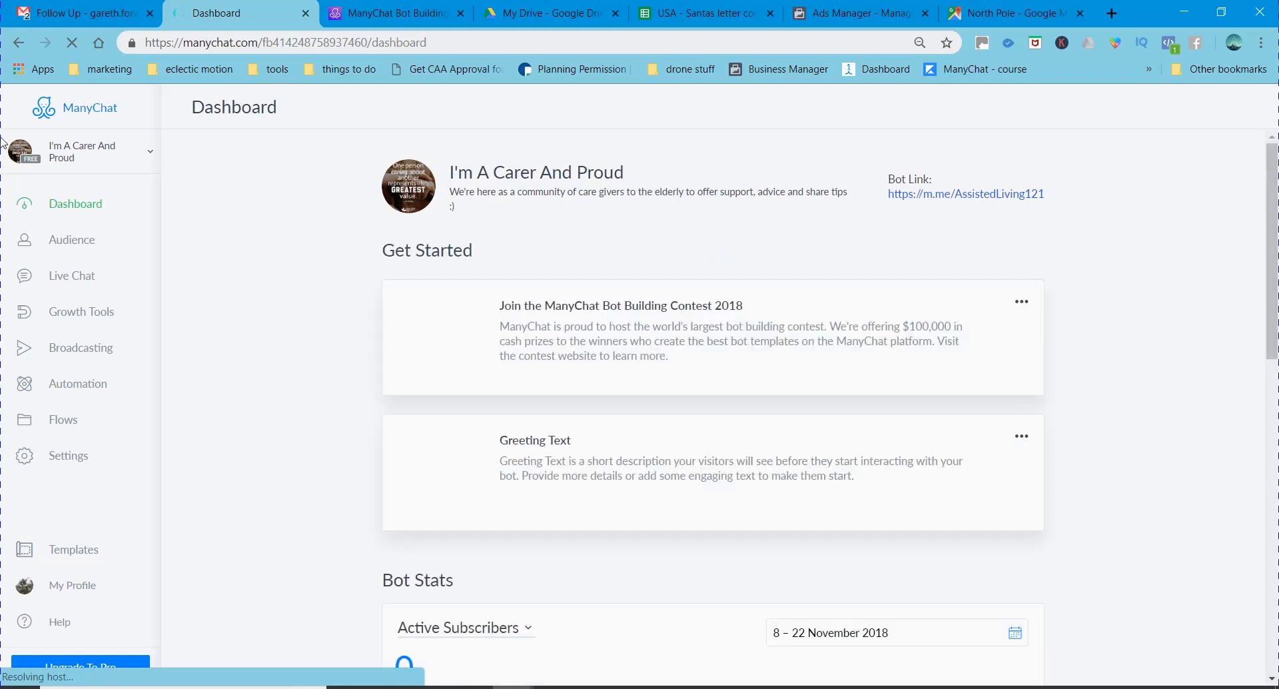
pyautogui.click(72, 458)
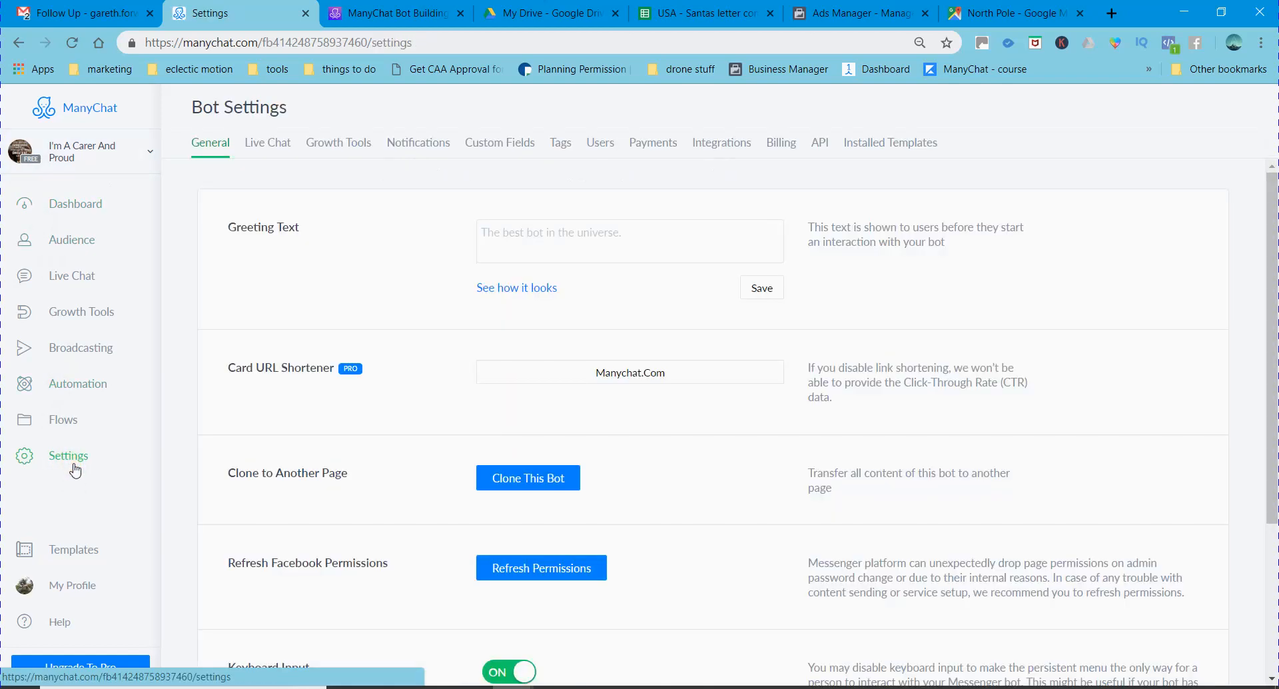
pyautogui.click(721, 148)
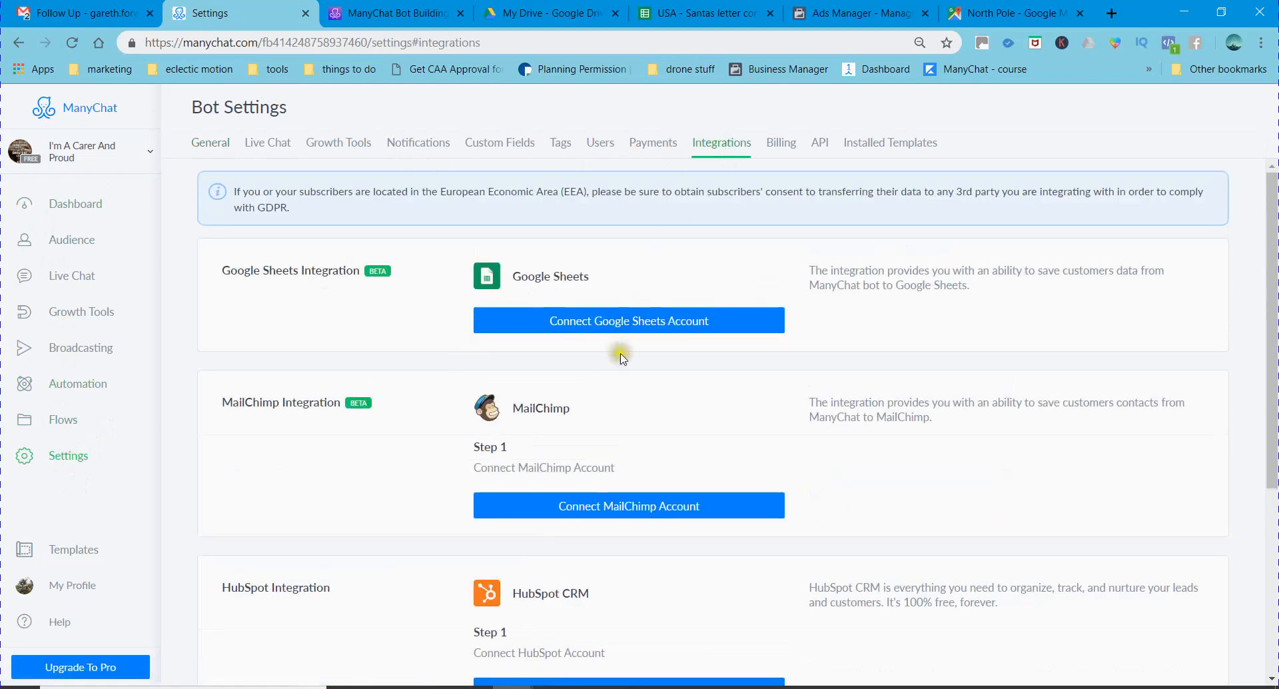
# Connect a Google Sheets account to the bot and allow ManyChat access to its Drive files and spreadsheets
pyautogui.click(650, 322)
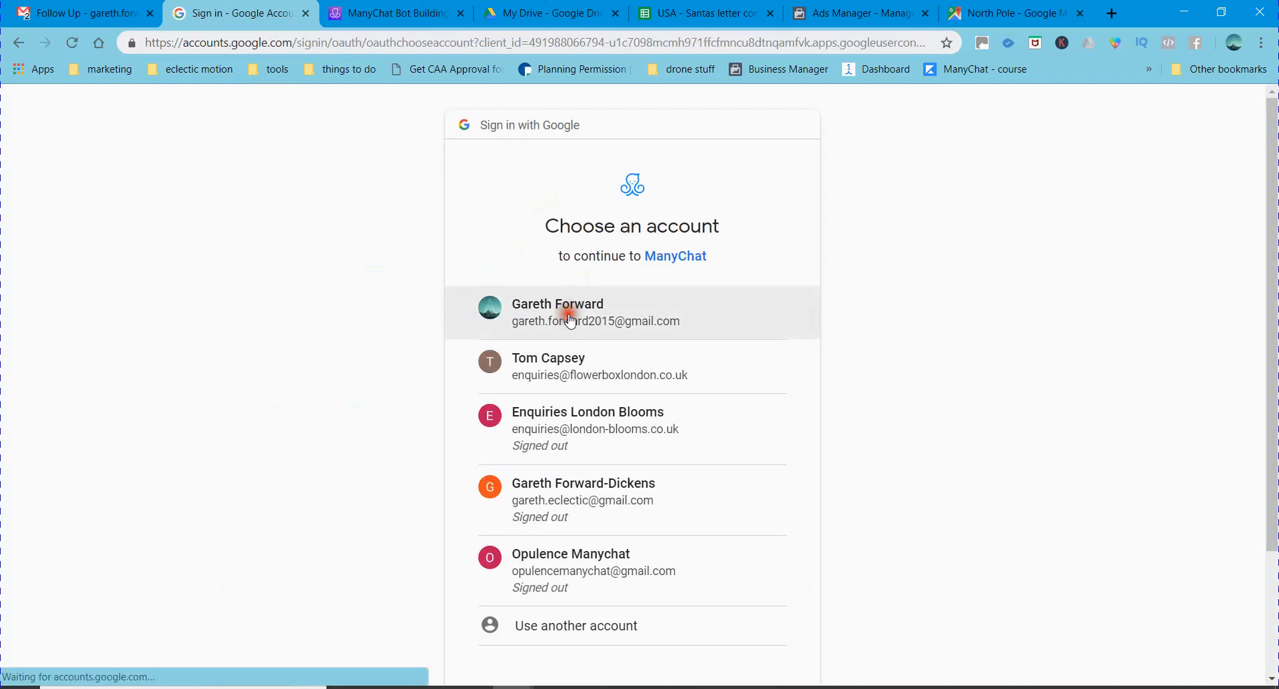
pyautogui.click(570, 318)
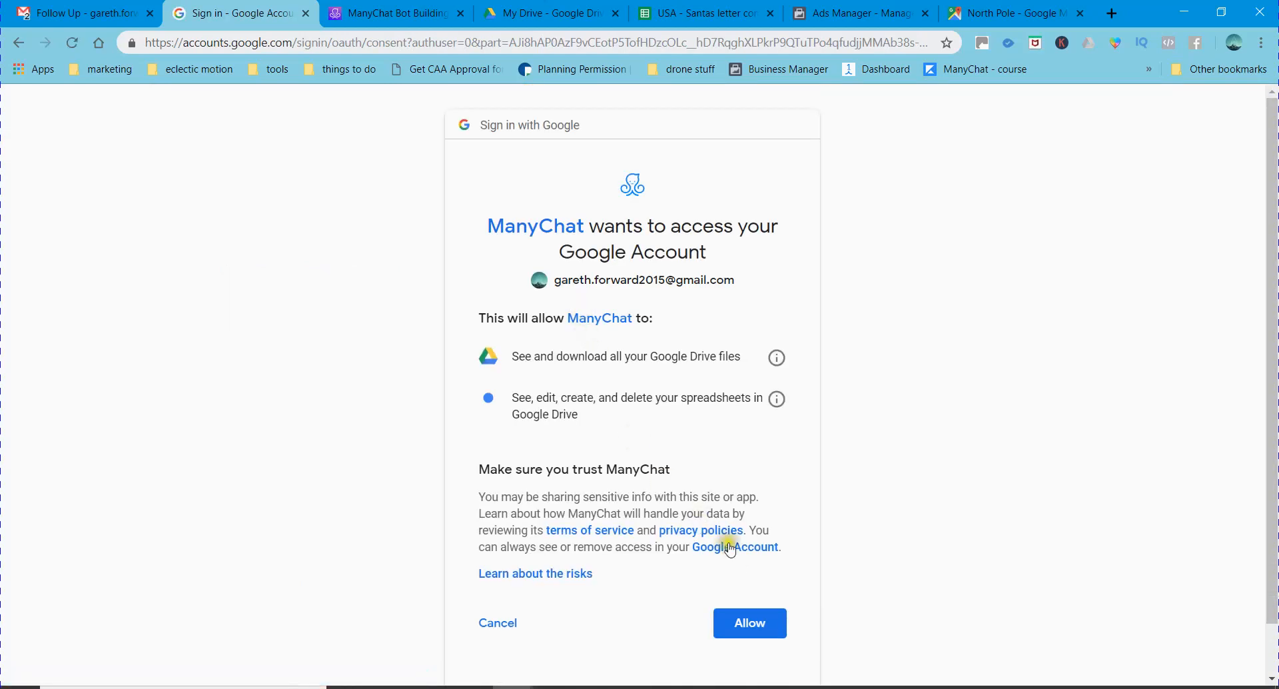
pyautogui.click(771, 626)
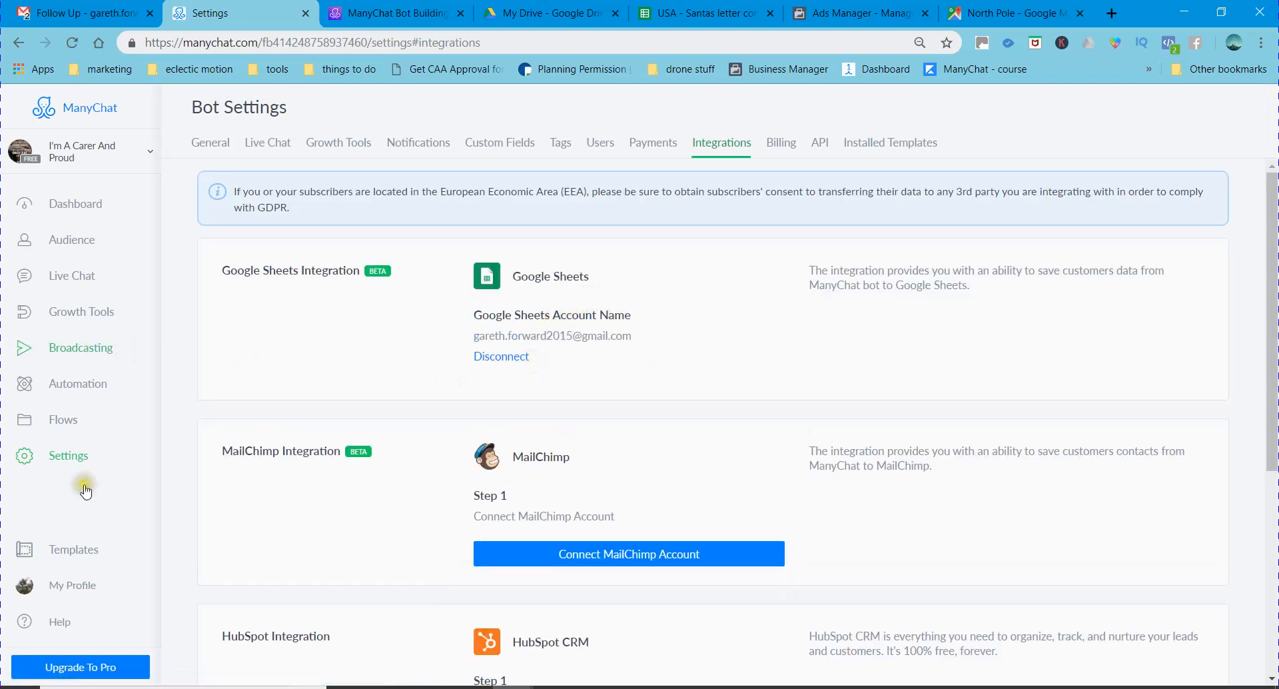
# Create a flow named "new flow" in the bot's Flows folder
pyautogui.click(64, 420)
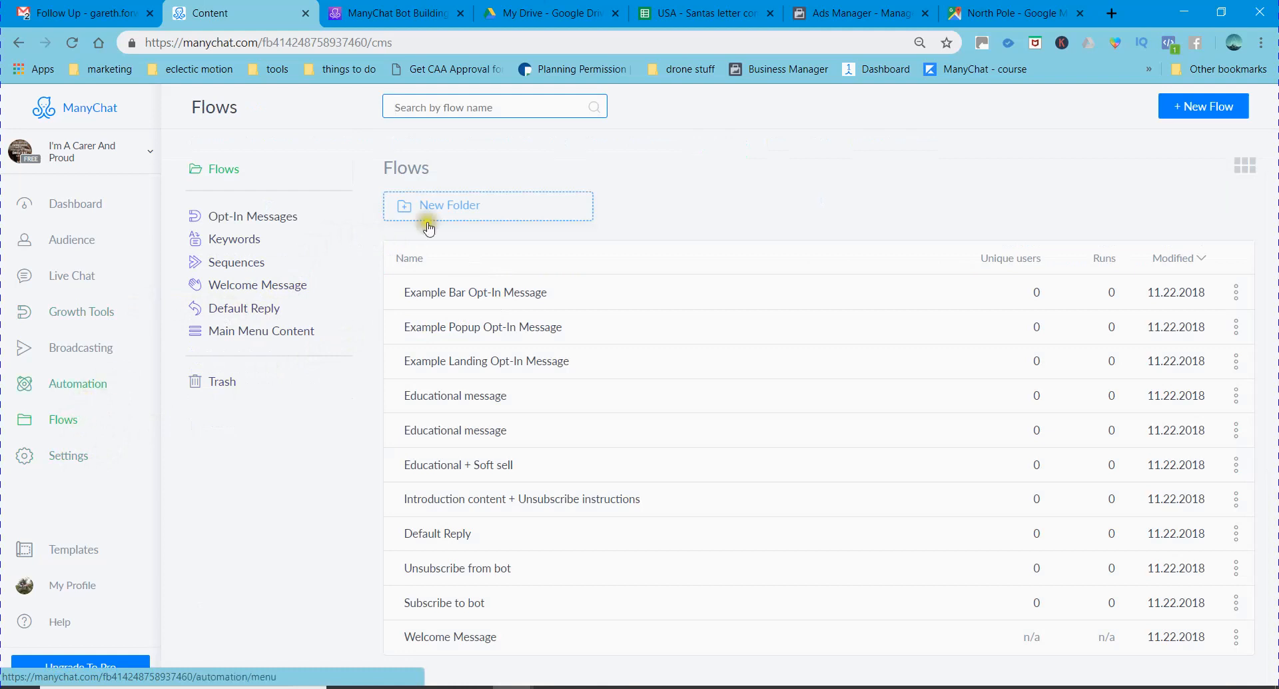
pyautogui.click(1181, 115)
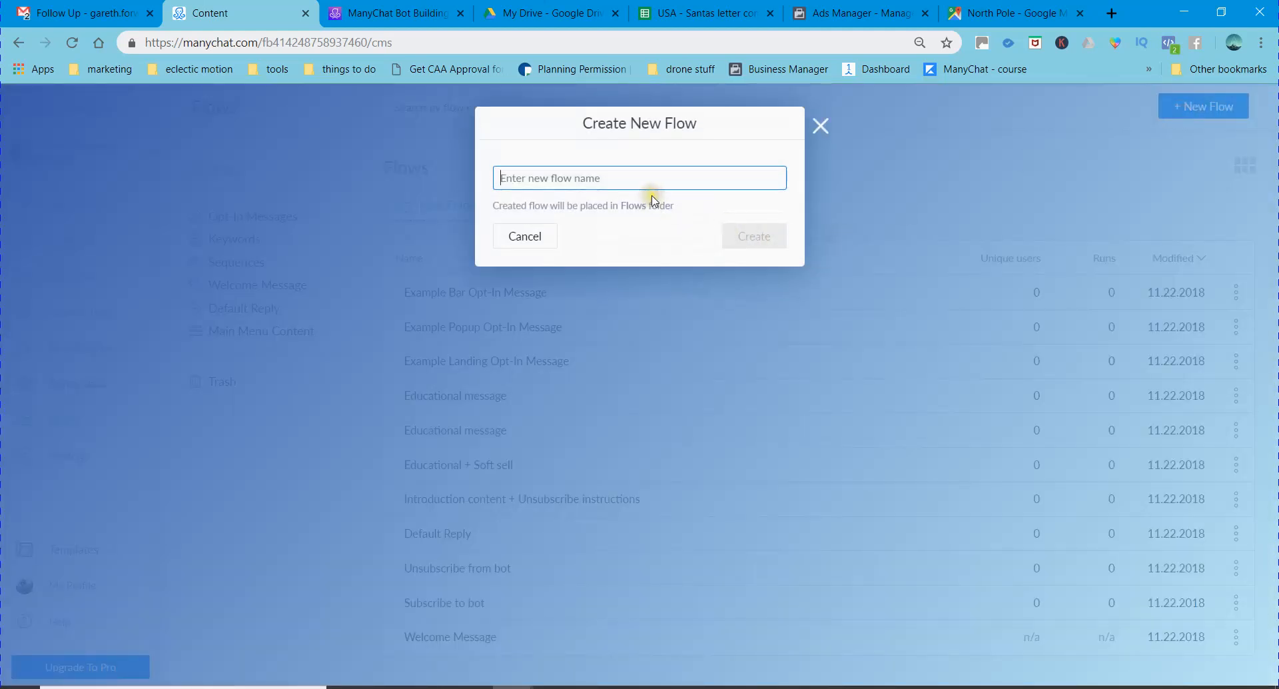
pyautogui.write('new flow')
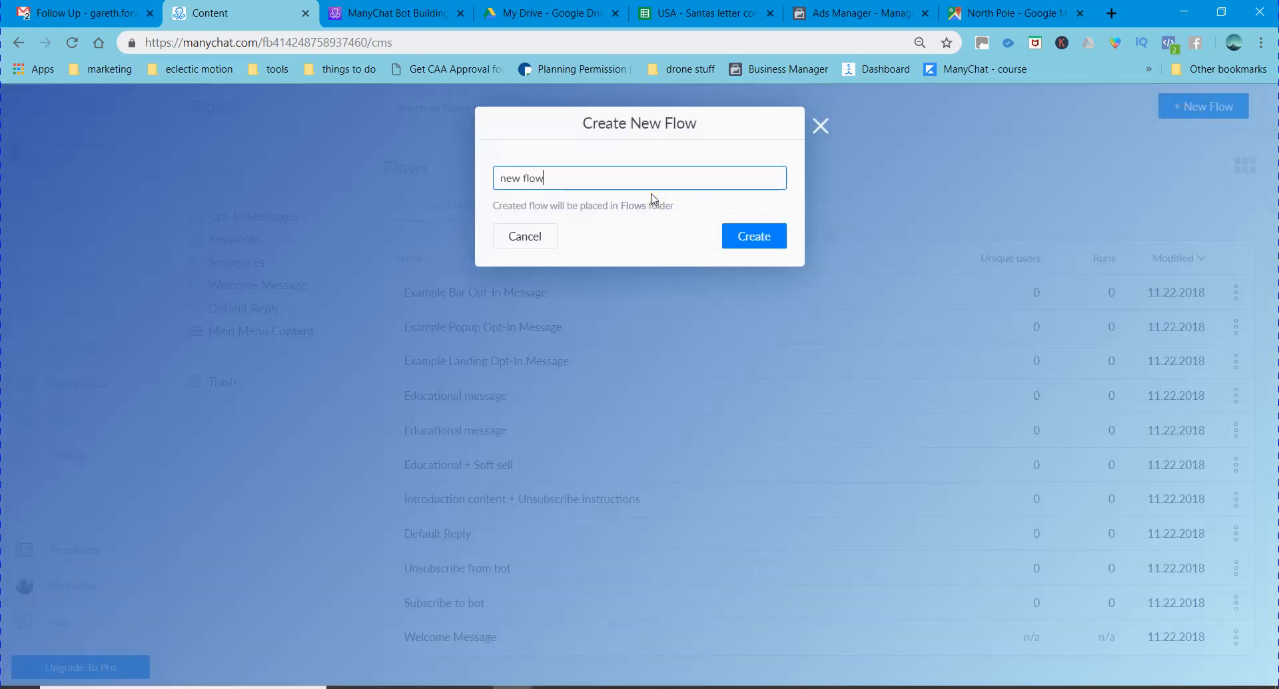
pyautogui.click(760, 238)
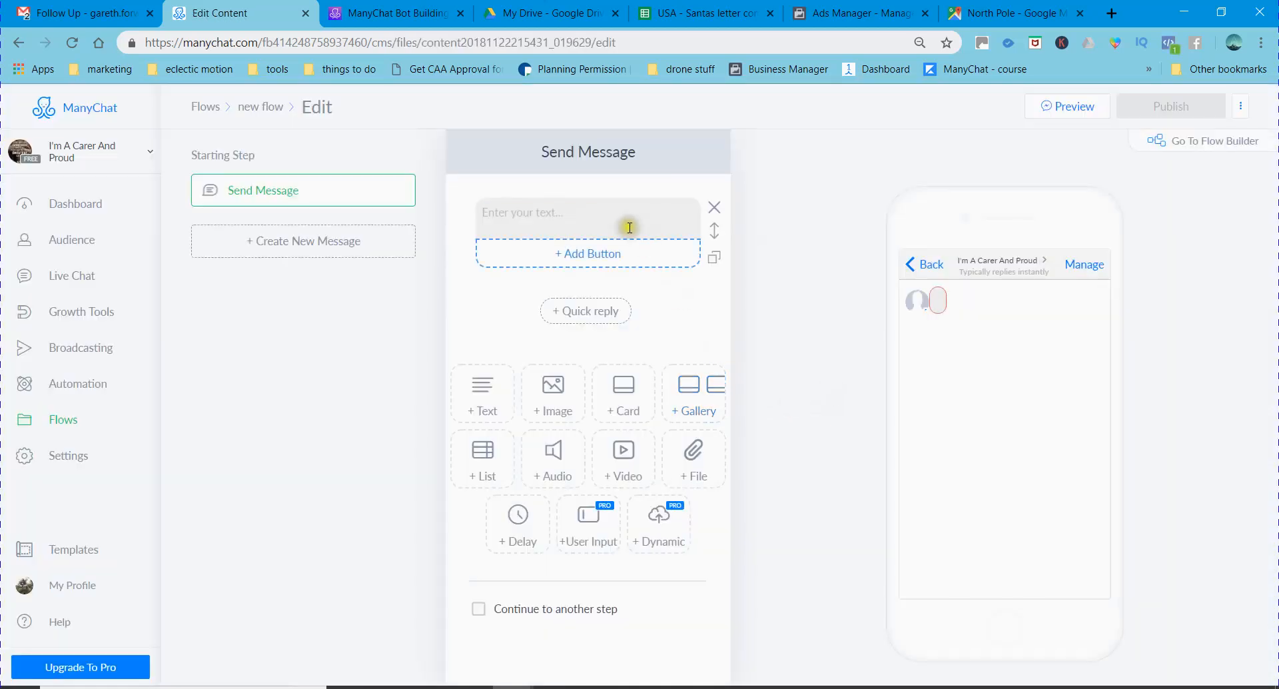
# Write "what is your name?" in the starting message's text block
pyautogui.click(624, 220)
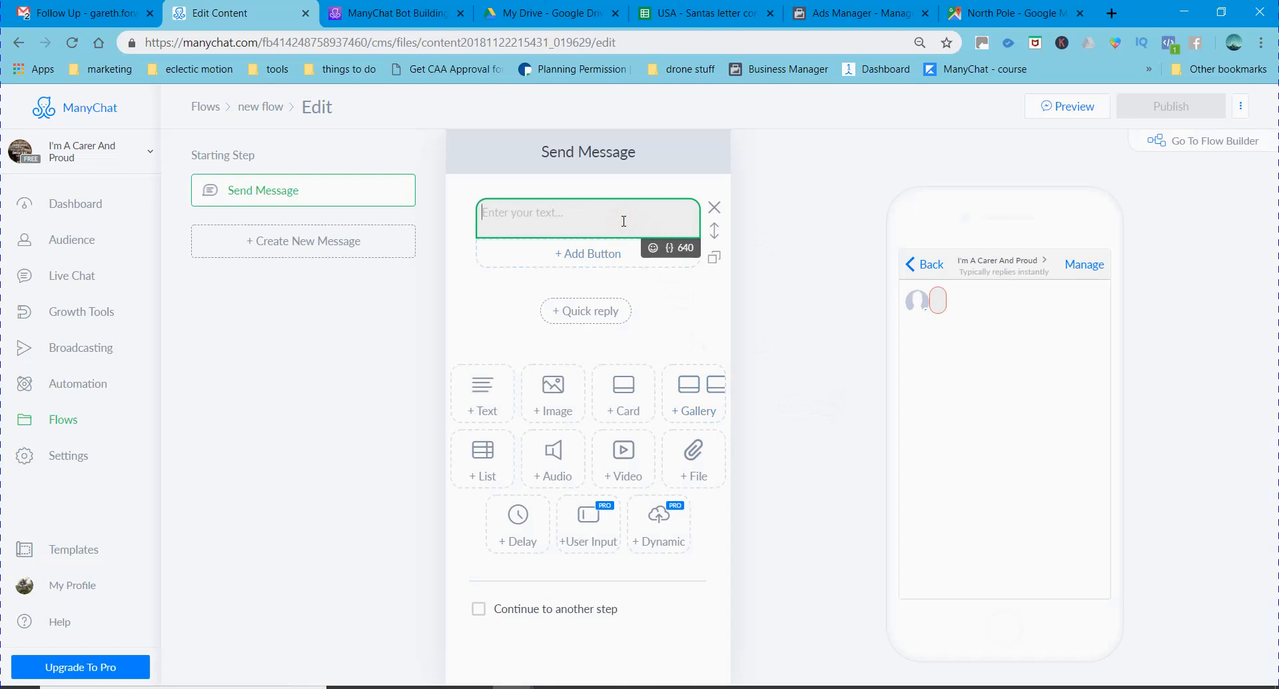
pyautogui.write('what is yoir')
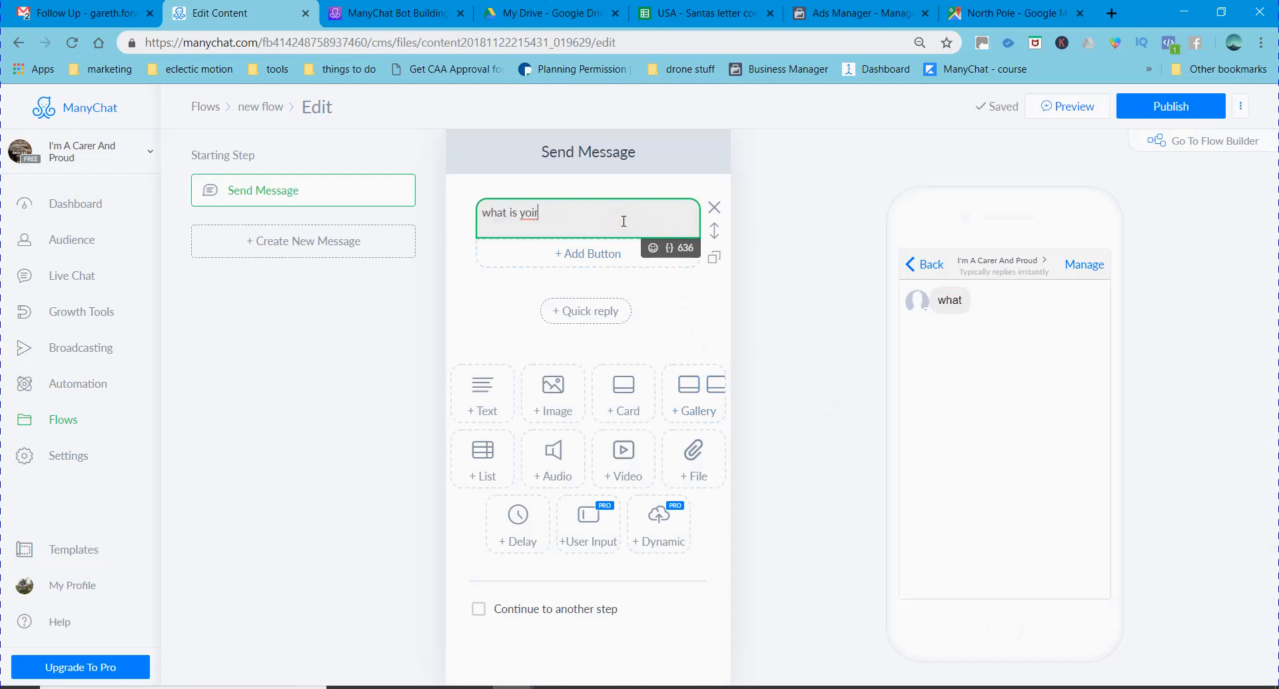
pyautogui.write(' name')
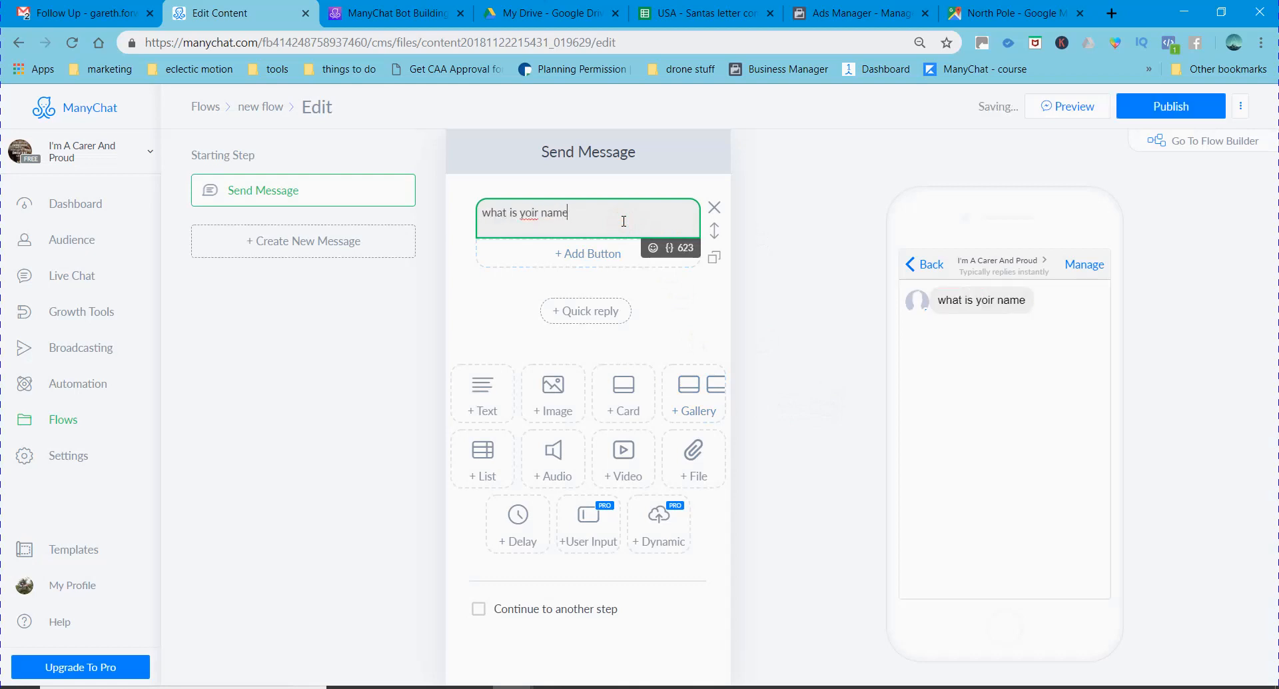
pyautogui.rightClick(530, 207)
pyautogui.click(570, 219)
pyautogui.press('BackSpace')
pyautogui.write('yoi')
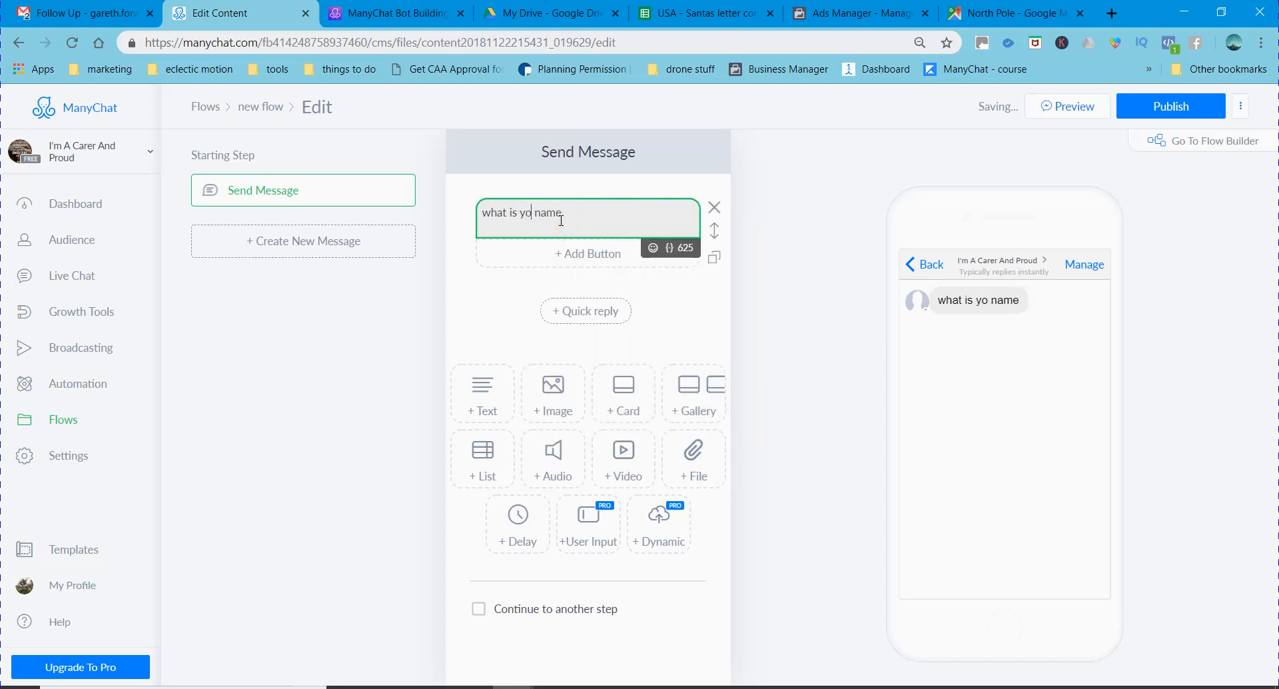
pyautogui.write('r')
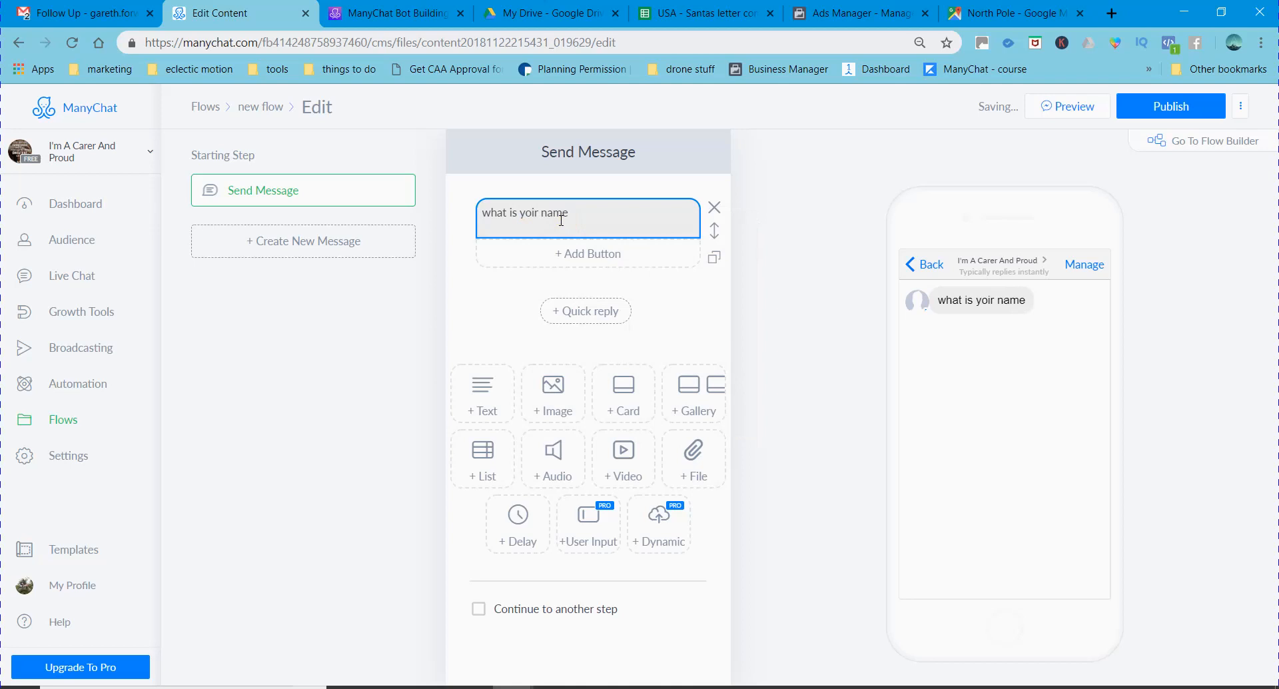
pyautogui.click(540, 214)
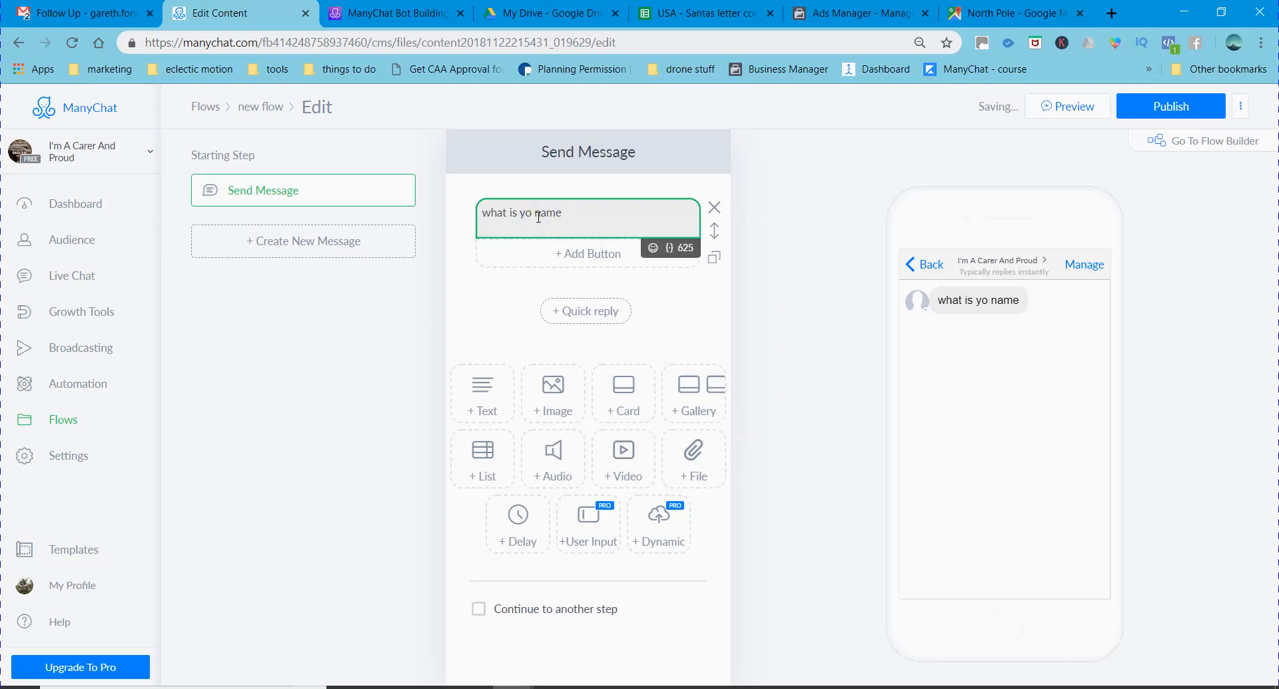
pyautogui.click(603, 211)
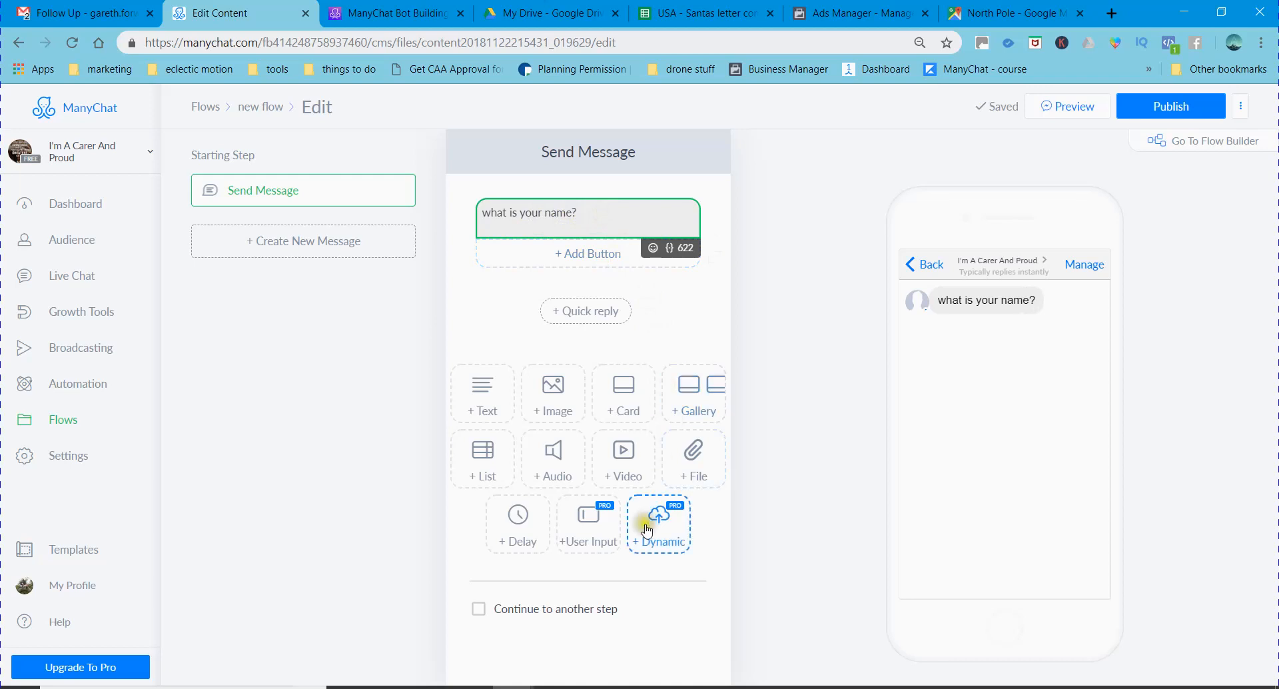
# Add a User Input block to the starting message and delete the plain text block above it
pyautogui.click(591, 525)
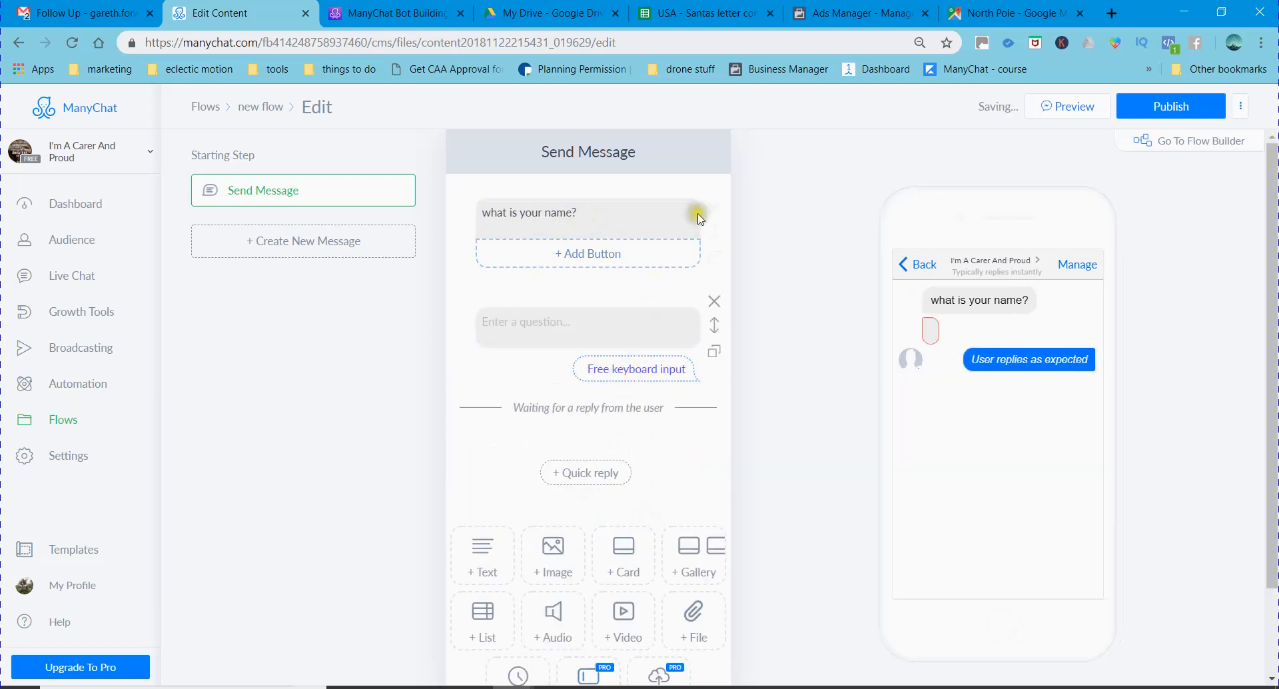
pyautogui.click(716, 210)
pyautogui.click(760, 191)
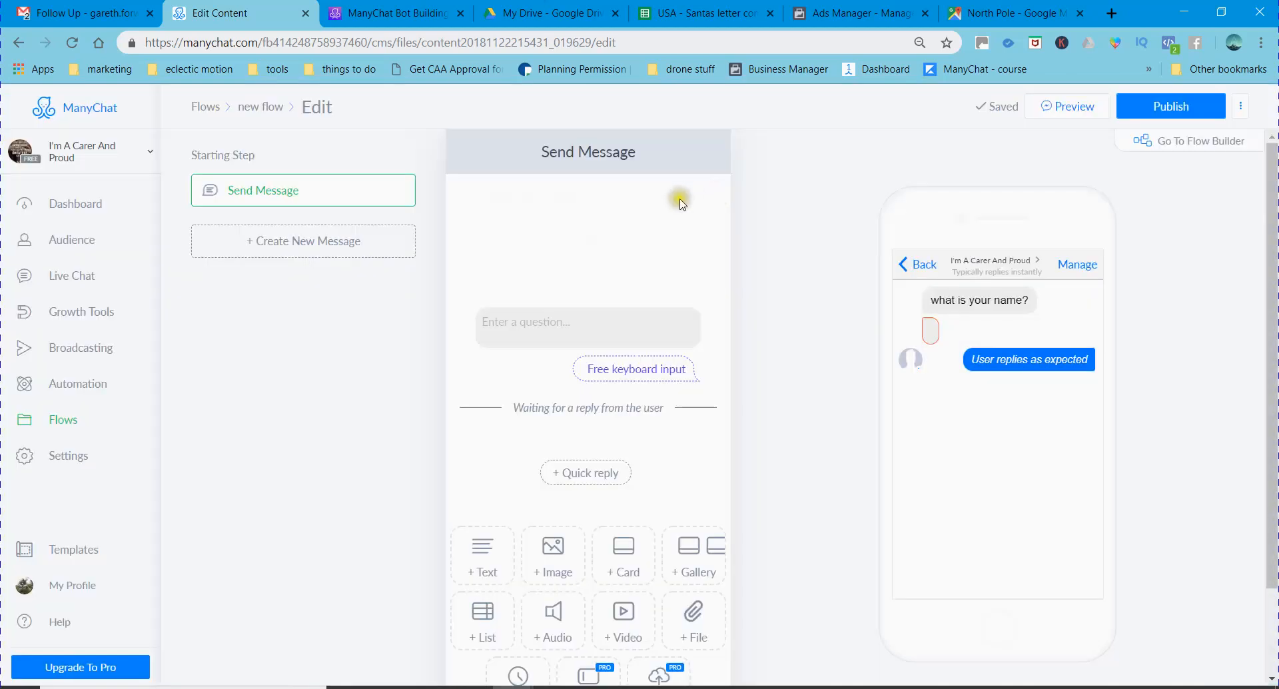
# Enter "what is your name?" as the question of the User Input block
pyautogui.click(573, 228)
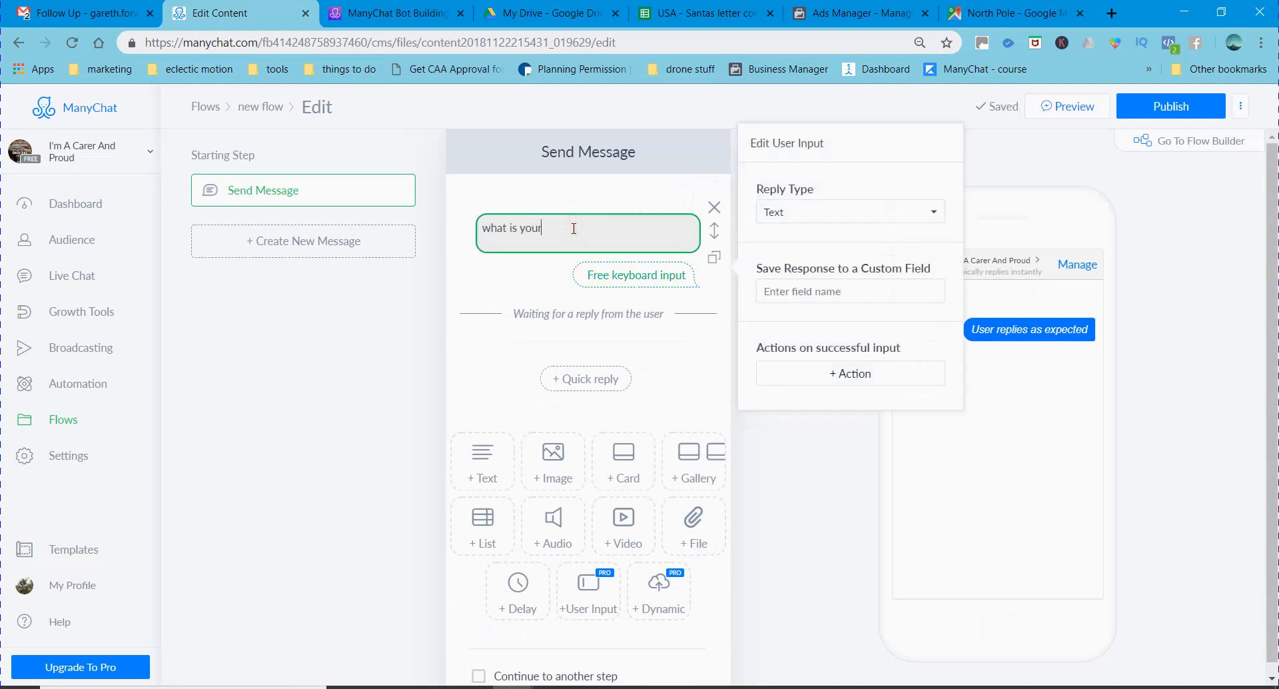
pyautogui.press('BackSpace')
pyautogui.press('BackSpace')
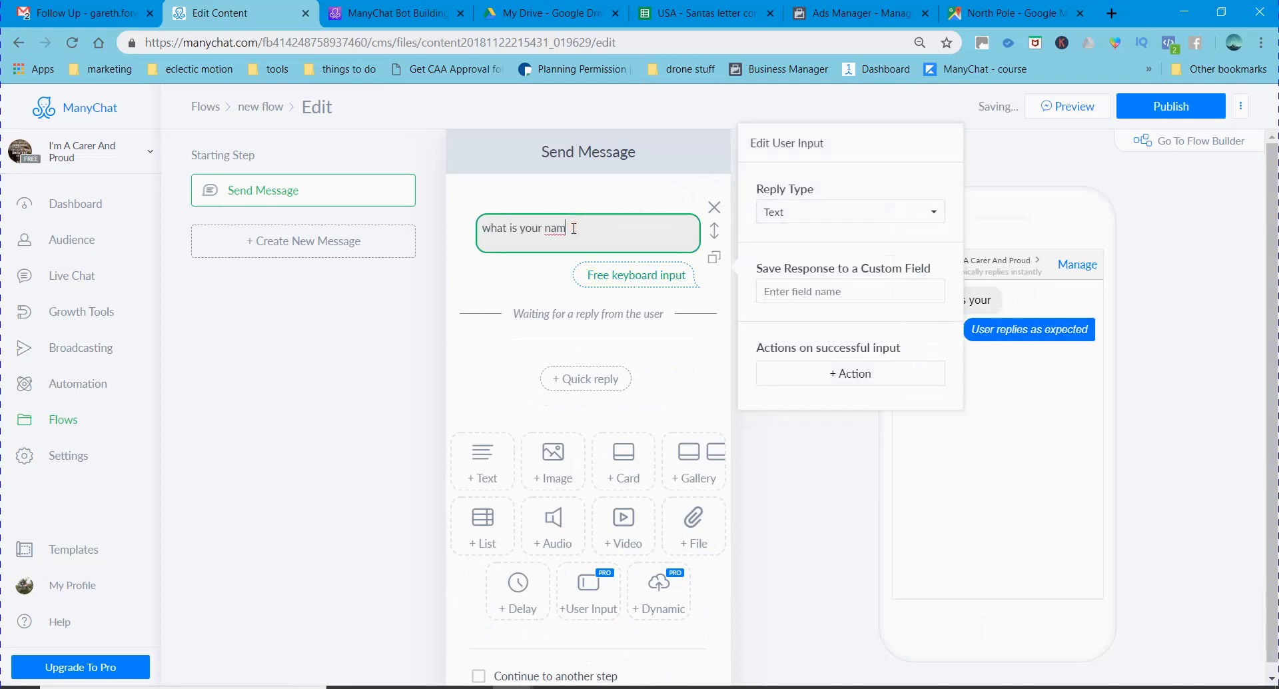
pyautogui.write('e')
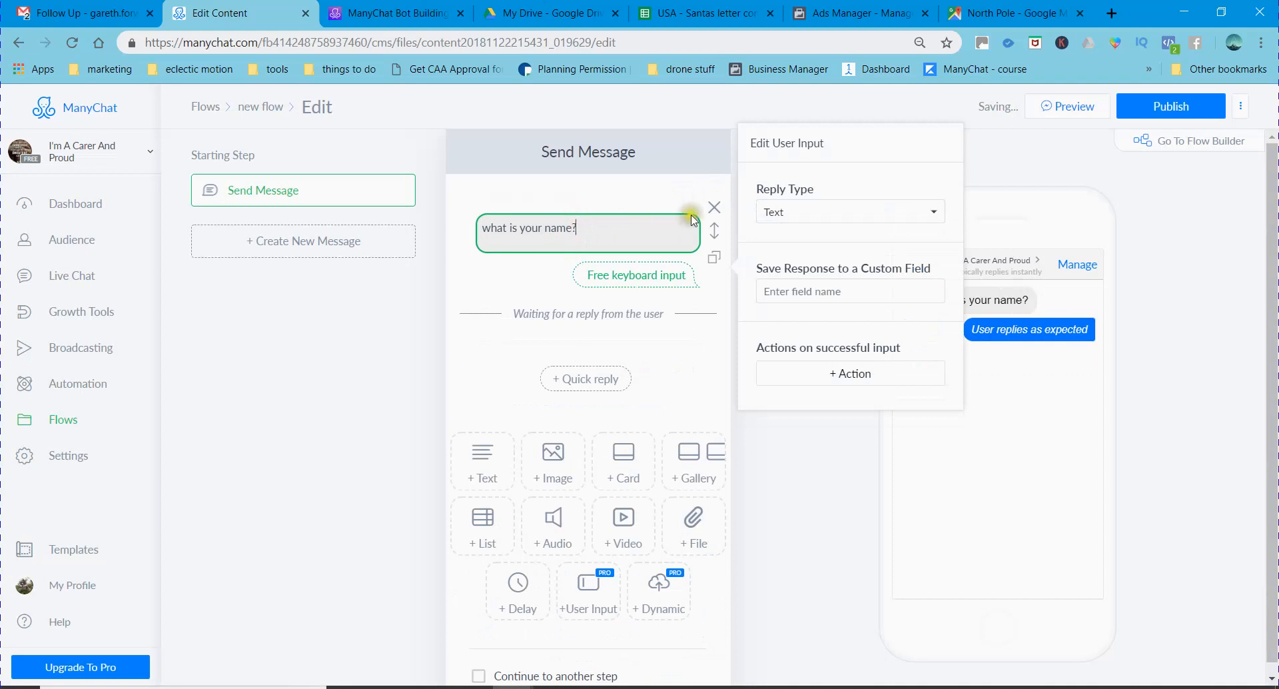
# Save the reply to a new Text custom field named "customer name", with a short description of the field
pyautogui.click(863, 291)
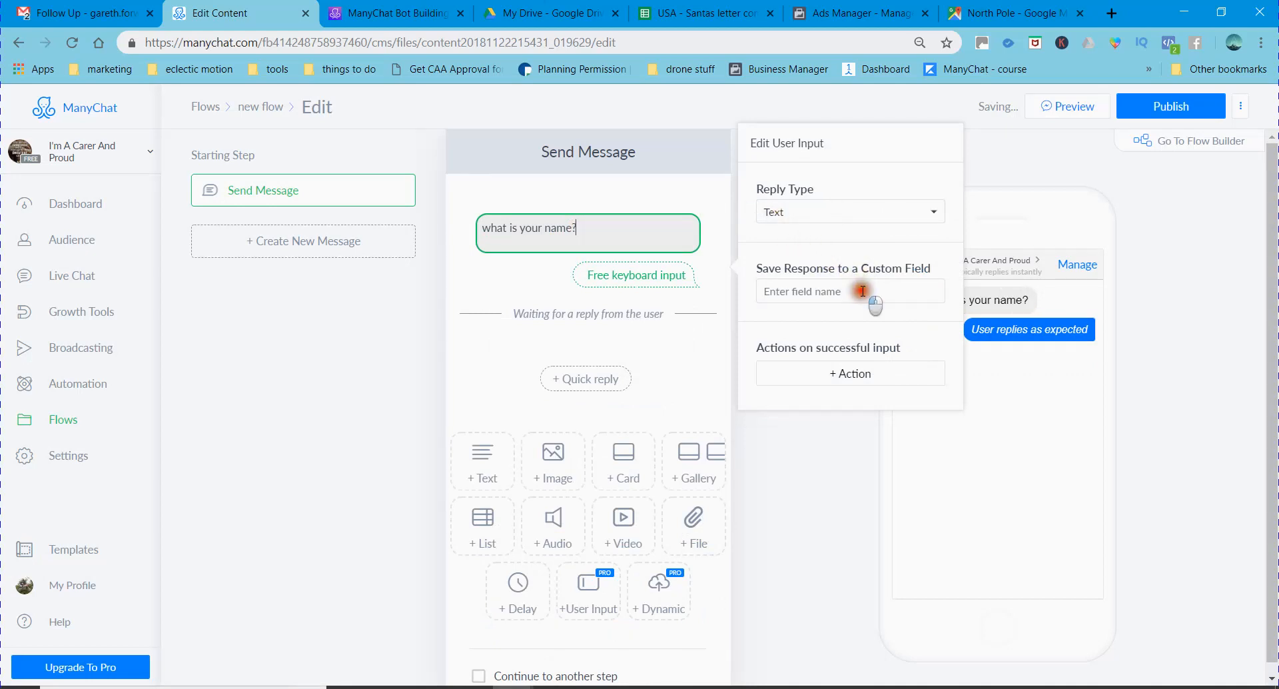
pyautogui.write('custome')
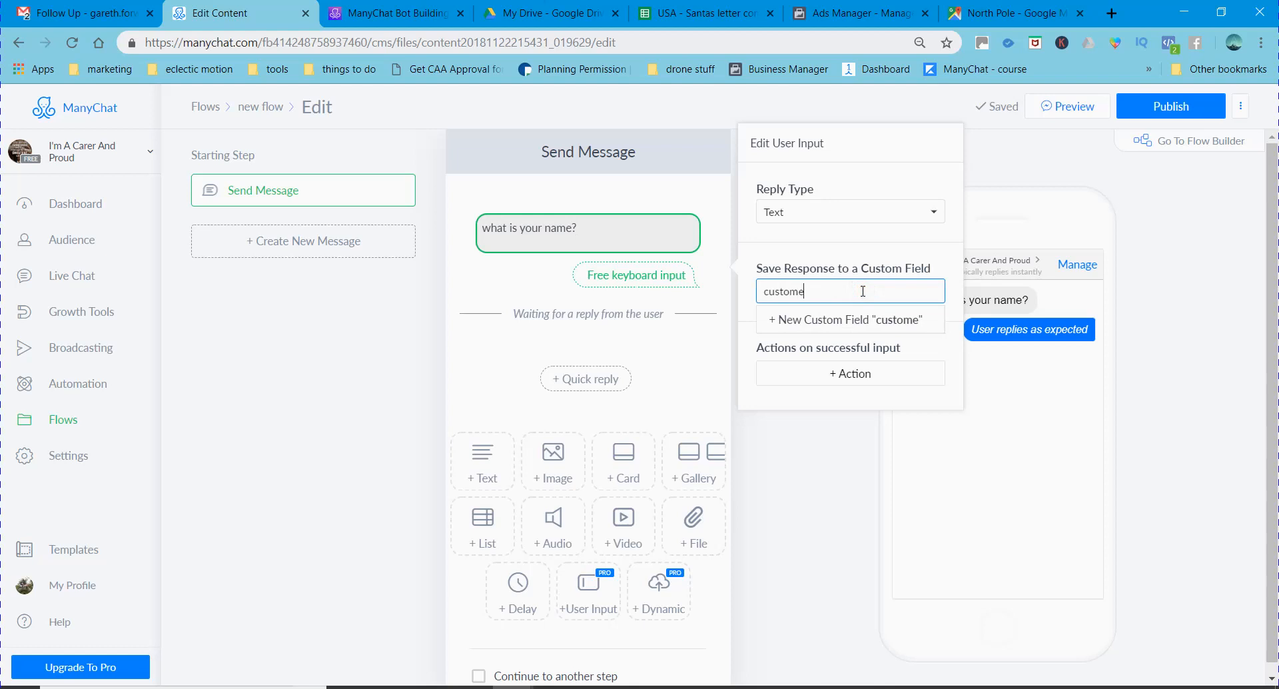
pyautogui.write('r name')
pyautogui.click(864, 326)
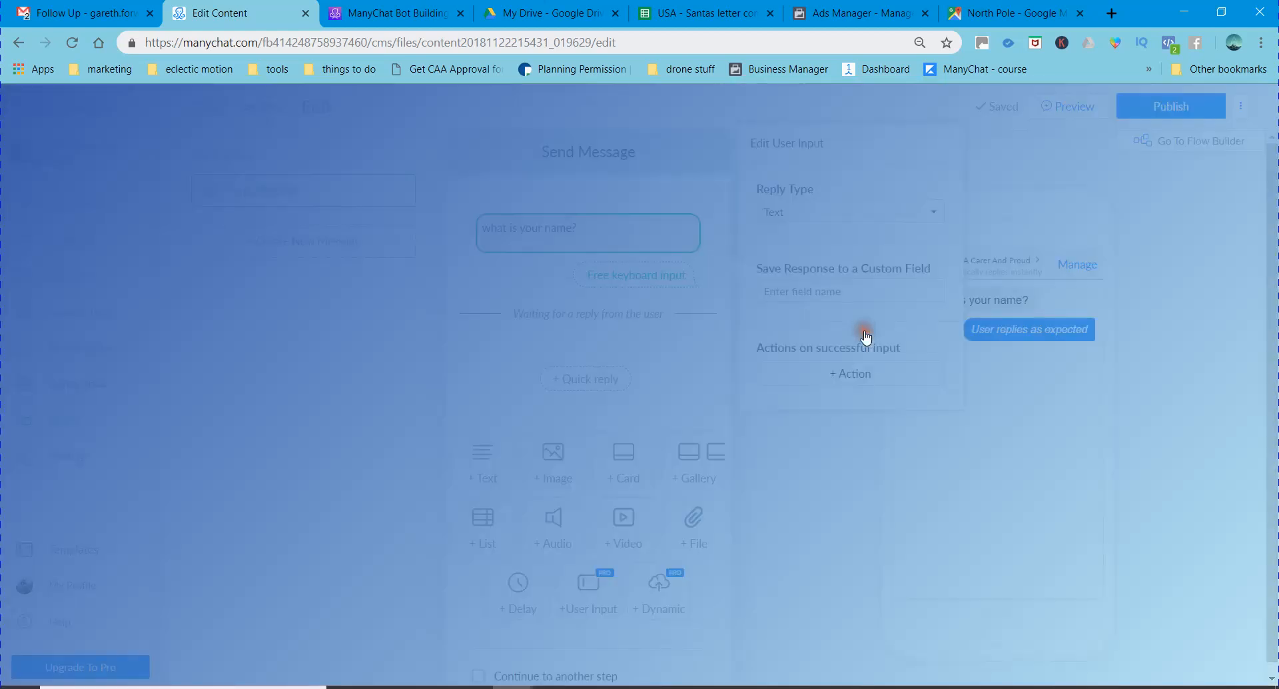
pyautogui.click(675, 334)
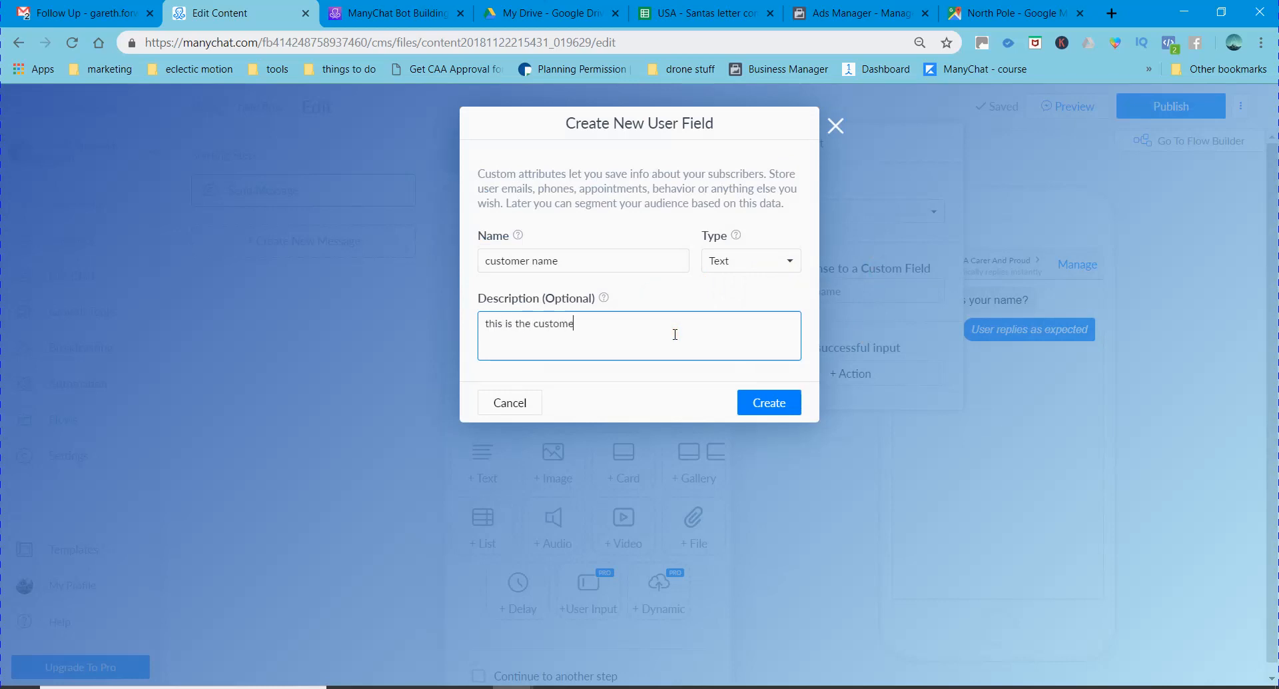
pyautogui.click(781, 414)
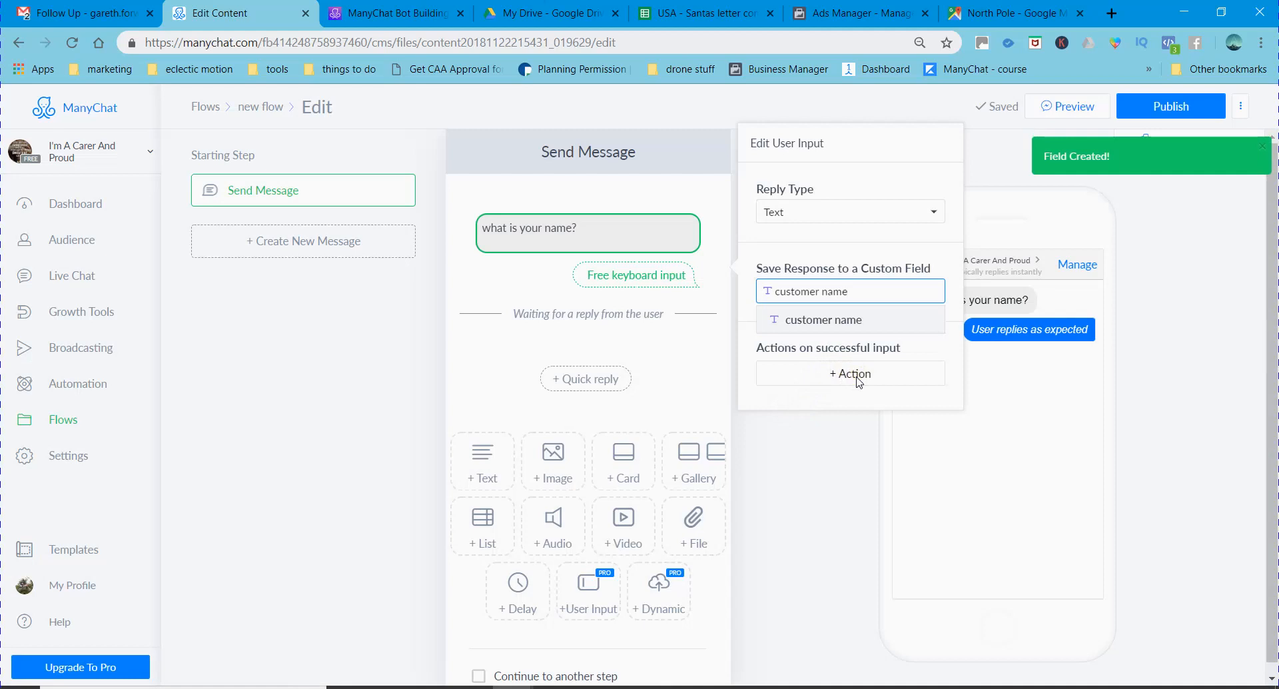
pyautogui.click(819, 430)
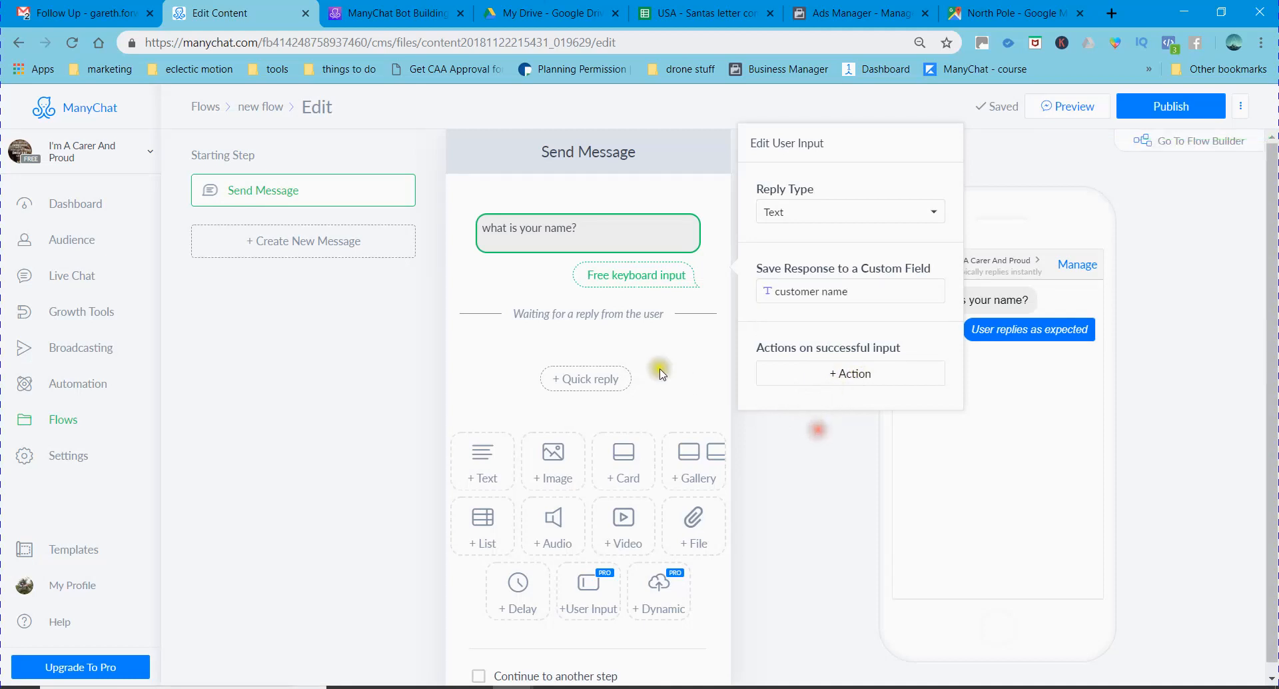
# Add a Google Sheets Actions item to the User Input's actions on successful input
pyautogui.click(841, 375)
pyautogui.scroll(-2, 831, 411)
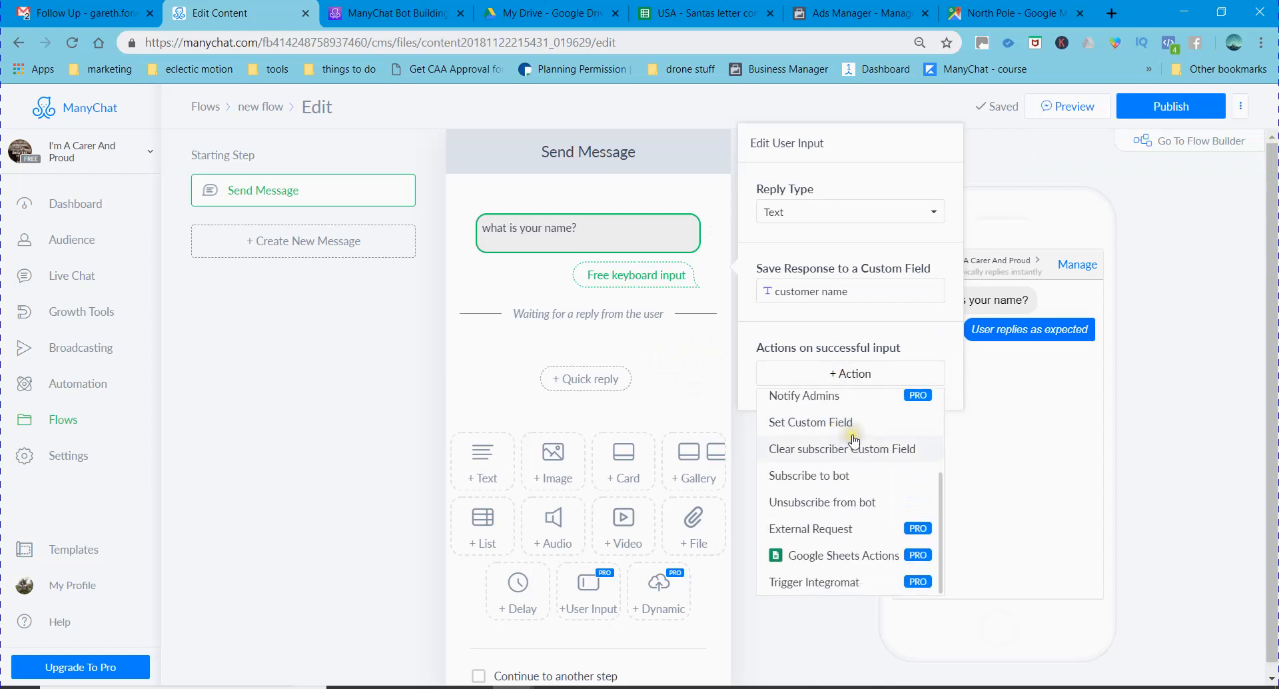
pyautogui.click(851, 553)
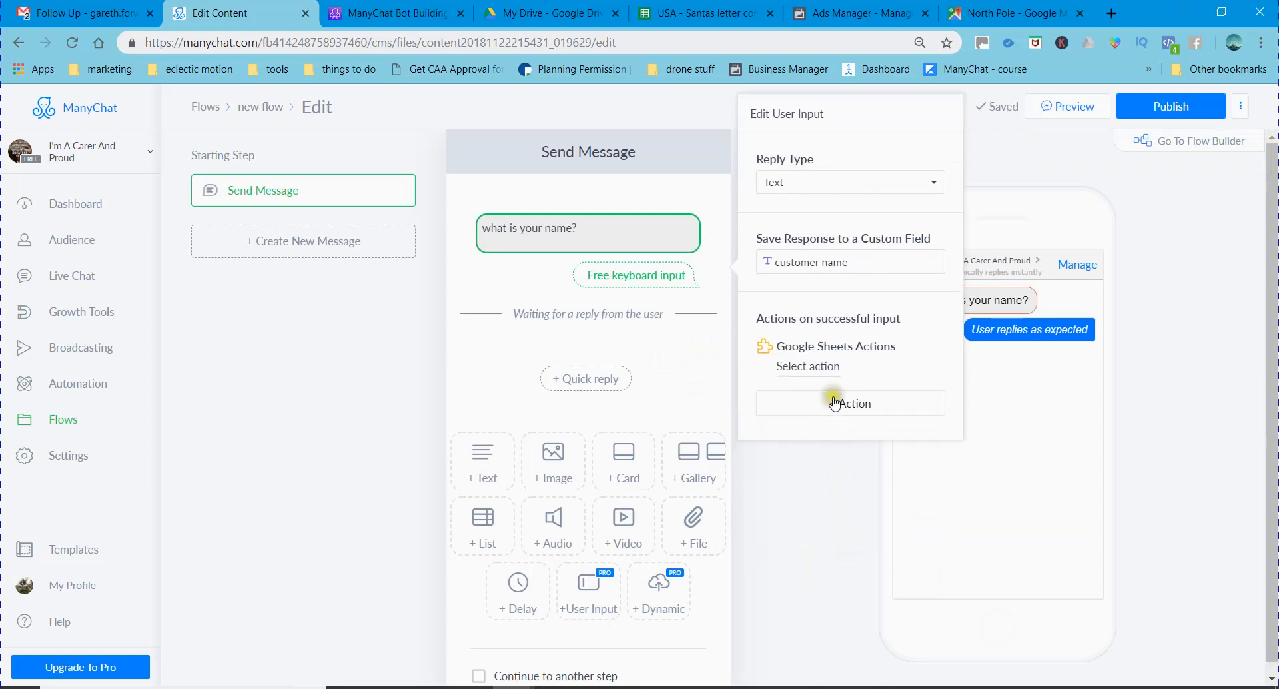
# Open the Google Sheets action choices, and in Google Drive open the spreadsheet "Manychat example - leads who viewed work and want quote"
pyautogui.click(827, 368)
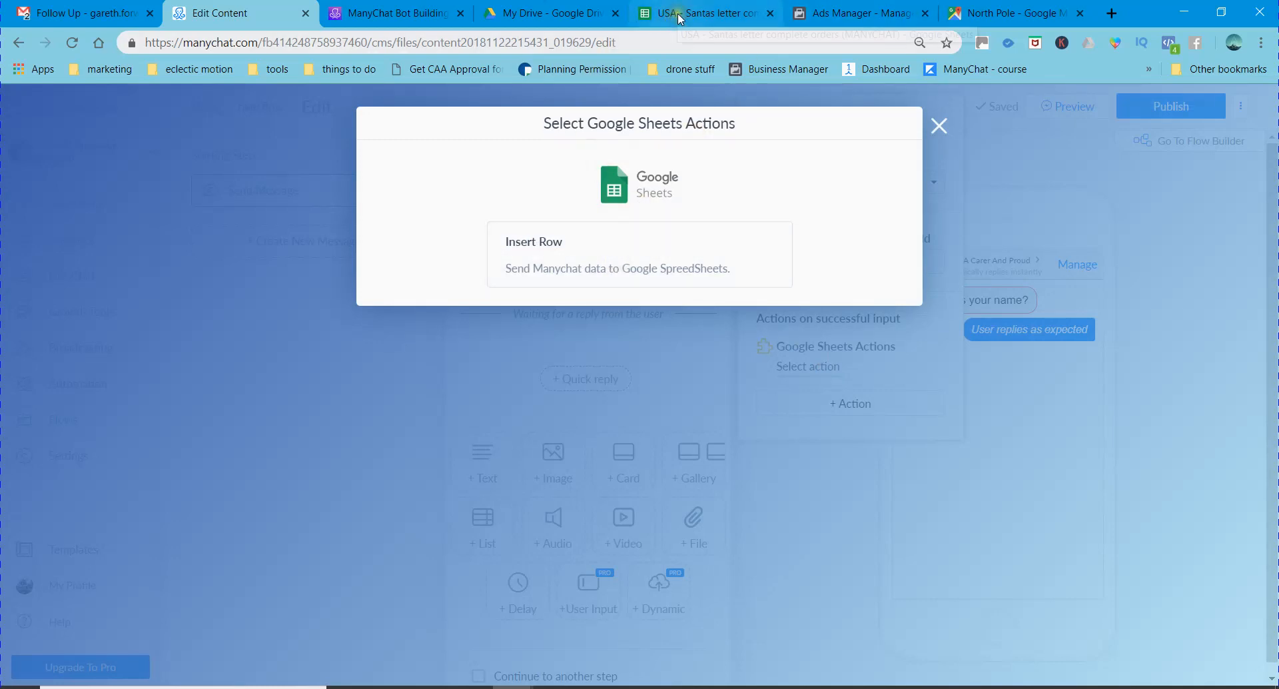
pyautogui.click(557, 16)
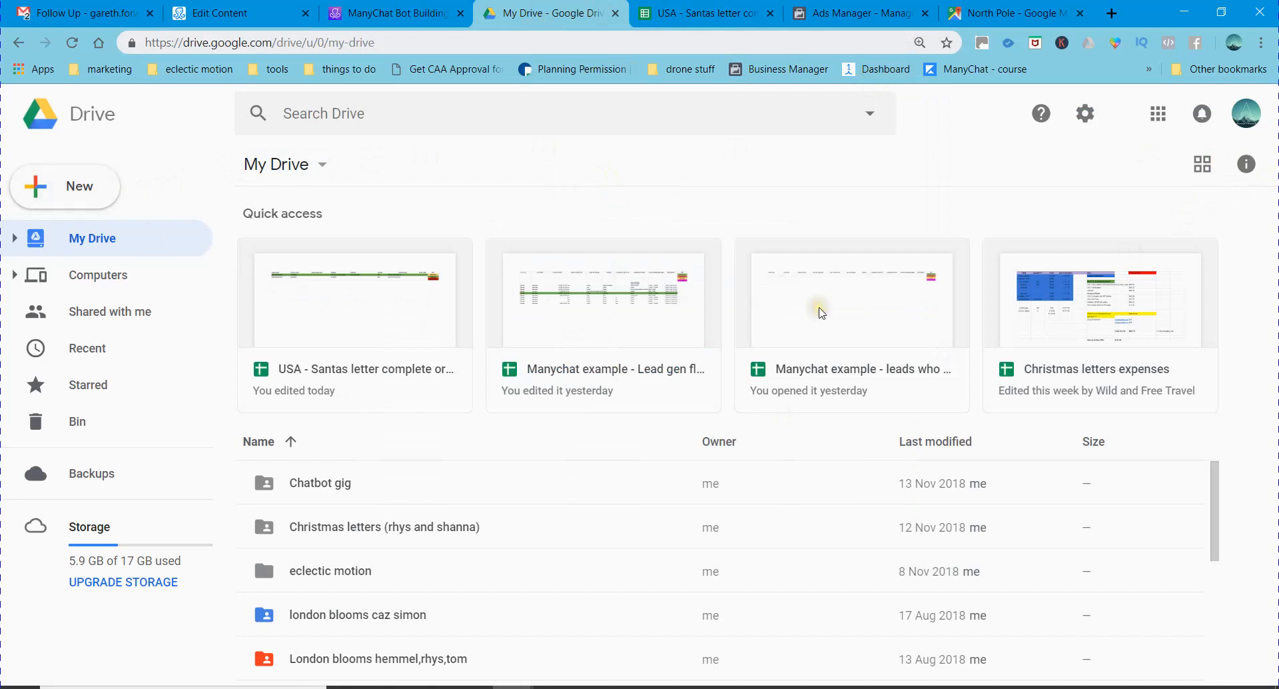
pyautogui.click(213, 14)
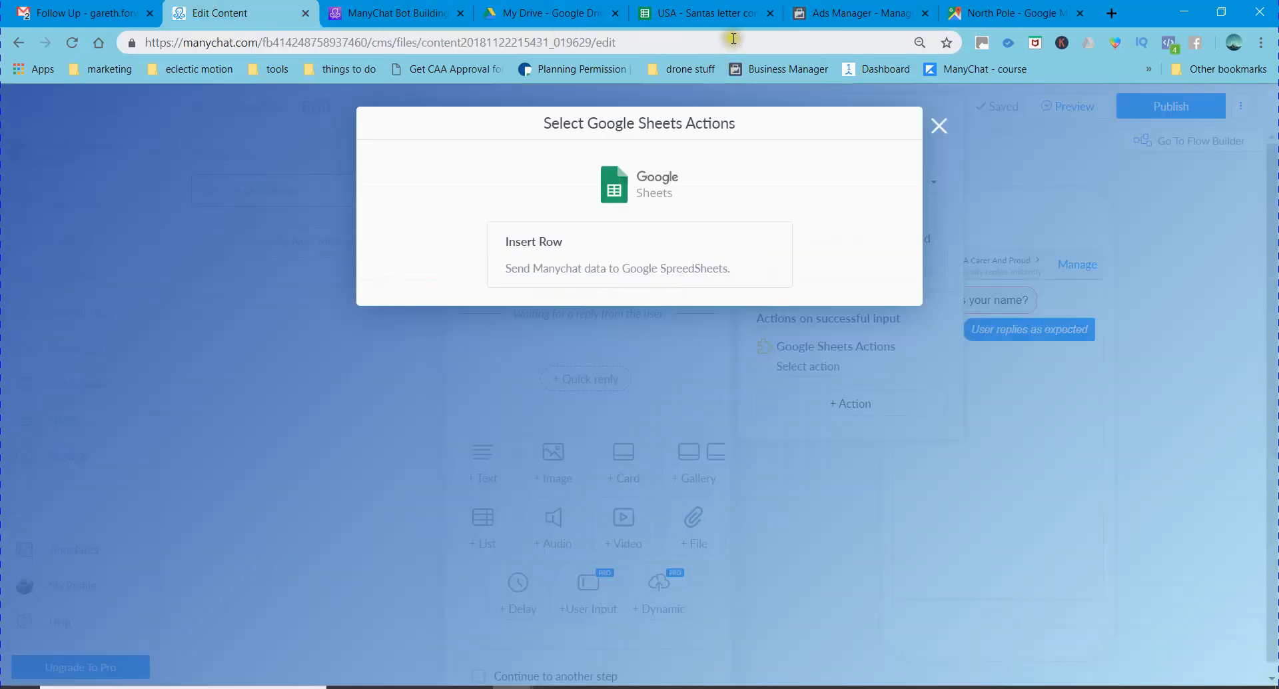
pyautogui.click(543, 13)
pyautogui.click(835, 320)
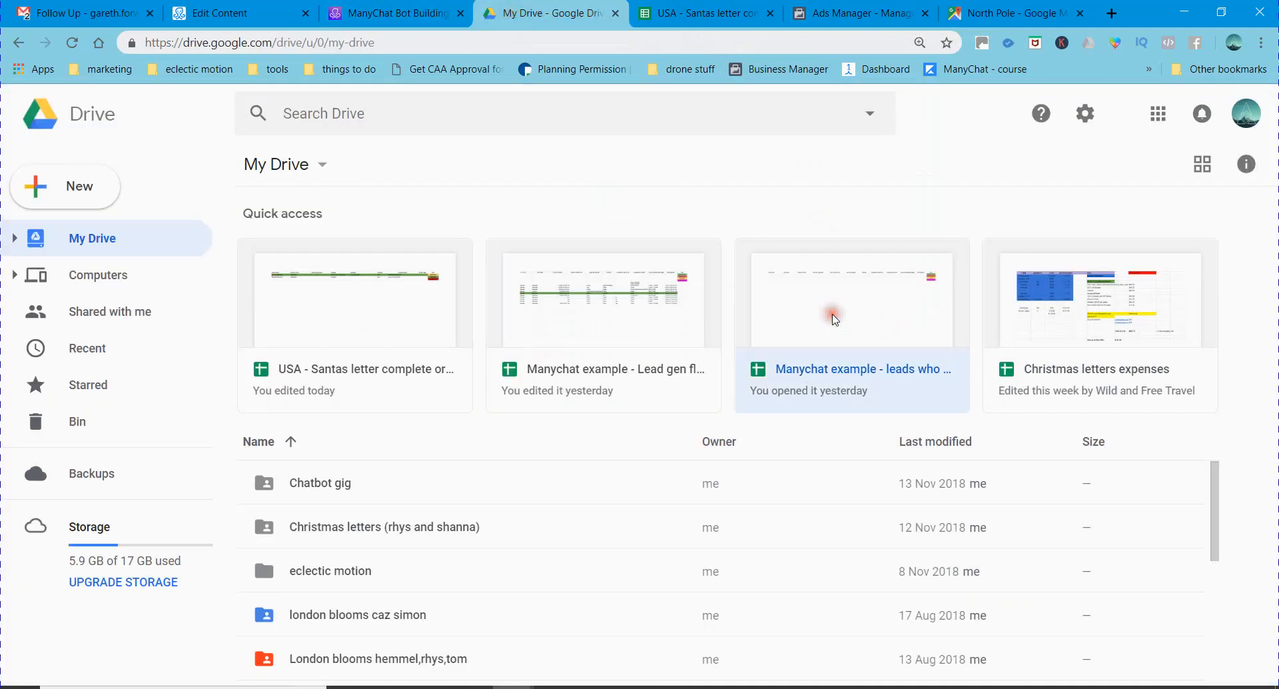
pyautogui.doubleClick(835, 319)
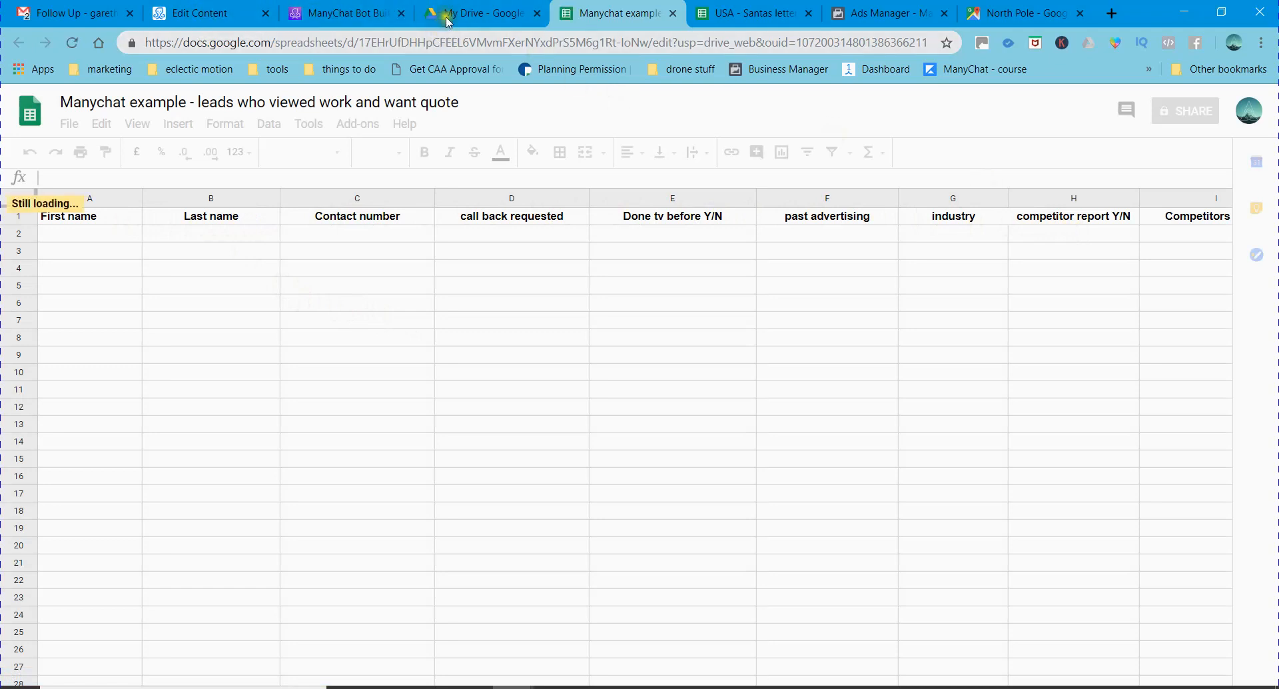
# Back in ManyChat, choose the Insert Row action and target Sheet1 of "Manychat example - leads who viewed work and want quote"
pyautogui.click(206, 13)
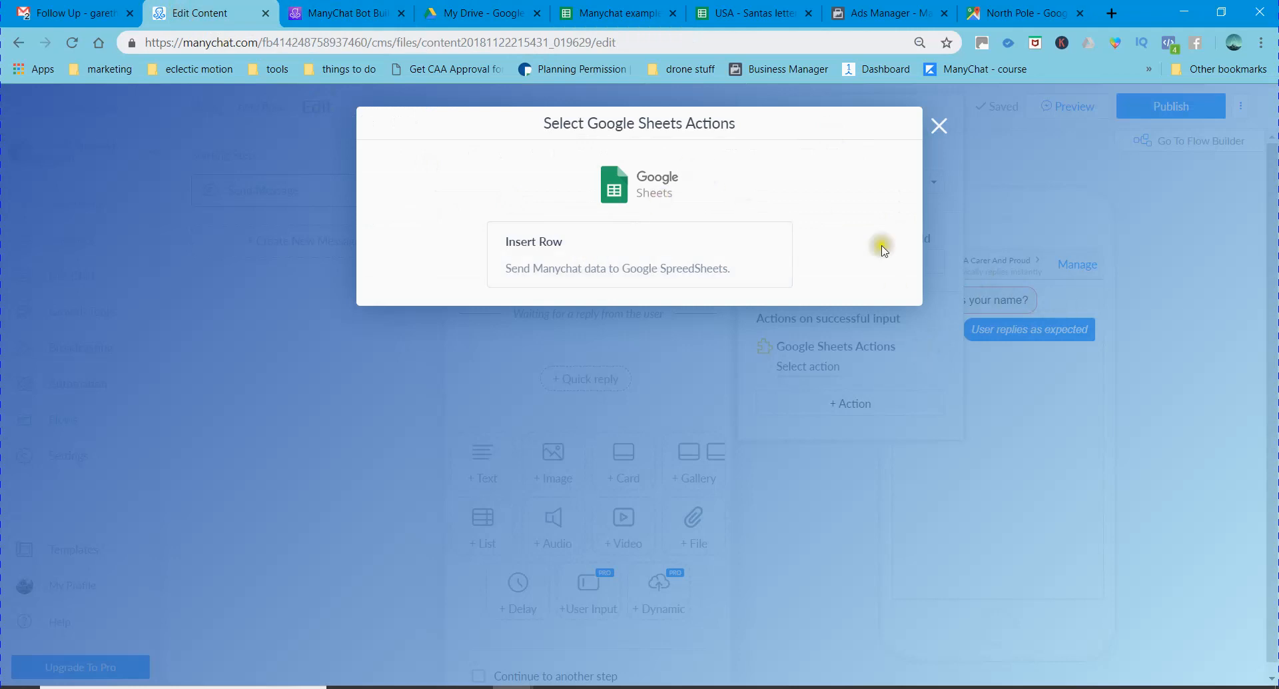
pyautogui.click(567, 266)
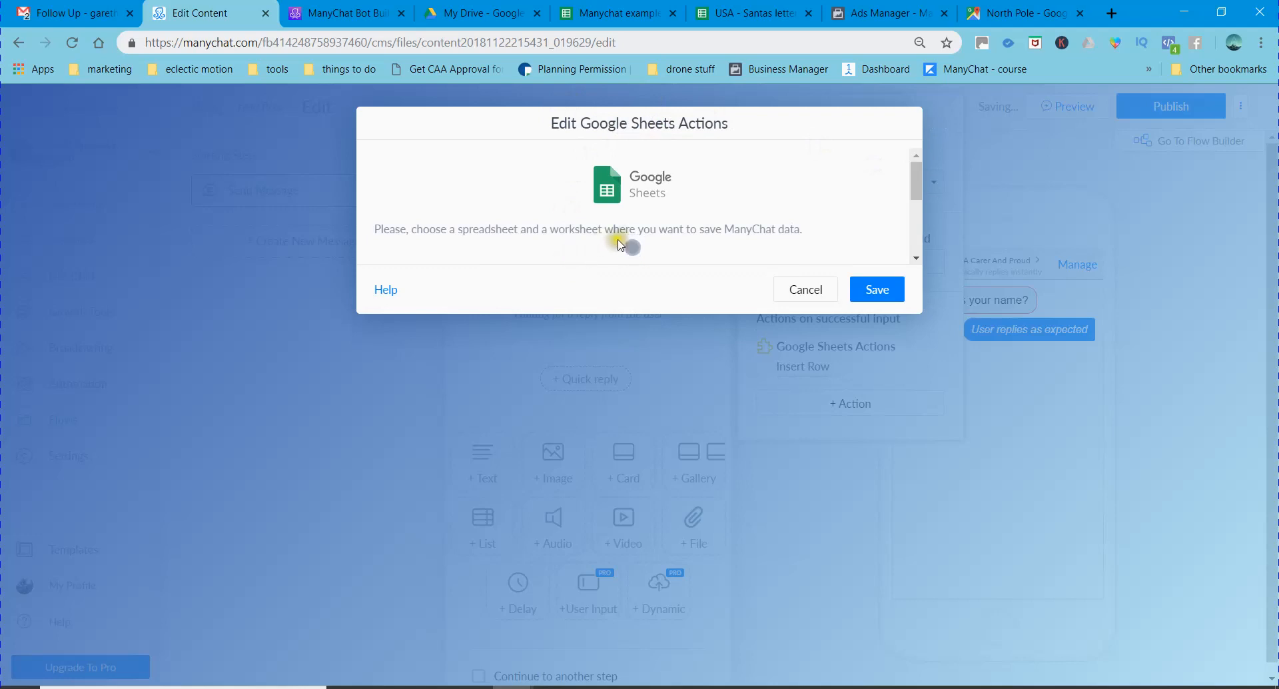
pyautogui.click(645, 280)
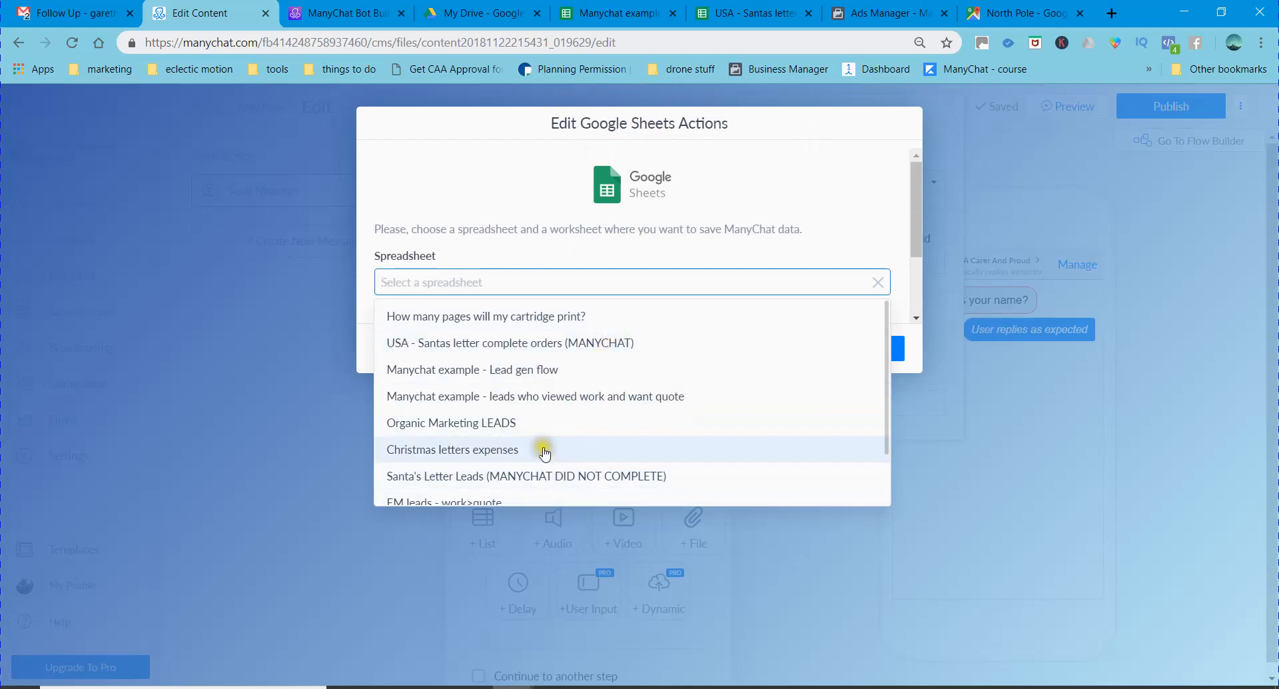
pyautogui.click(539, 408)
pyautogui.click(578, 360)
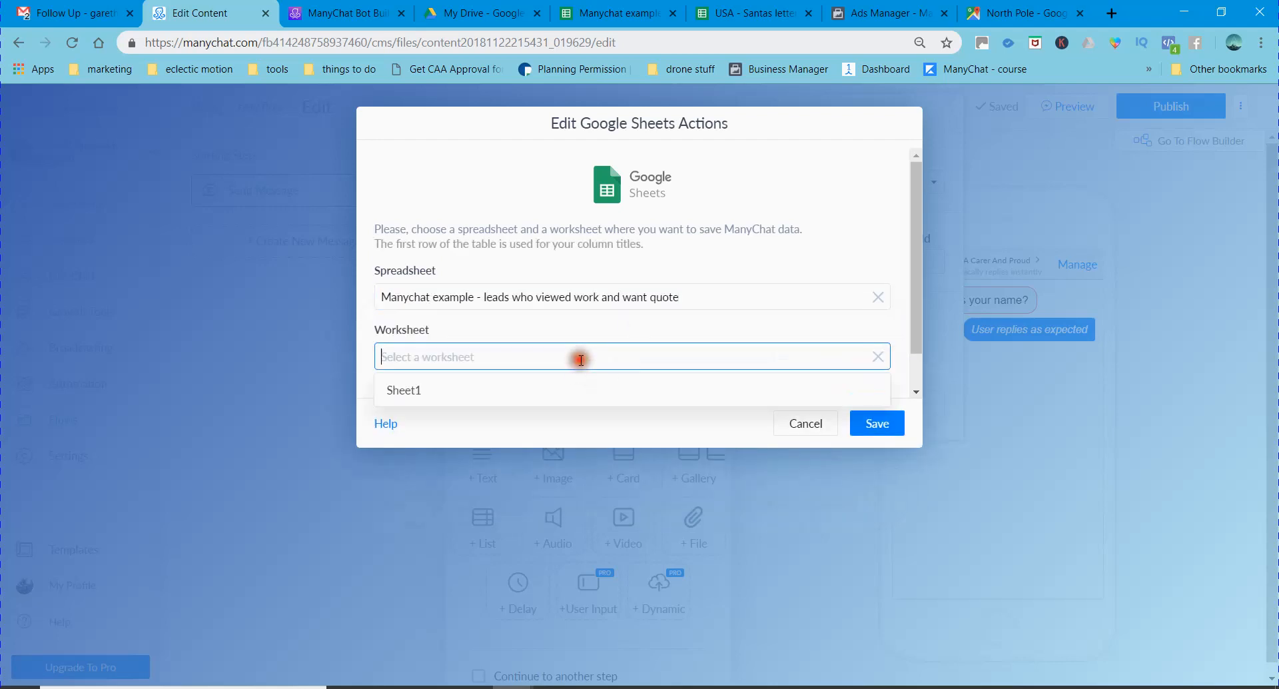
pyautogui.click(554, 390)
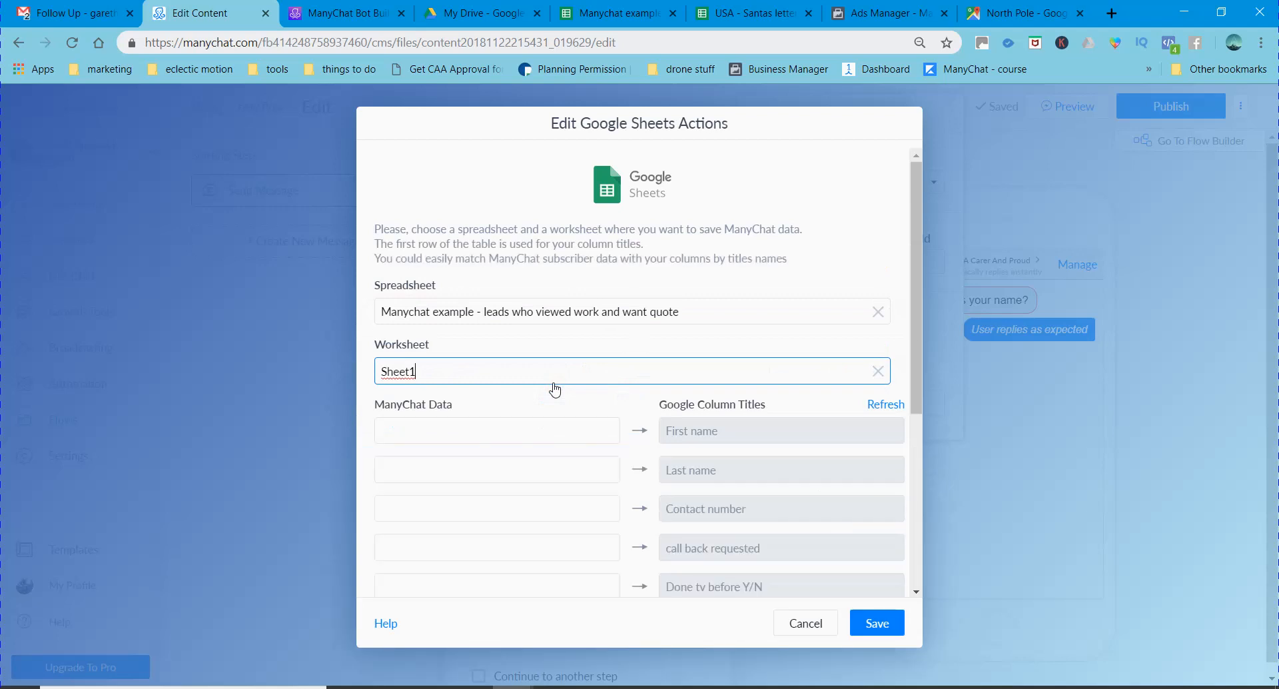
# Map the "customer name" custom field to the "First name" column, save the Google Sheets action and close the User Input settings
pyautogui.scroll(-1, 599, 376)
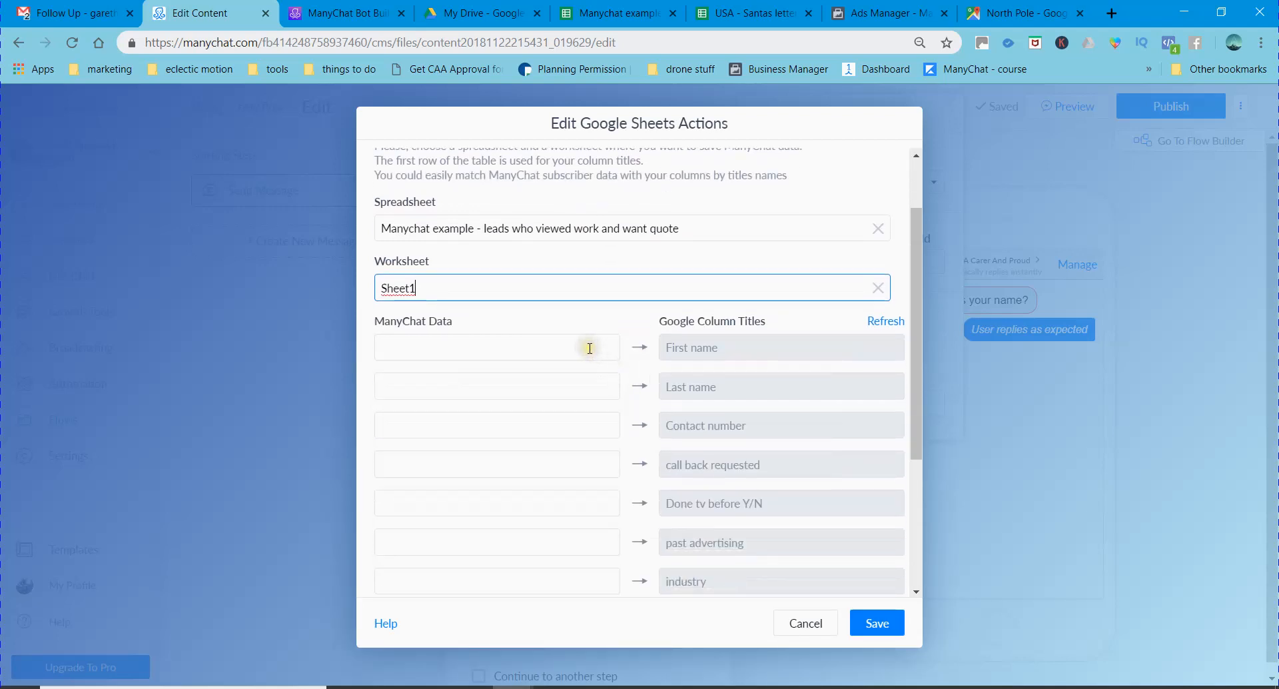
pyautogui.click(590, 348)
pyautogui.scroll(-5, 500, 400)
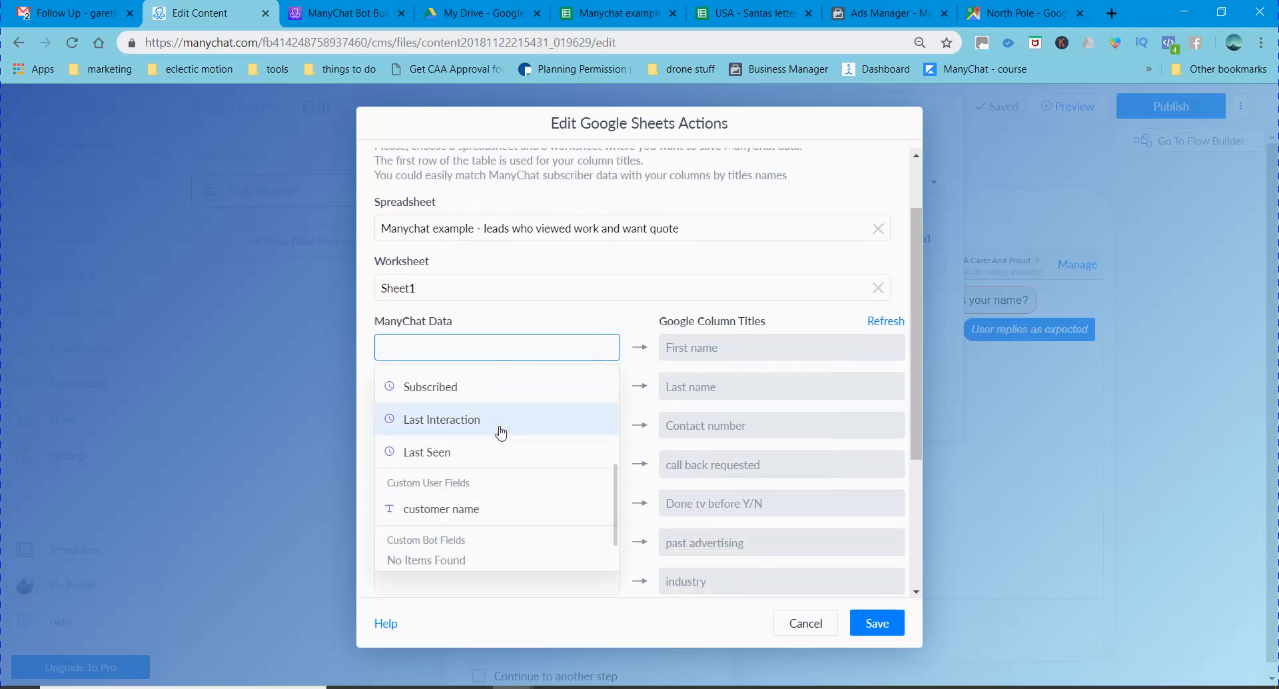
pyautogui.scroll(-1, 484, 453)
pyautogui.click(482, 450)
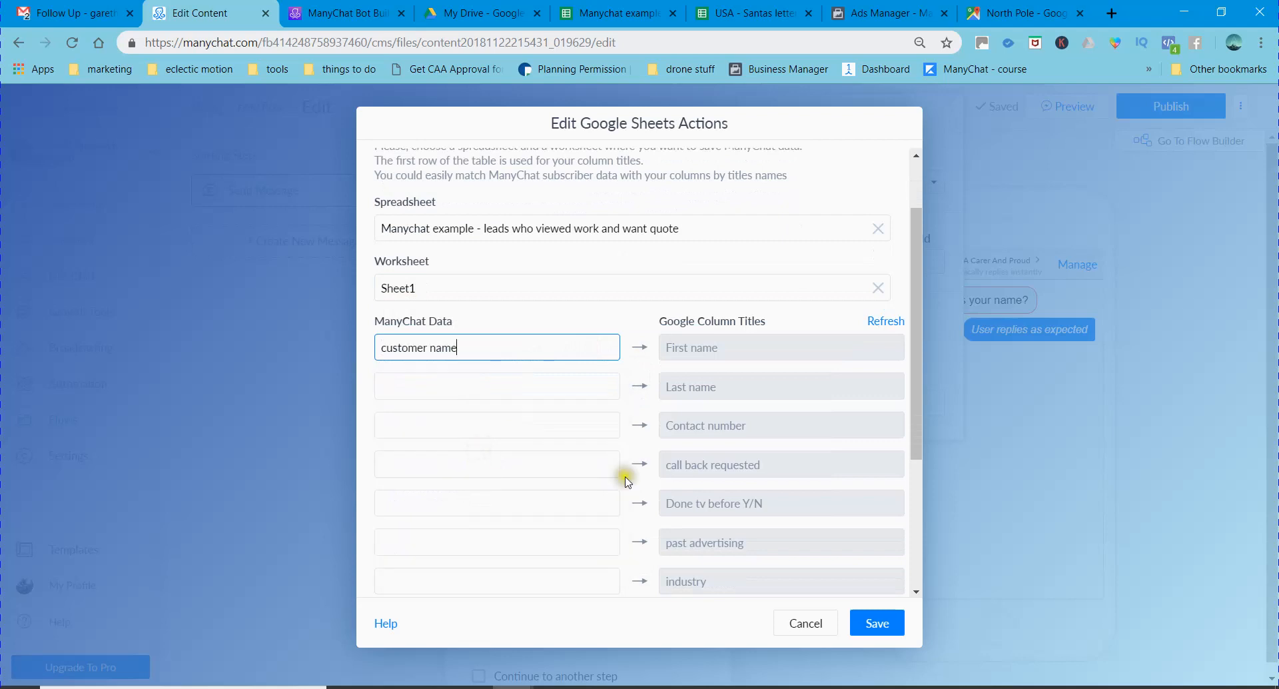
pyautogui.click(875, 623)
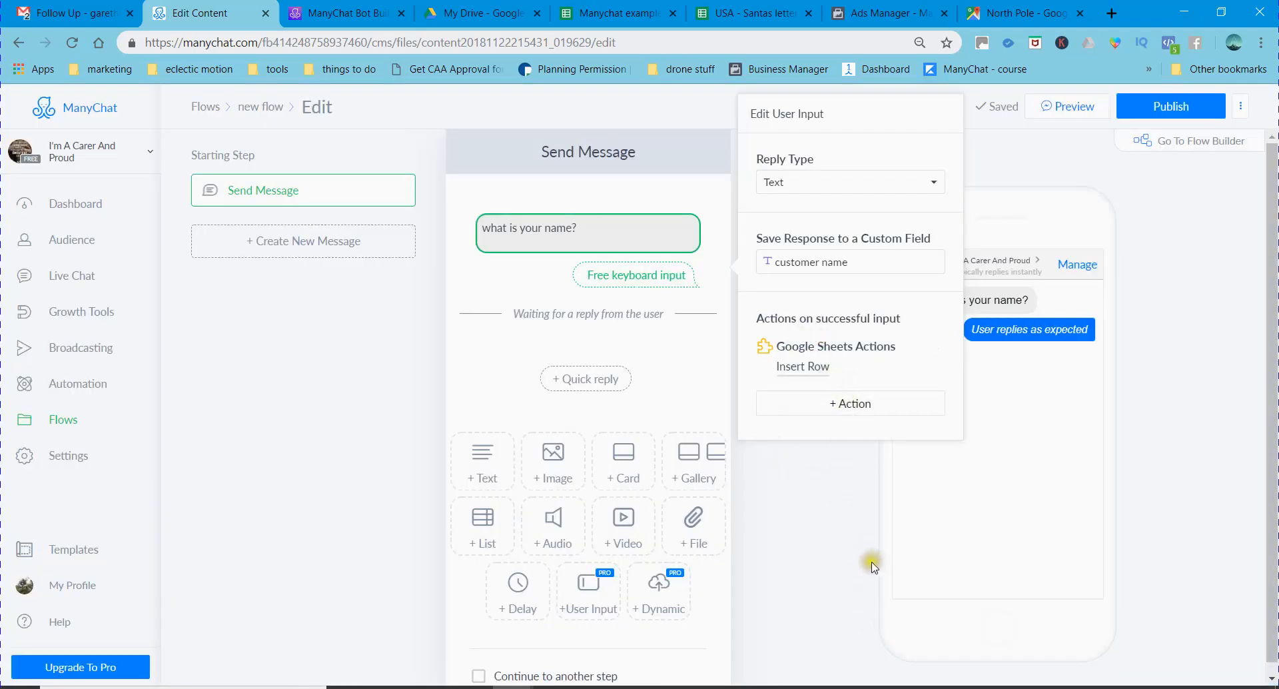
pyautogui.click(1185, 266)
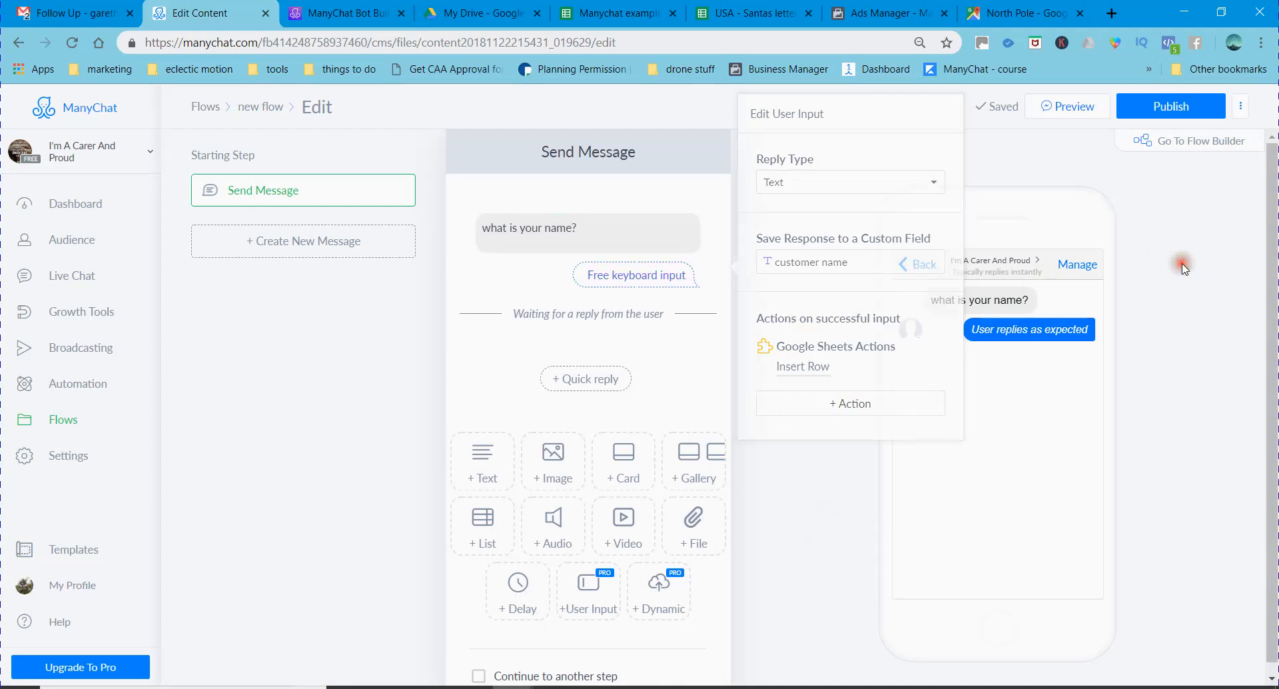
# Review the "Manychat example" leads sheet and the "USA - Santas letter complete orders (MANYCHAT)" sheet, and return to ManyChat's flow editor
pyautogui.click(649, 14)
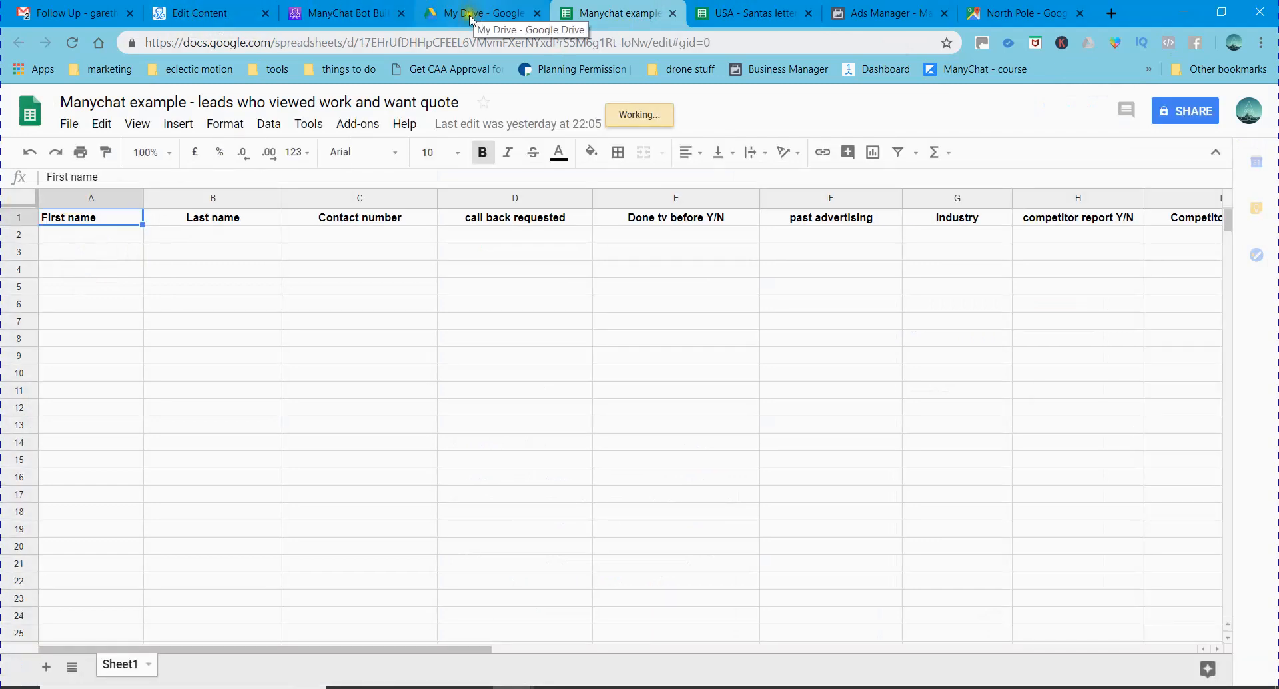
pyautogui.click(200, 12)
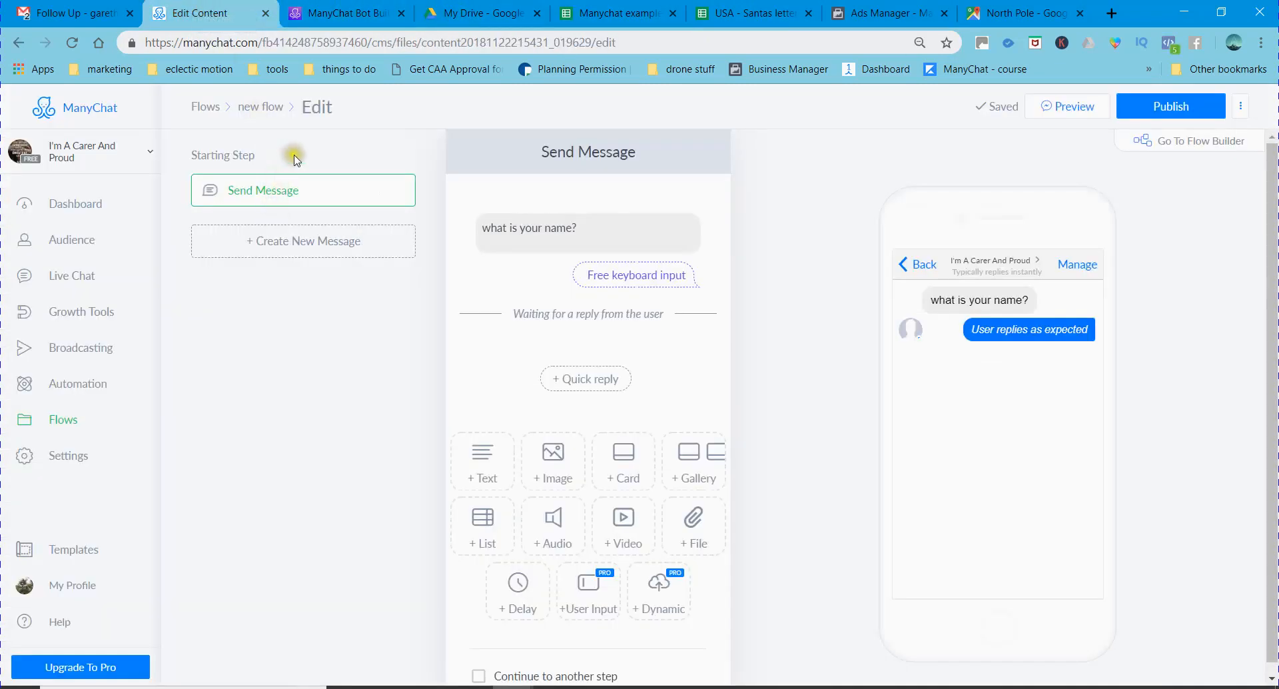
pyautogui.click(585, 12)
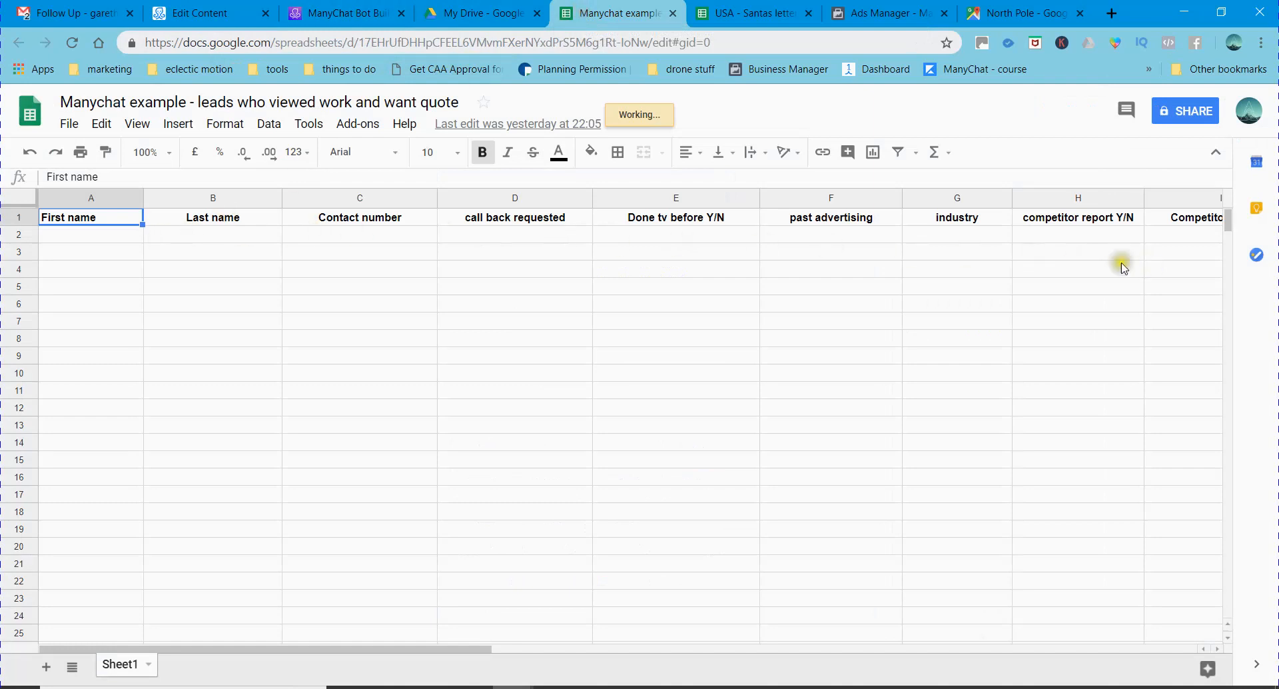
pyautogui.click(461, 7)
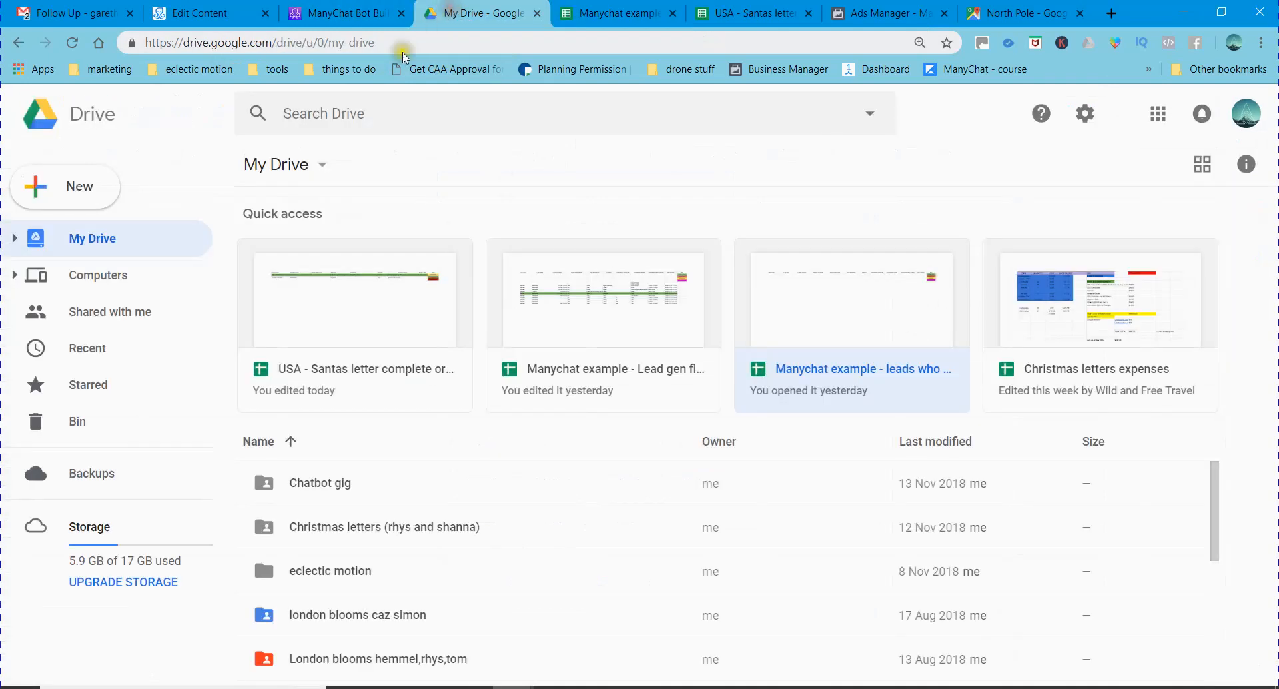
pyautogui.click(738, 16)
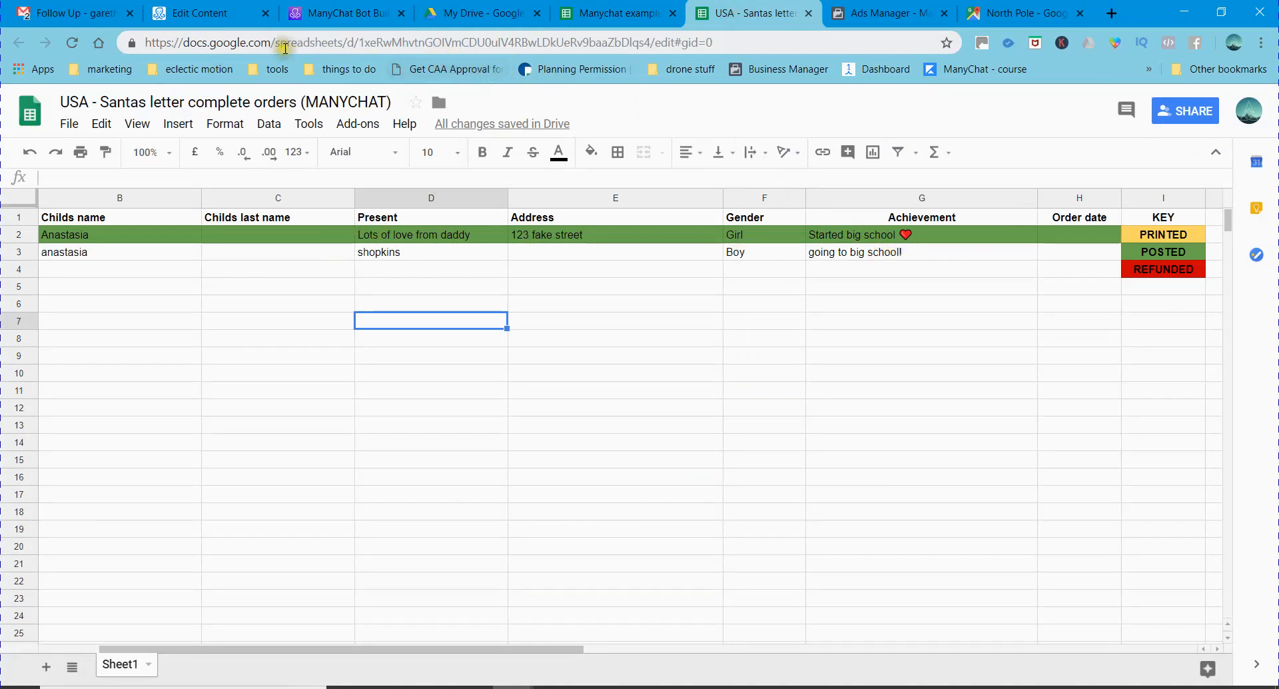
pyautogui.click(226, 12)
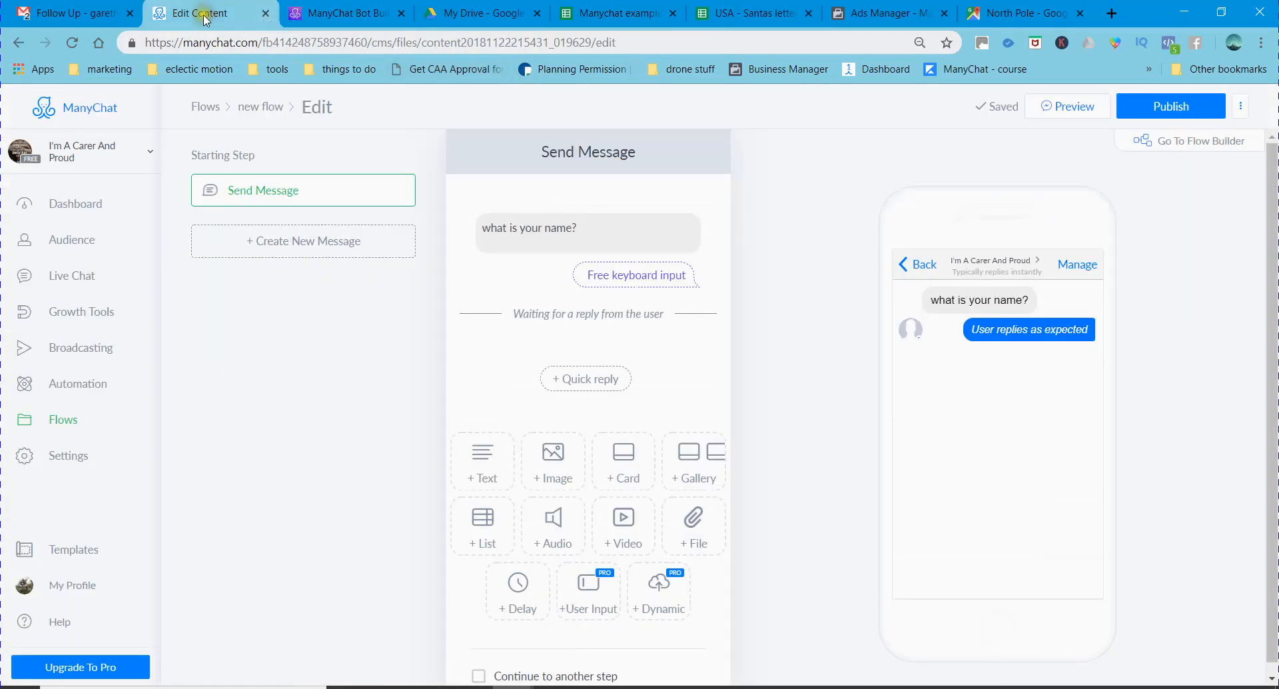